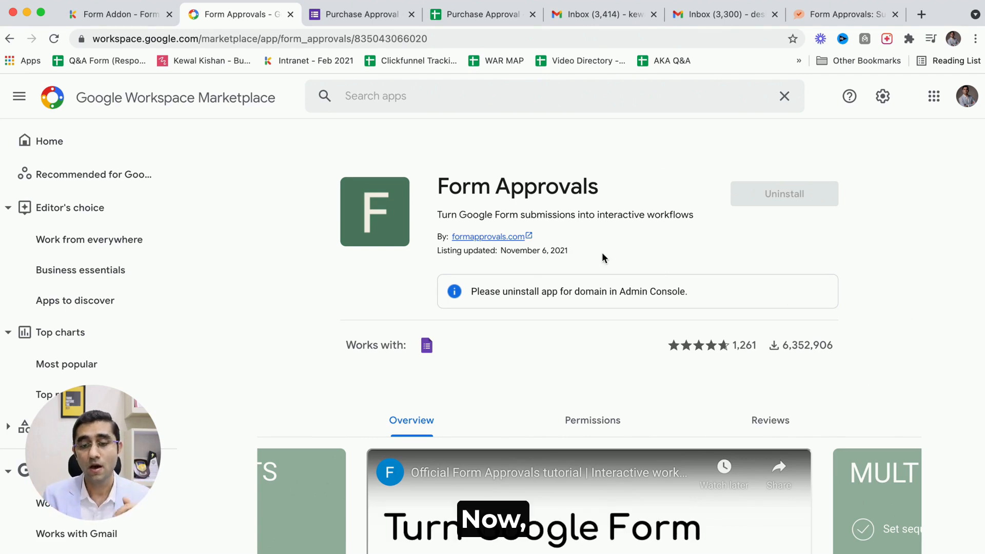
# Search the Workspace Marketplace for "Form app" and open the Form Approvals add-on listing.
pyautogui.scroll(5, 524, 234)
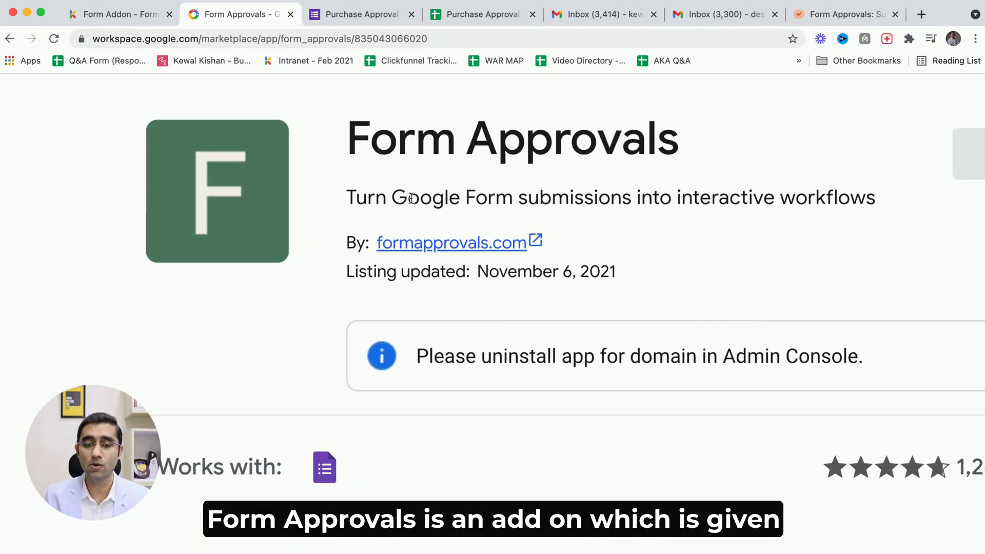
pyautogui.scroll(-5, 523, 233)
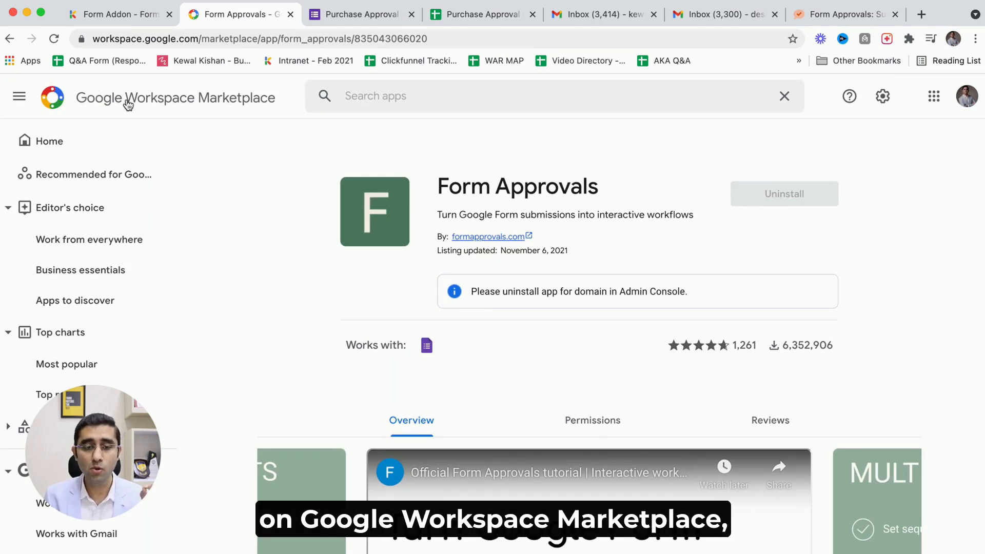
pyautogui.click(213, 107)
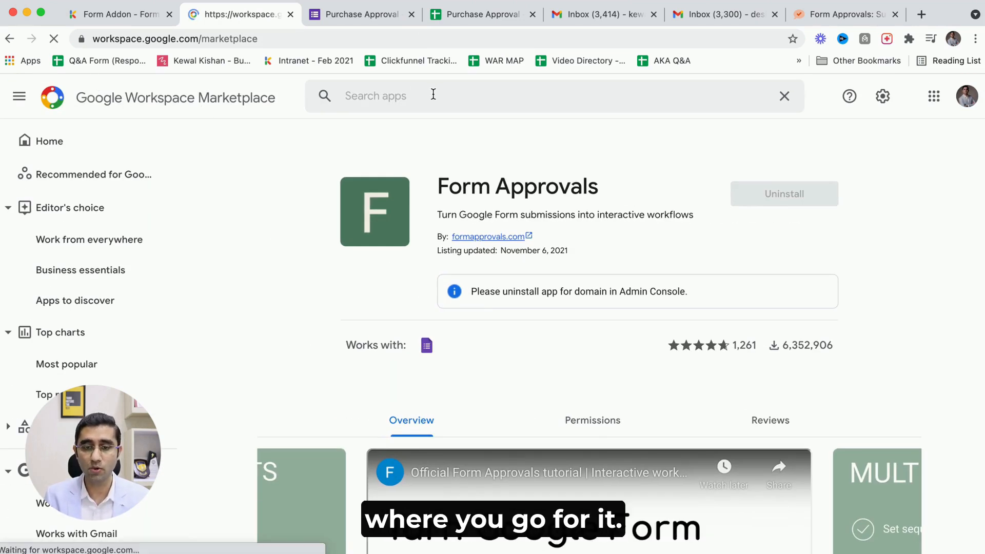
pyautogui.click(433, 94)
pyautogui.write('D')
pyautogui.press('BackSpace')
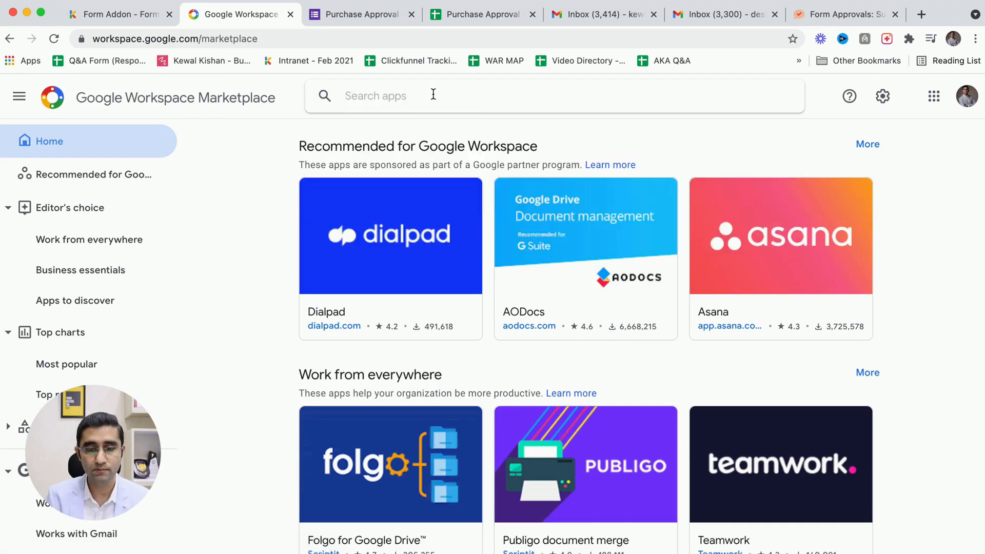
pyautogui.write('Form app')
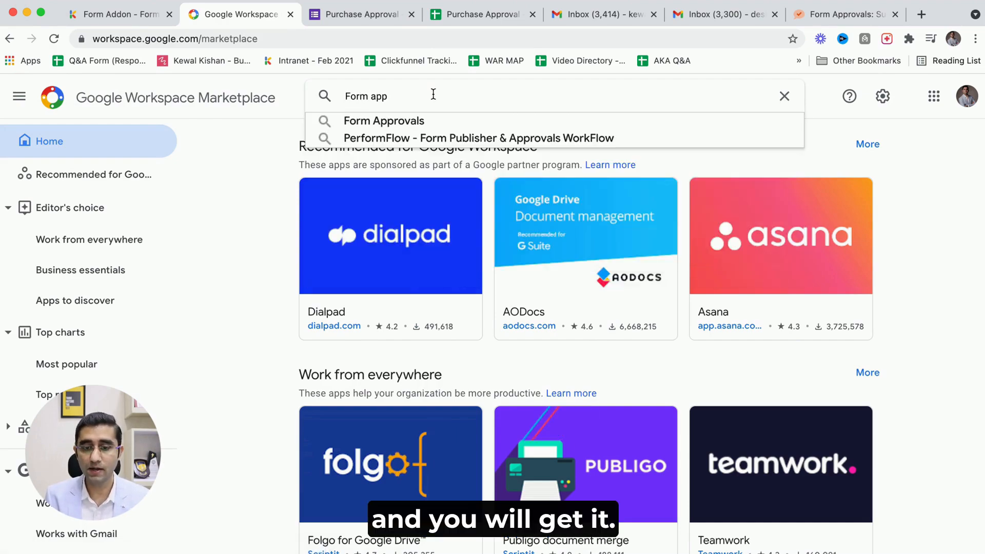
pyautogui.press('Down')
pyautogui.press('Return')
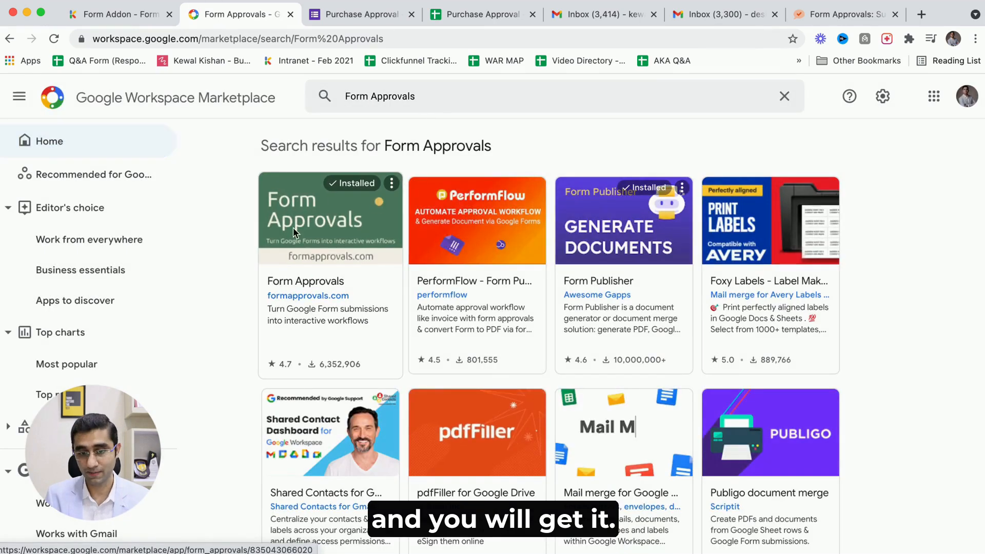
pyautogui.click(290, 229)
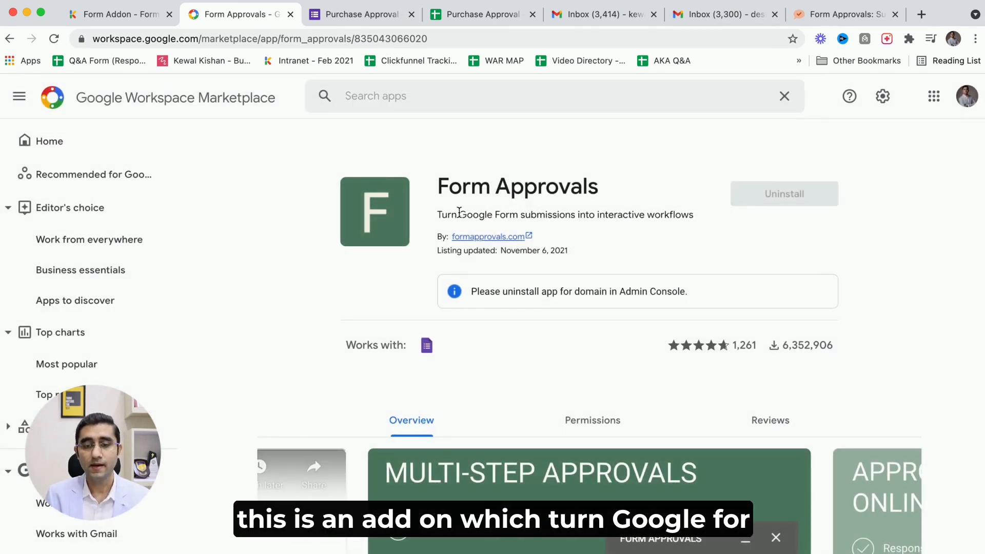
# Read through the Form Approvals listing and its overview description of features.
pyautogui.hscroll(2, 459, 212)
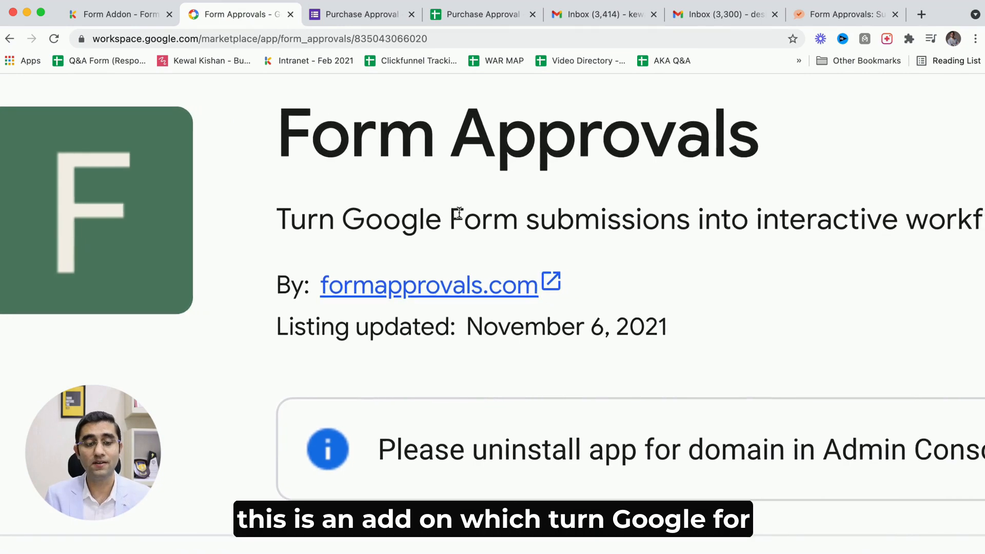
pyautogui.hscroll(3, 459, 212)
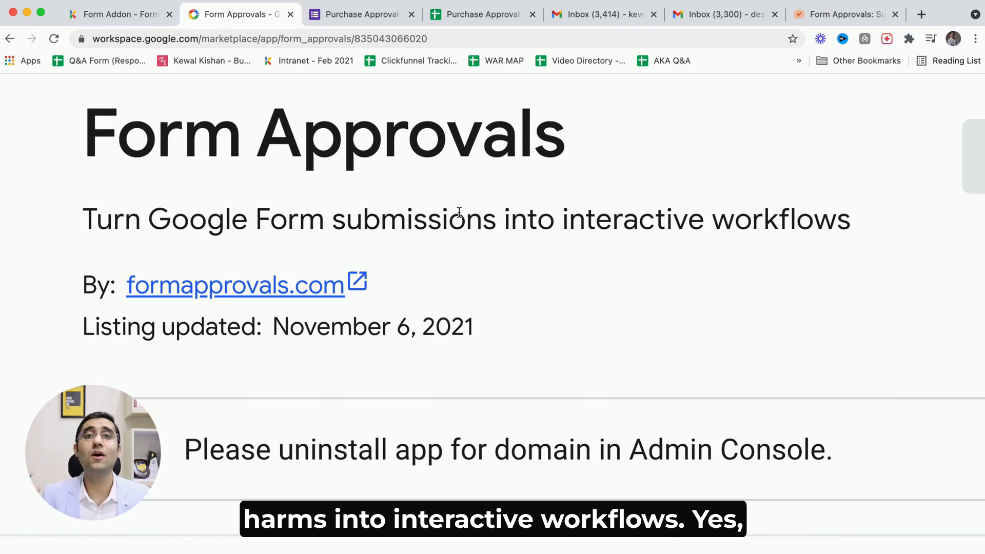
pyautogui.scroll(-5, 459, 212)
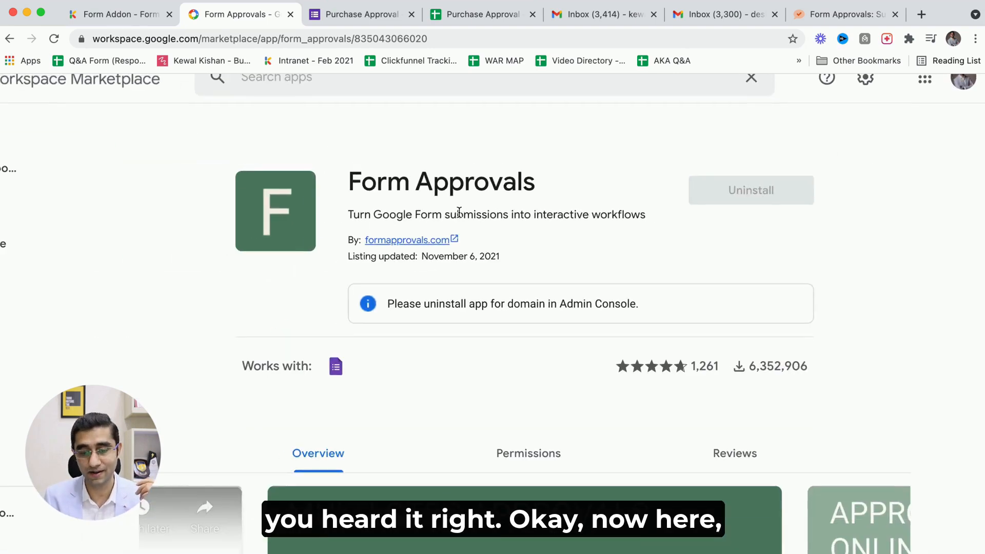
pyautogui.scroll(-5, 459, 212)
pyautogui.scroll(-3, 460, 217)
pyautogui.scroll(-5, 460, 216)
pyautogui.click(341, 343)
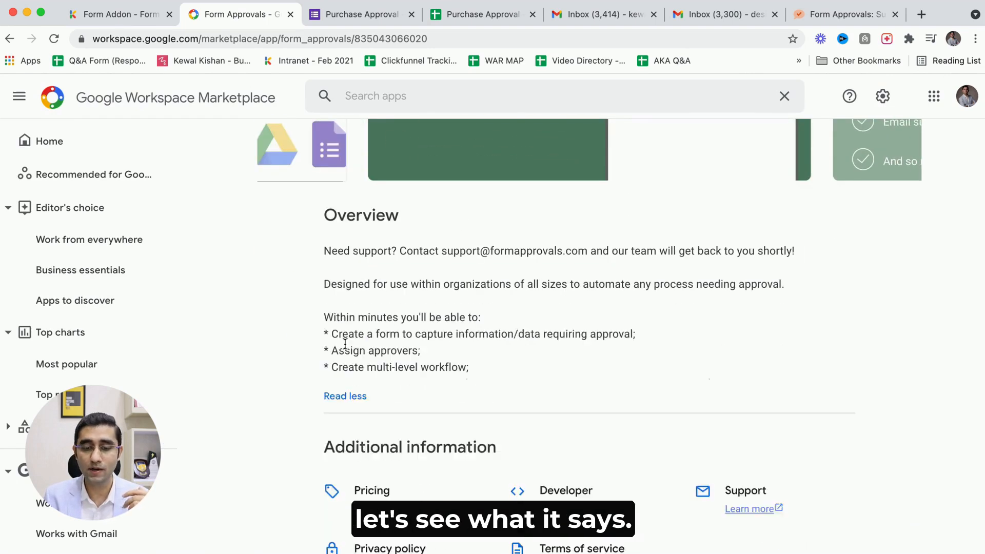
pyautogui.scroll(-1, 465, 346)
pyautogui.scroll(-1, 466, 342)
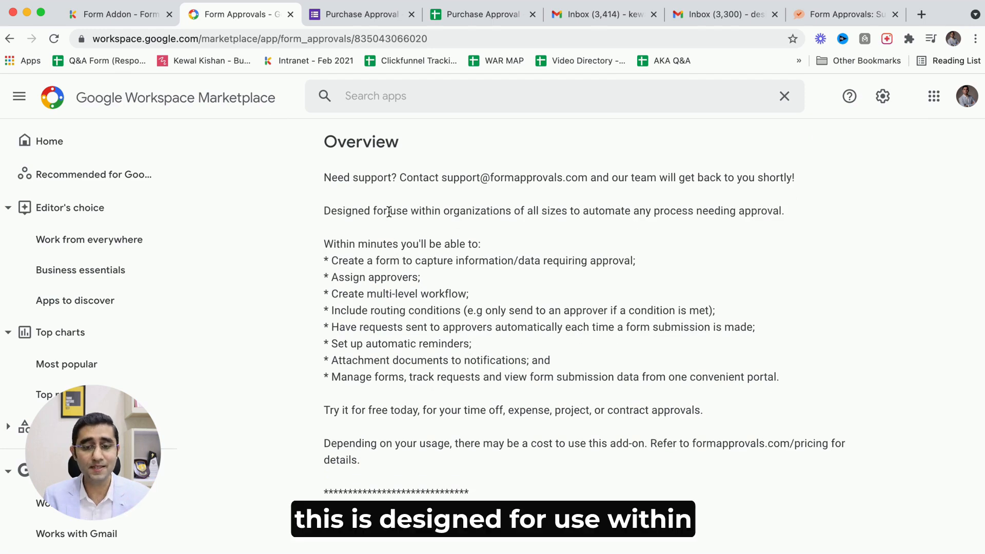
pyautogui.keyDown('ctrl'); pyautogui.scroll(3, 388, 212); pyautogui.keyUp('ctrl')
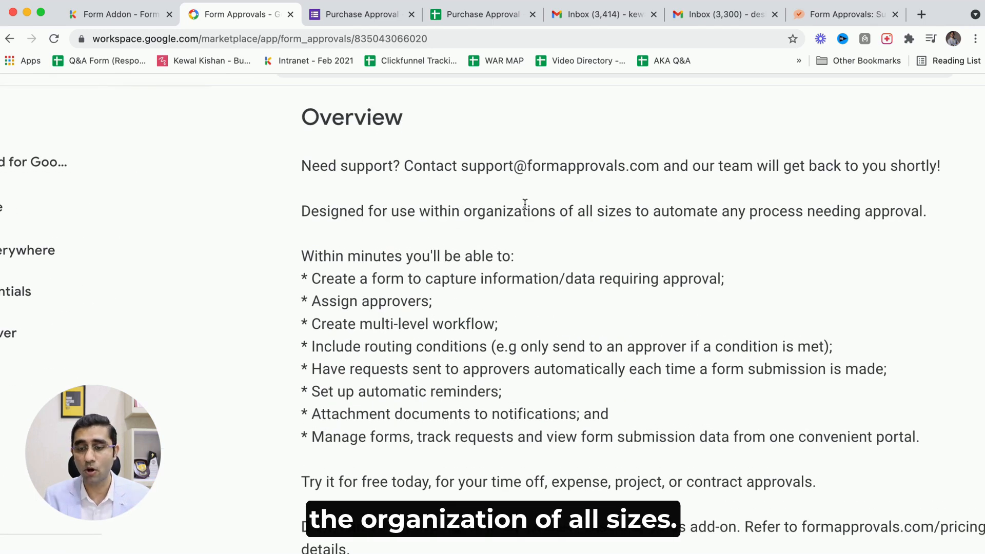
pyautogui.moveTo(521, 211); pyautogui.dragTo(635, 207)
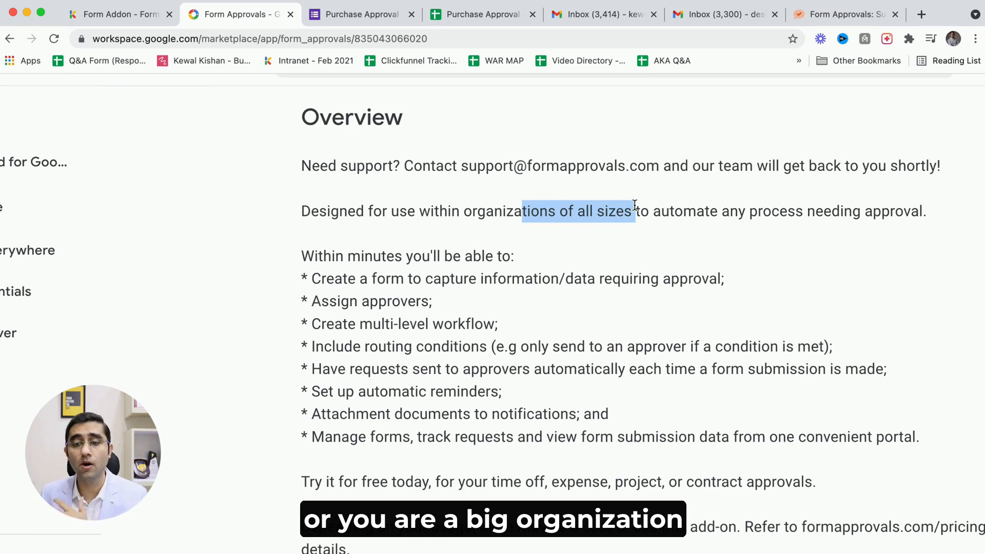
pyautogui.click(590, 211)
pyautogui.moveTo(634, 210); pyautogui.dragTo(851, 215)
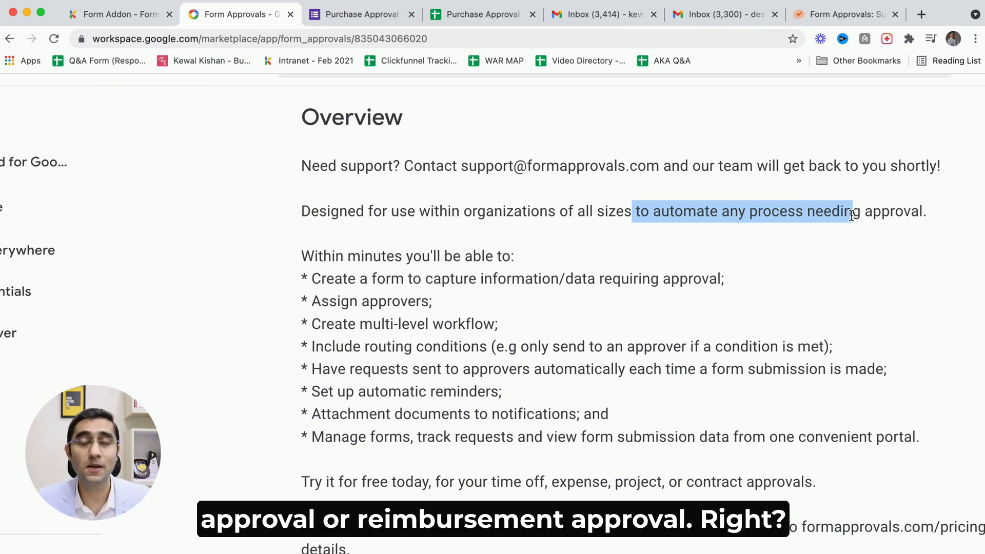
pyautogui.click(488, 277)
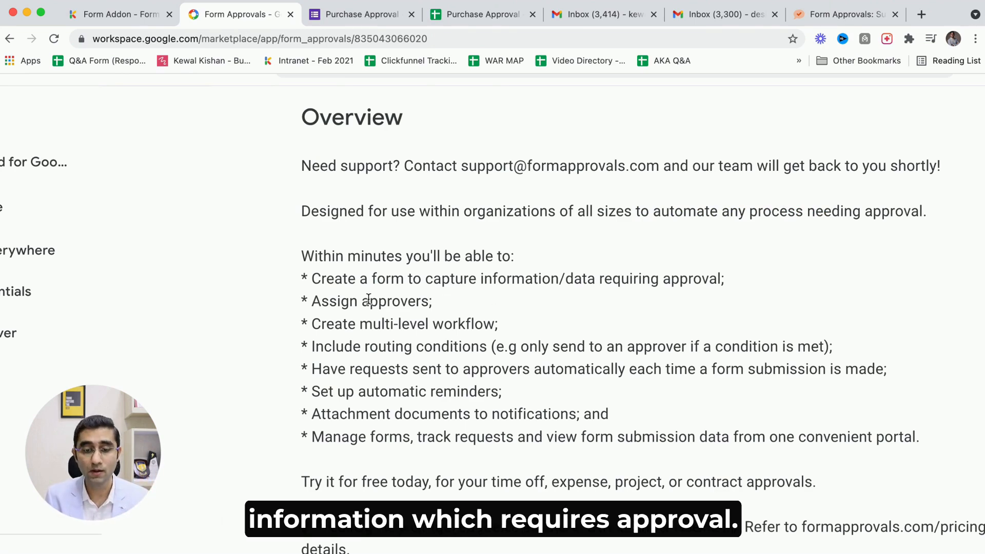
pyautogui.scroll(-3, 367, 277)
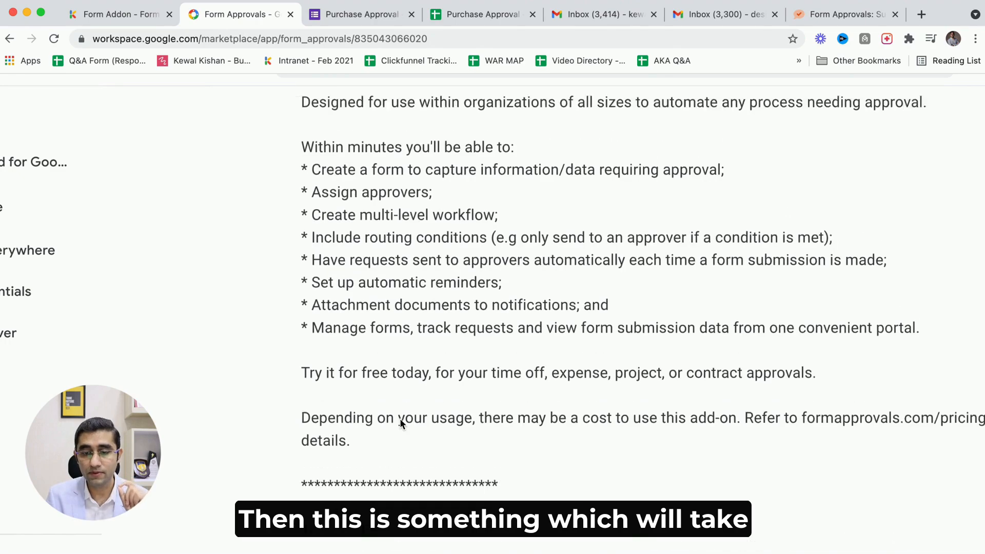
pyautogui.scroll(15, 400, 419)
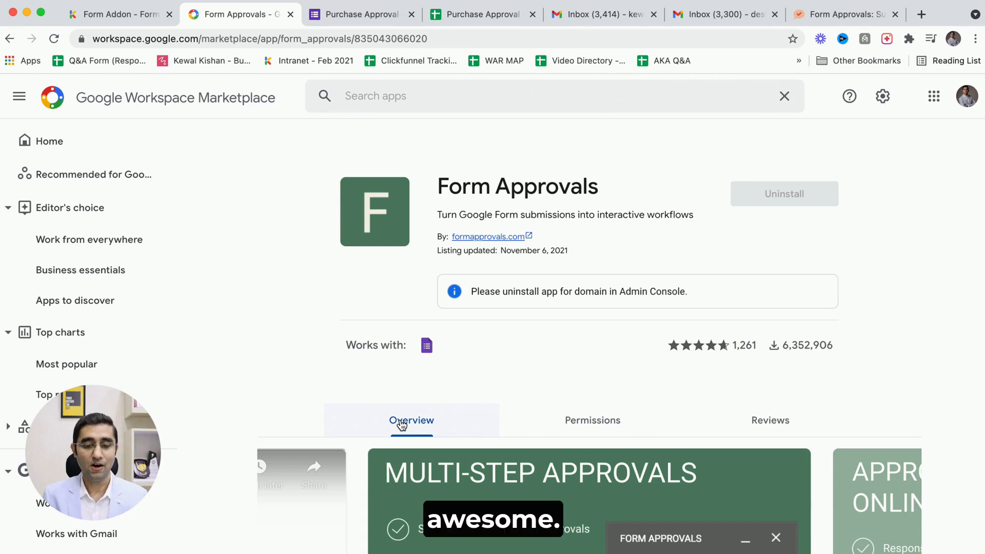
# Switch to the Purchase Approval form and review its questions.
pyautogui.hotkey('ctrl', 'Tab')
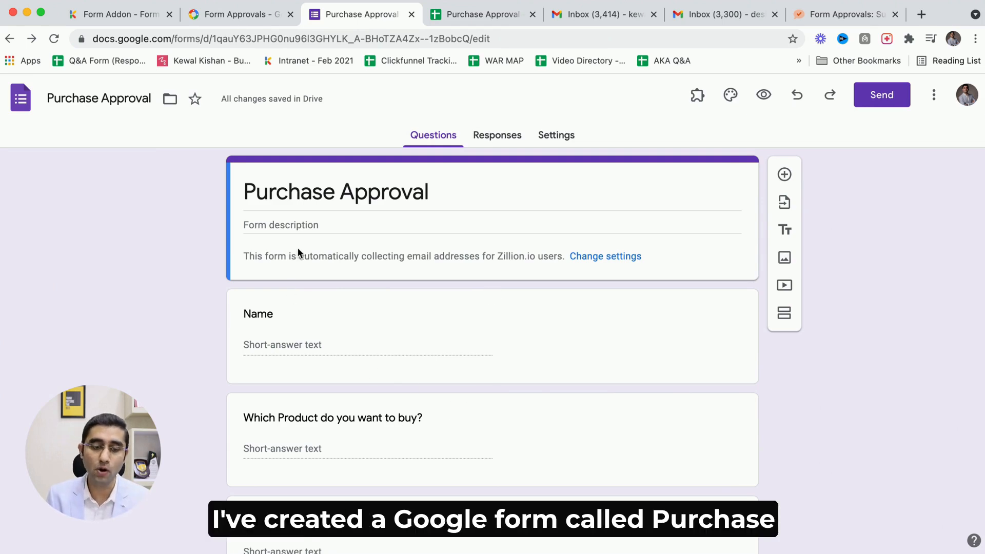
pyautogui.scroll(-3, 337, 359)
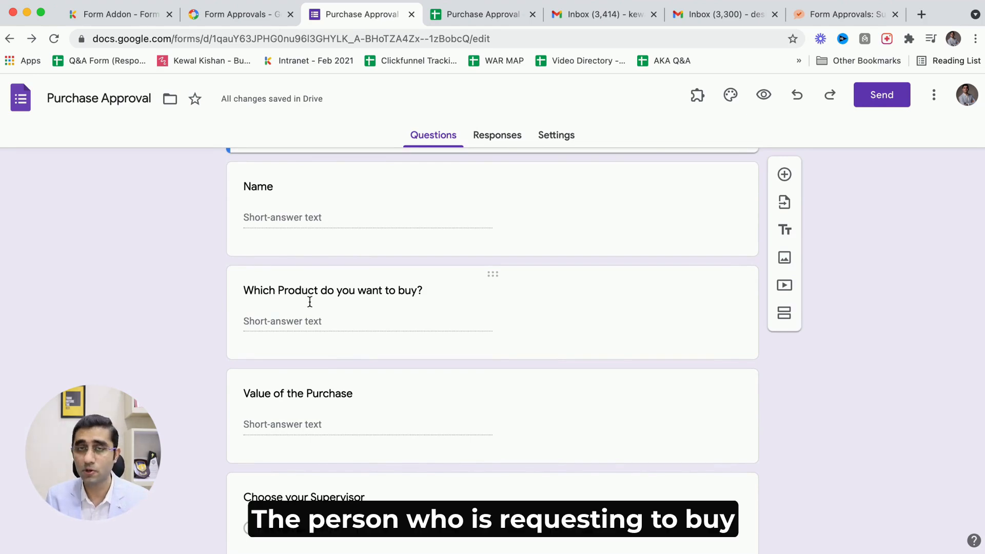
pyautogui.scroll(2, 308, 300)
pyautogui.scroll(1, 310, 302)
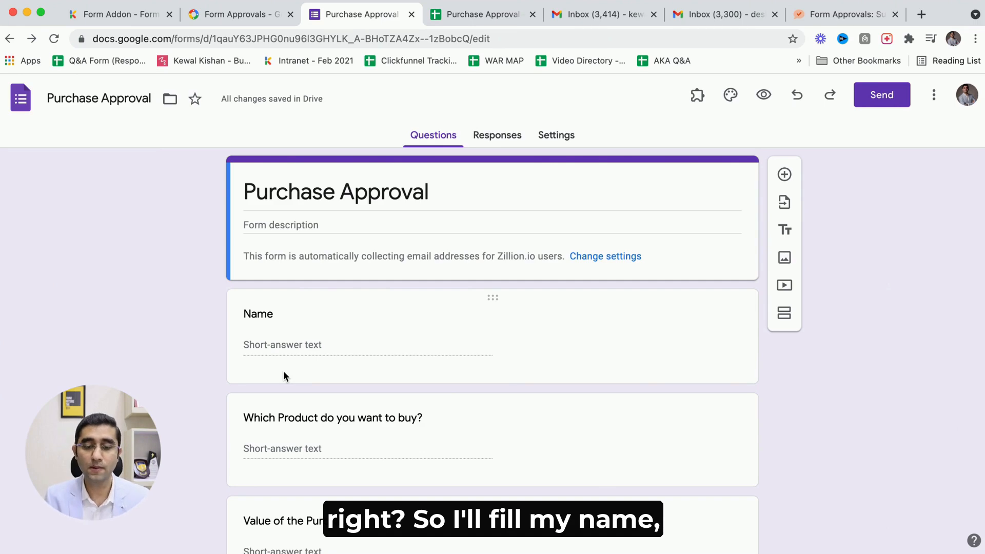
pyautogui.scroll(-3, 284, 376)
pyautogui.scroll(-3, 283, 370)
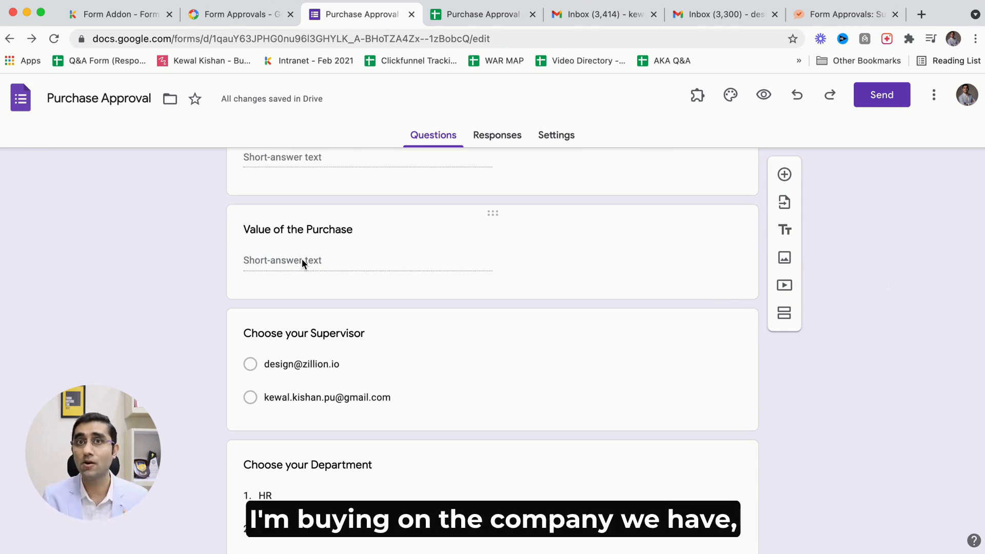
pyautogui.scroll(-3, 302, 259)
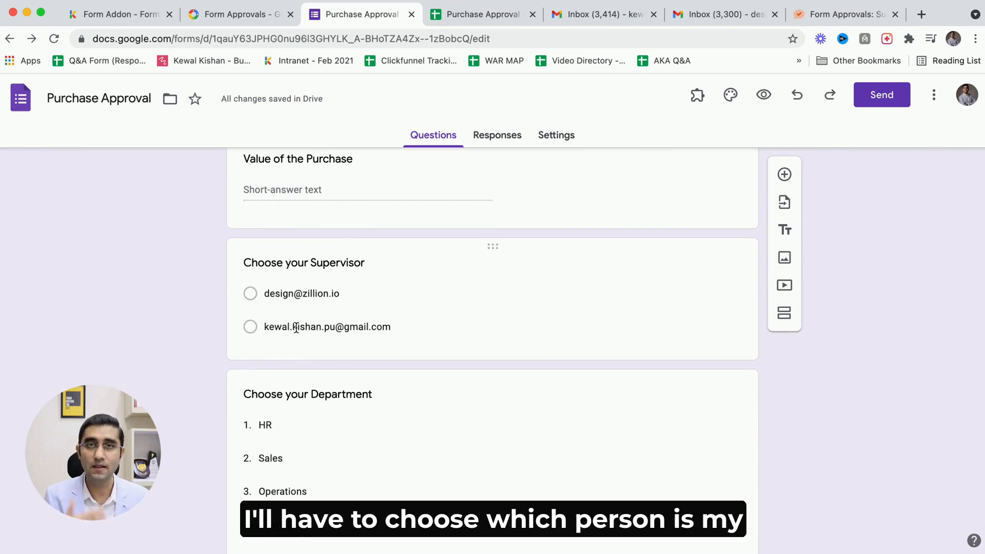
pyautogui.scroll(-2, 296, 327)
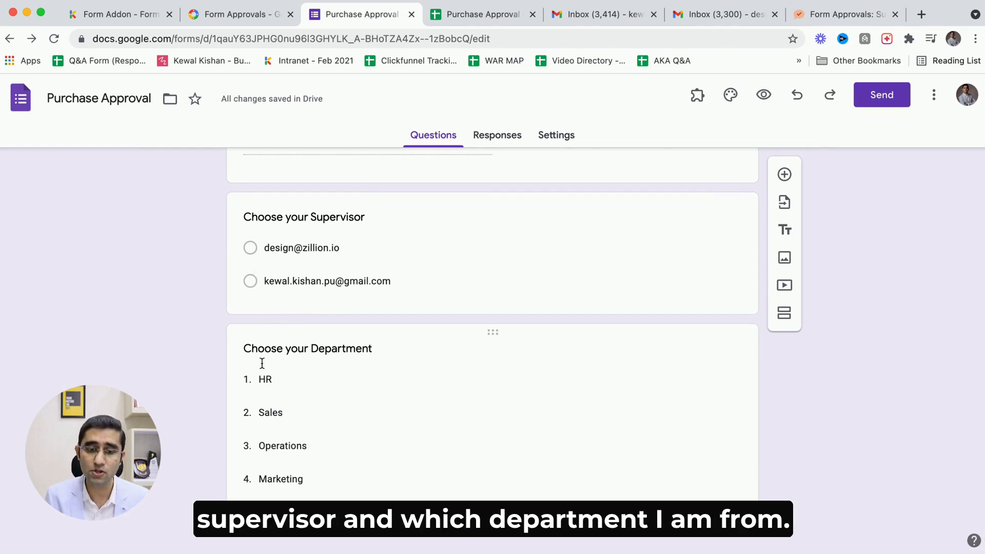
pyautogui.scroll(10, 306, 395)
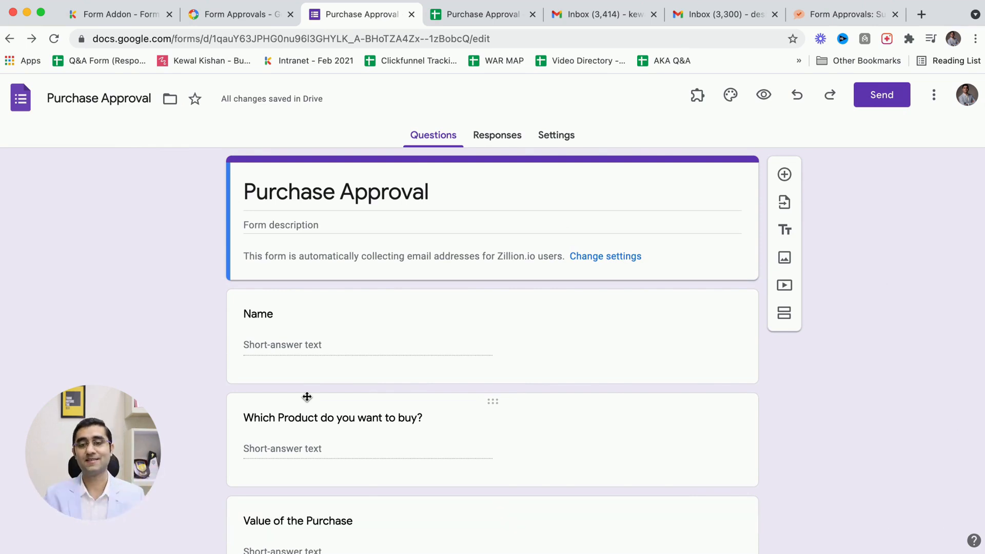
# Launch the Form Approvals add-on from the form's add-ons.
pyautogui.click(693, 97)
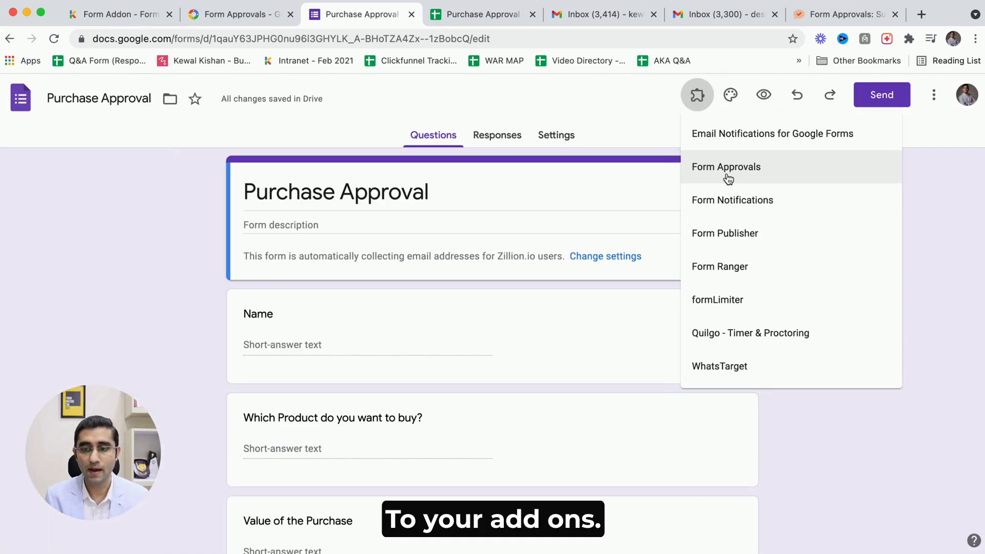
pyautogui.click(726, 174)
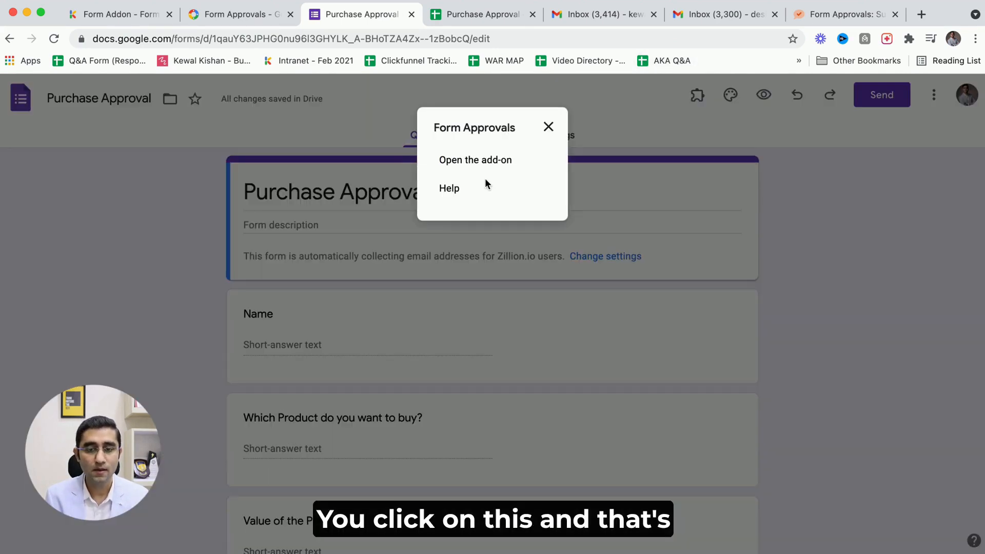
pyautogui.click(488, 165)
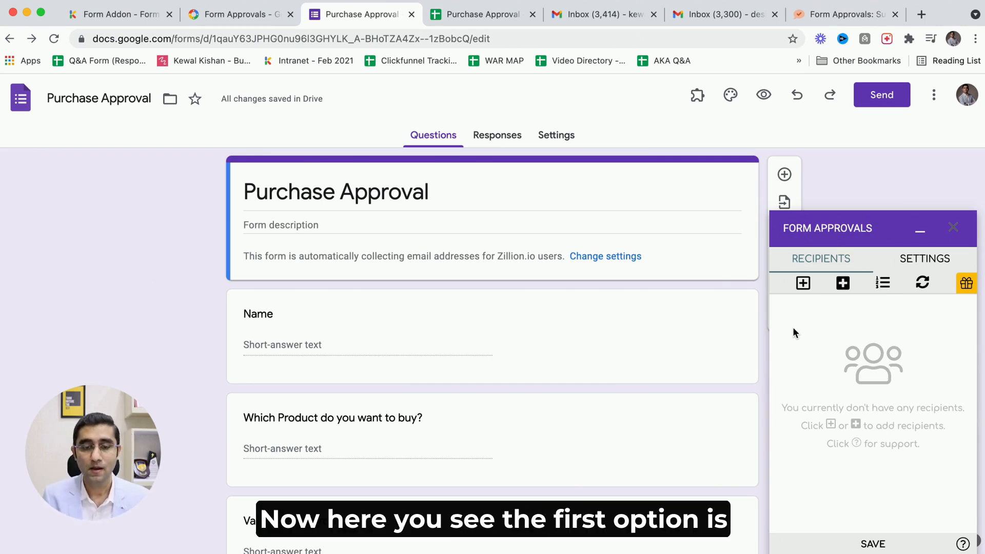
# Add a dynamic recipient and set its question to "Choose your Supervisor".
pyautogui.scroll(-2, 598, 347)
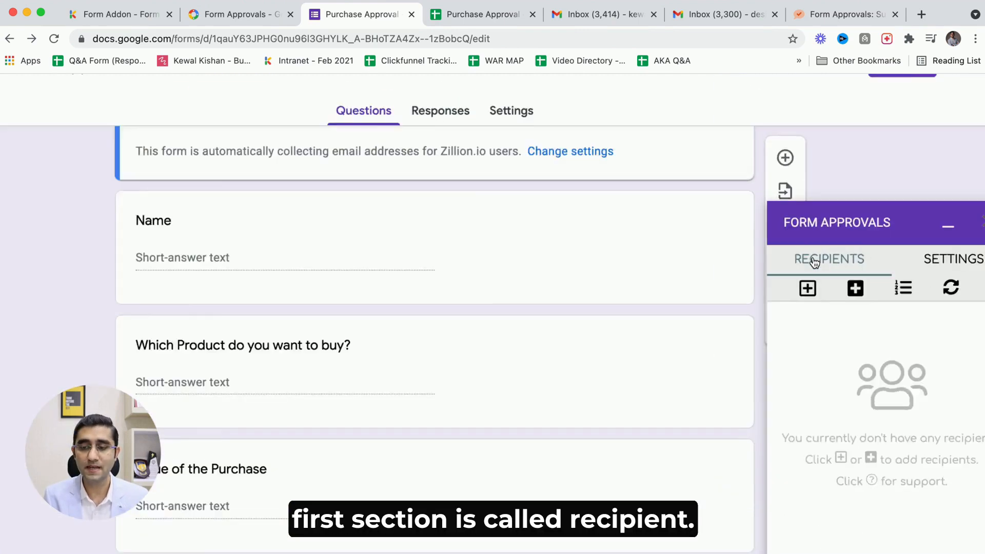
pyautogui.scroll(2, 671, 360)
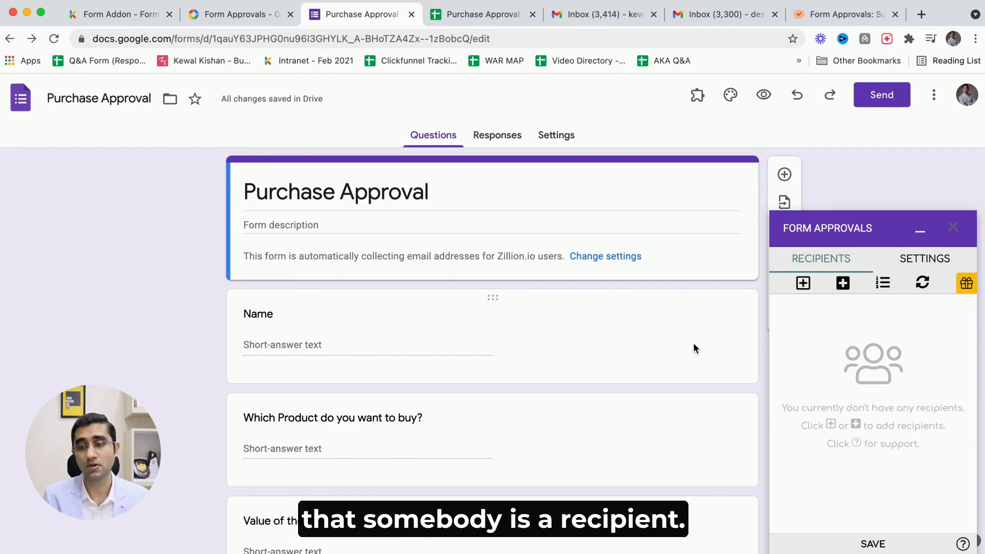
pyautogui.scroll(5, 803, 289)
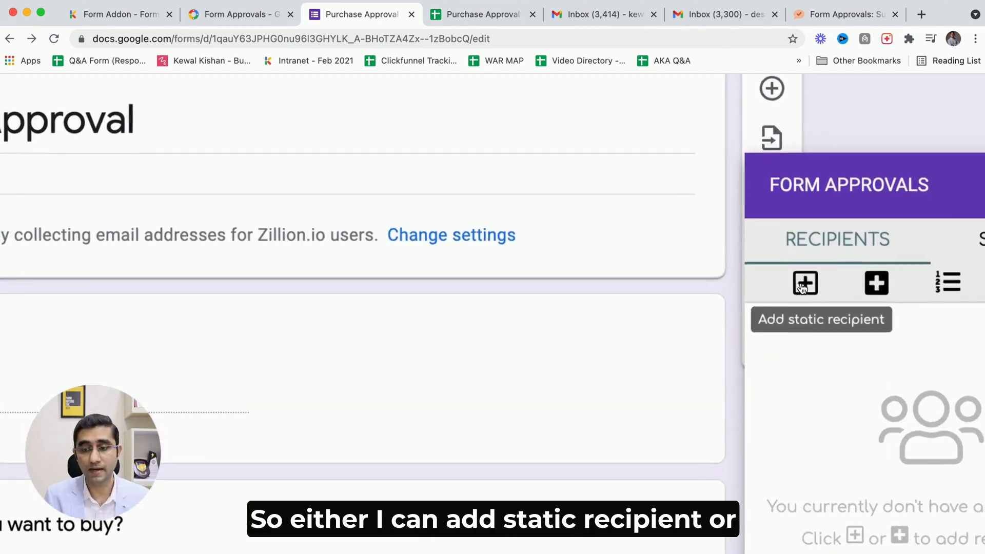
pyautogui.scroll(-5, 802, 288)
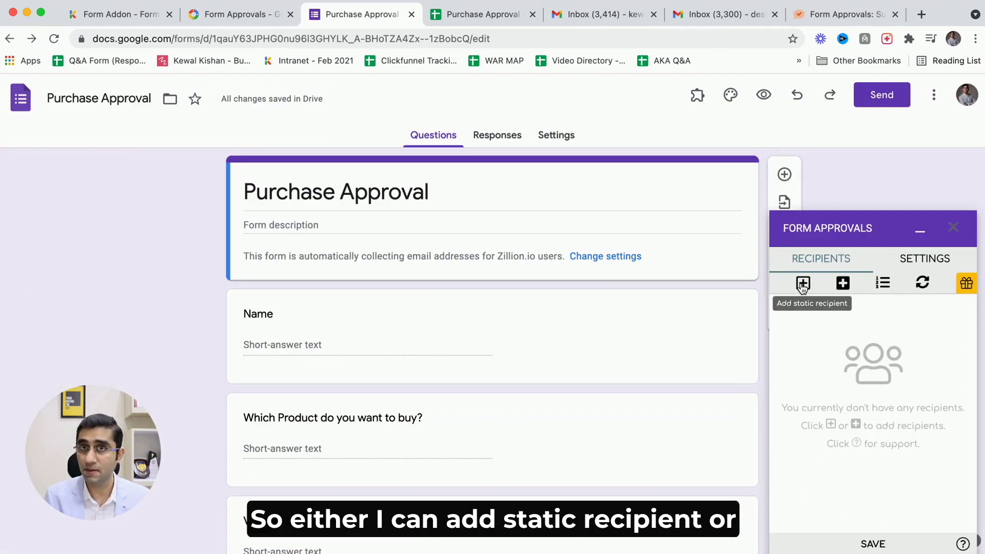
pyautogui.click(842, 290)
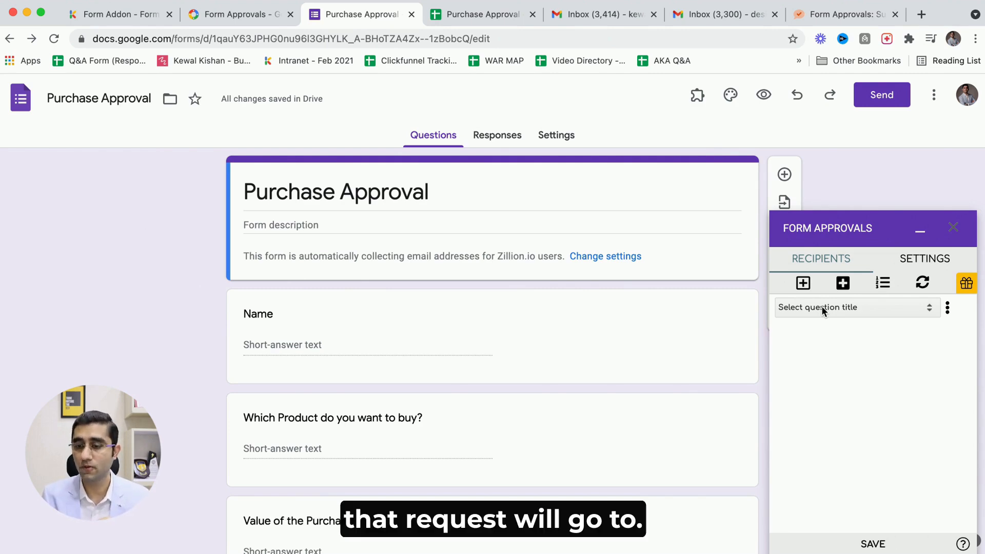
pyautogui.click(822, 307)
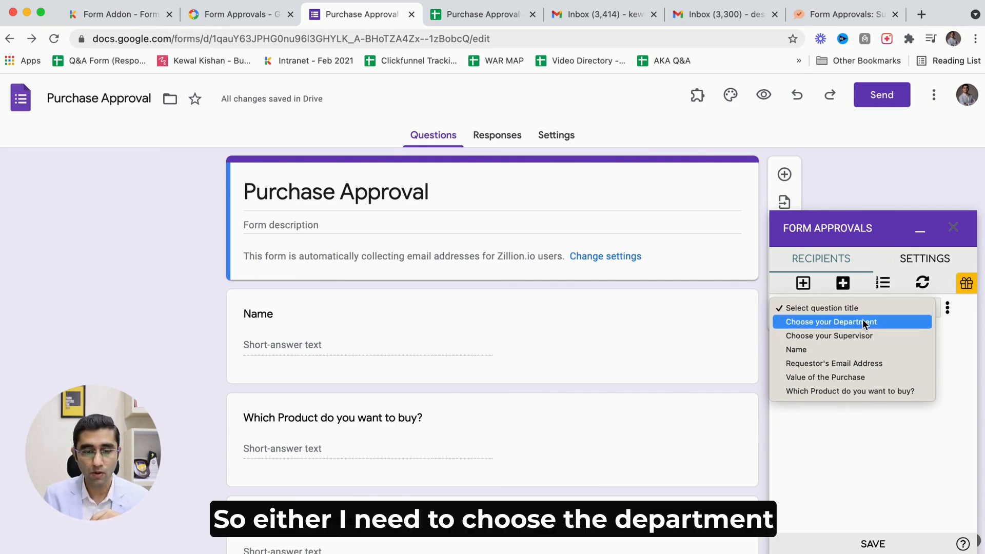
pyautogui.click(872, 426)
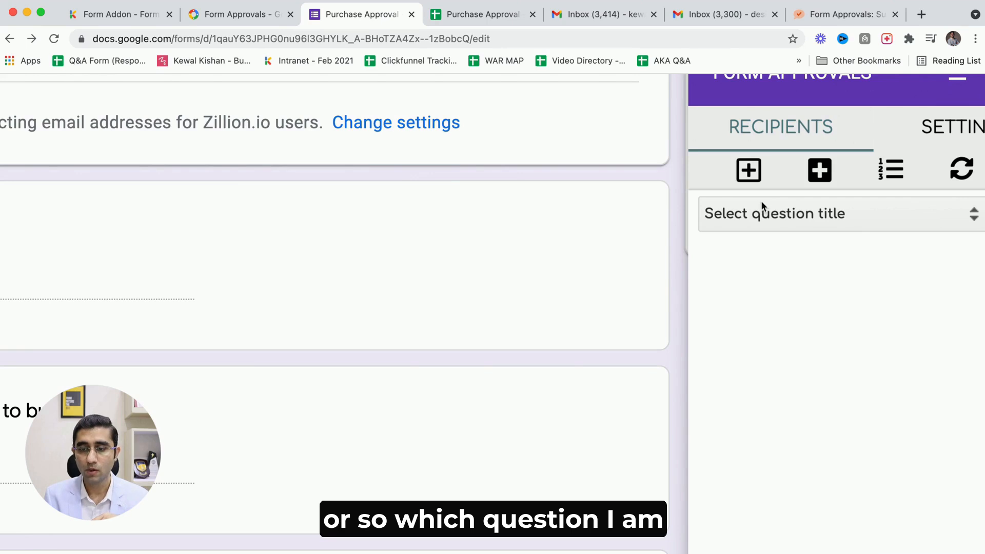
pyautogui.click(739, 221)
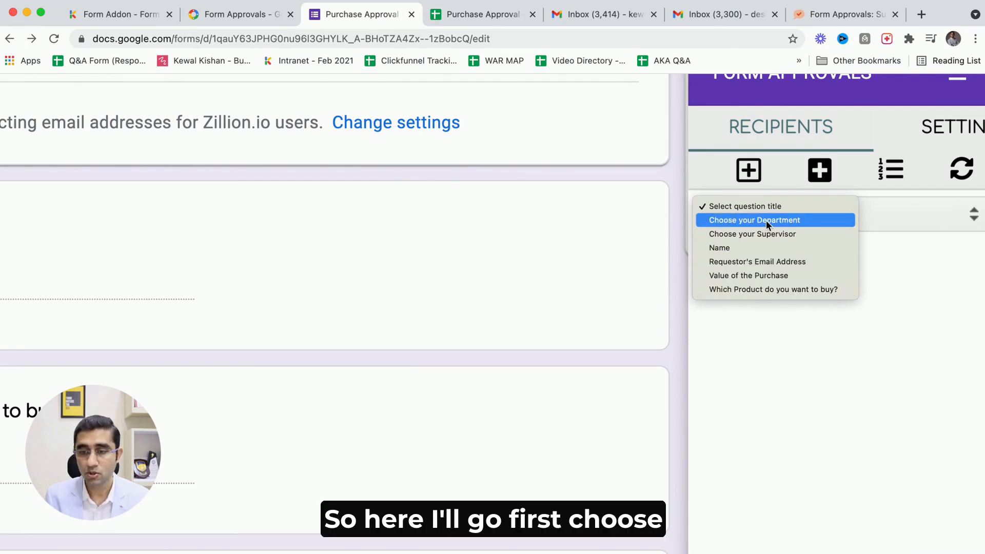
pyautogui.click(767, 234)
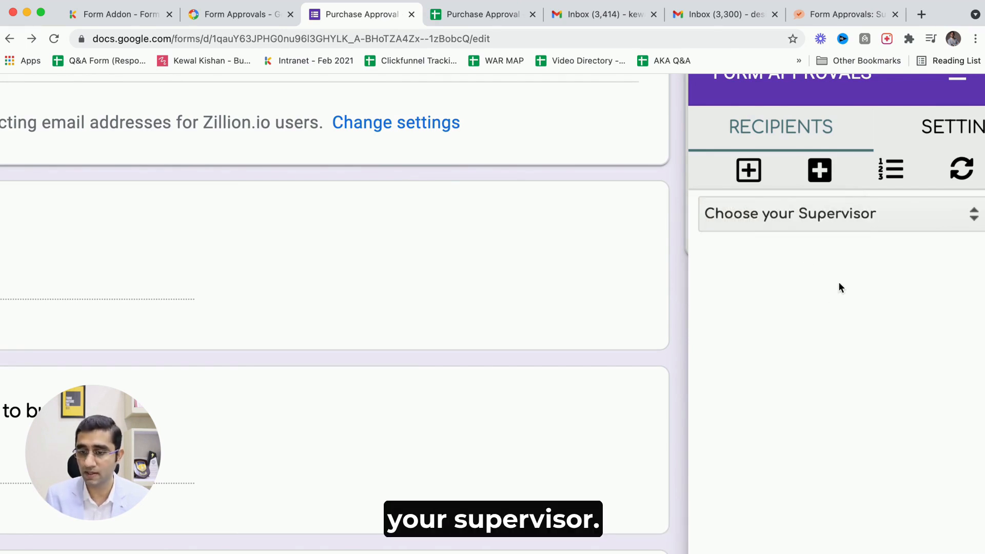
# Scroll through the form to review the supervisor question and its email options.
pyautogui.hotkey('ctrl', '-')
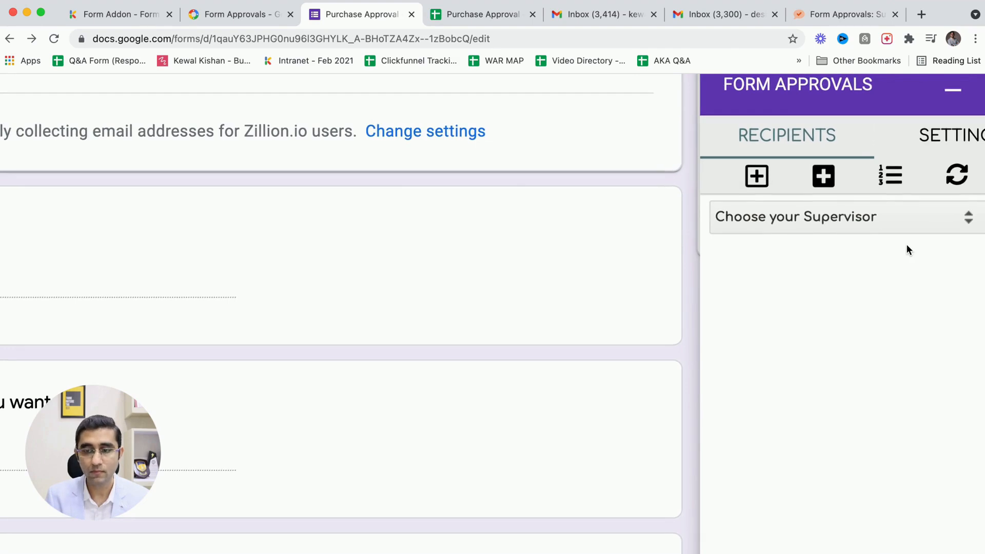
pyautogui.scroll(-5, 906, 246)
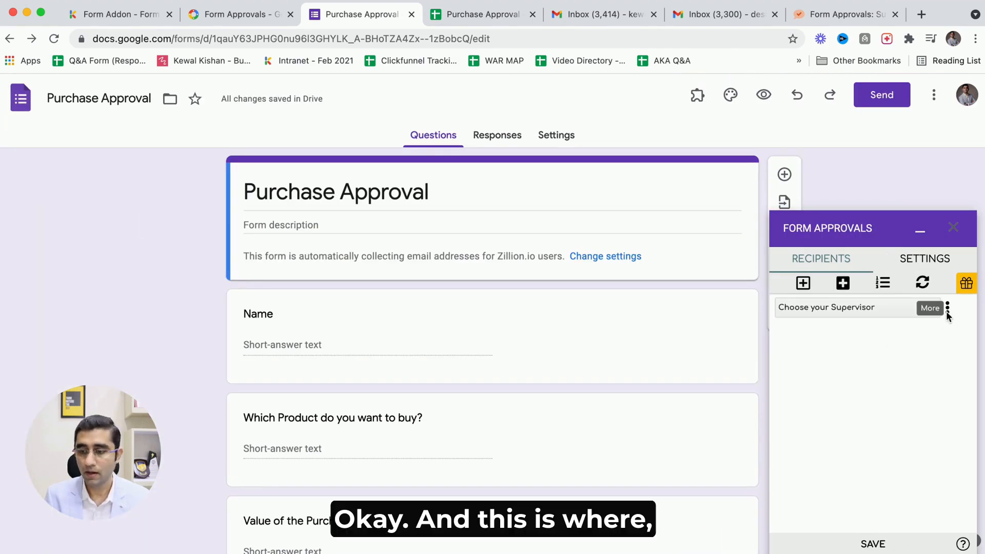
pyautogui.scroll(-4, 575, 420)
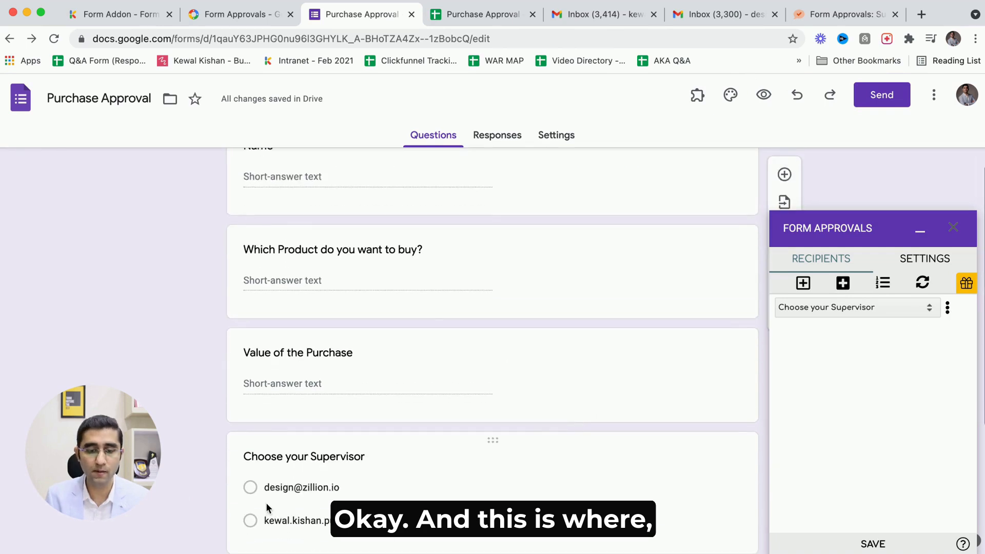
pyautogui.scroll(-2, 340, 436)
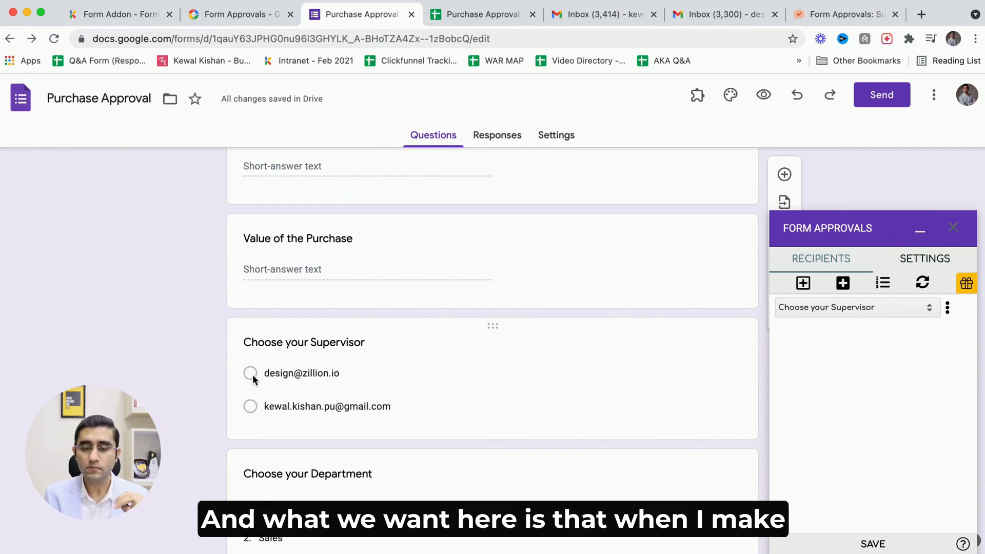
pyautogui.scroll(5, 298, 333)
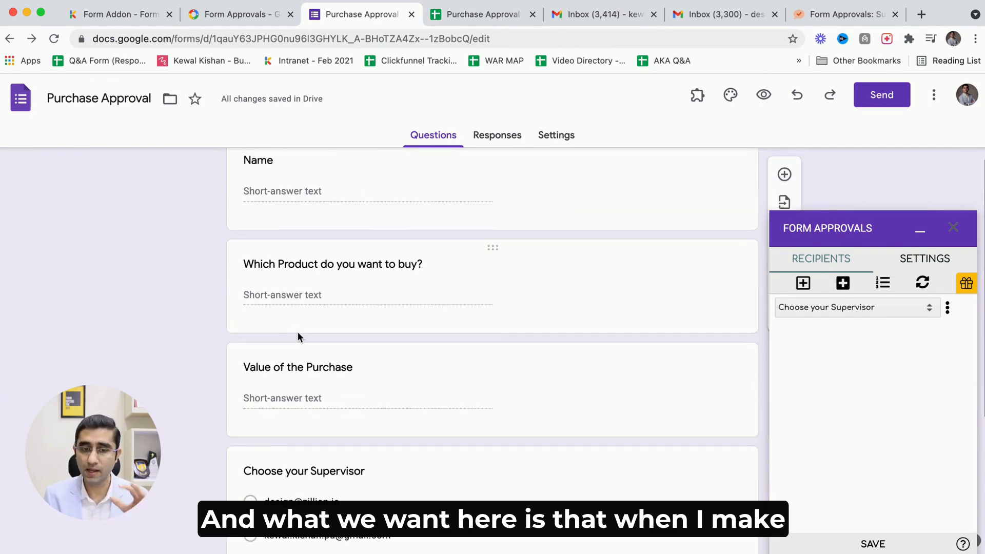
pyautogui.scroll(-4, 274, 435)
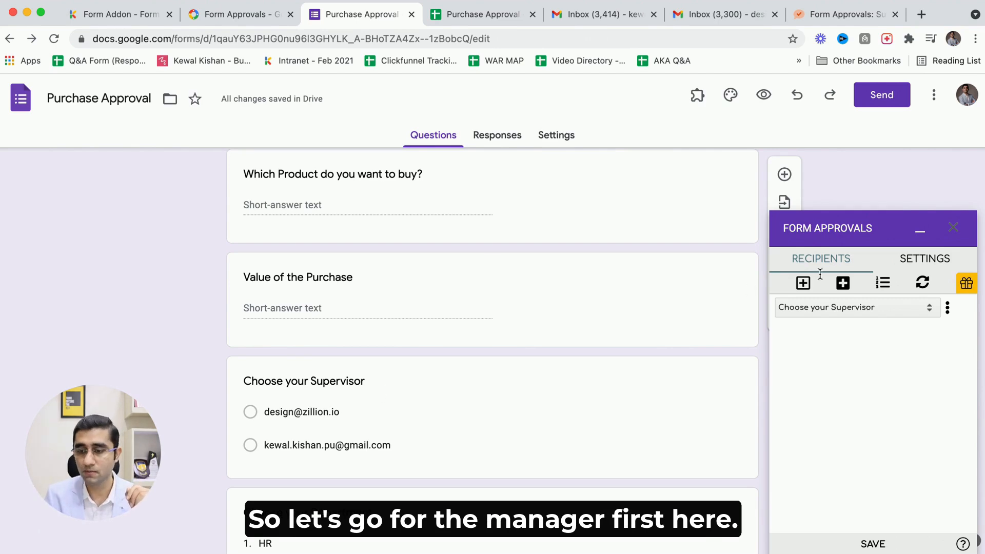
# Add a second dynamic recipient and set its question to "Choose your Department".
pyautogui.click(844, 286)
pyautogui.scroll(-3, 506, 466)
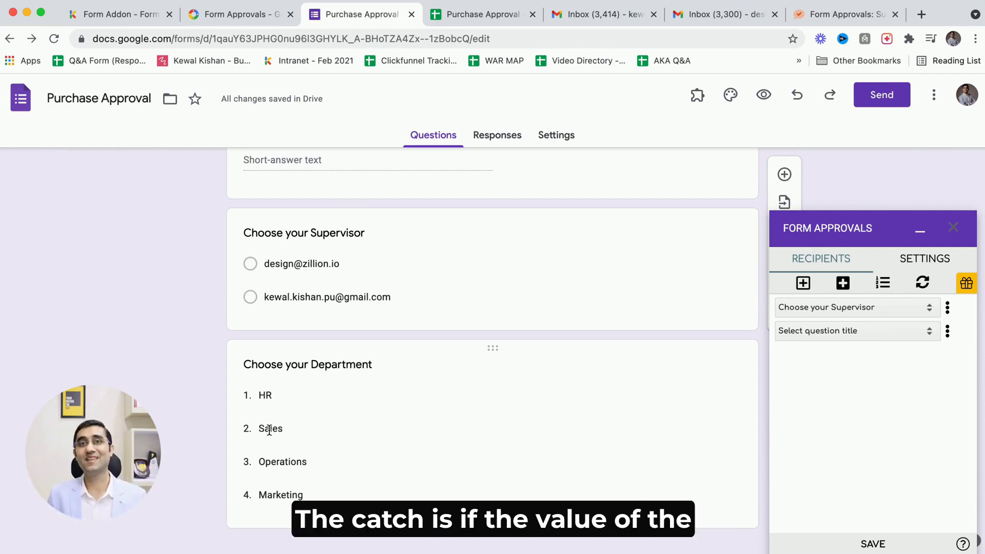
pyautogui.scroll(3, 269, 430)
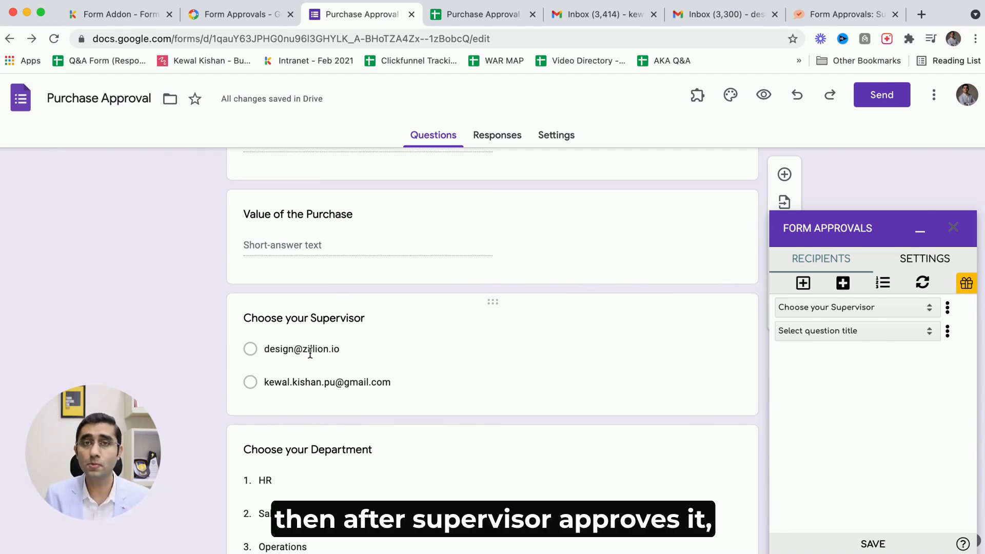
pyautogui.scroll(-3, 449, 465)
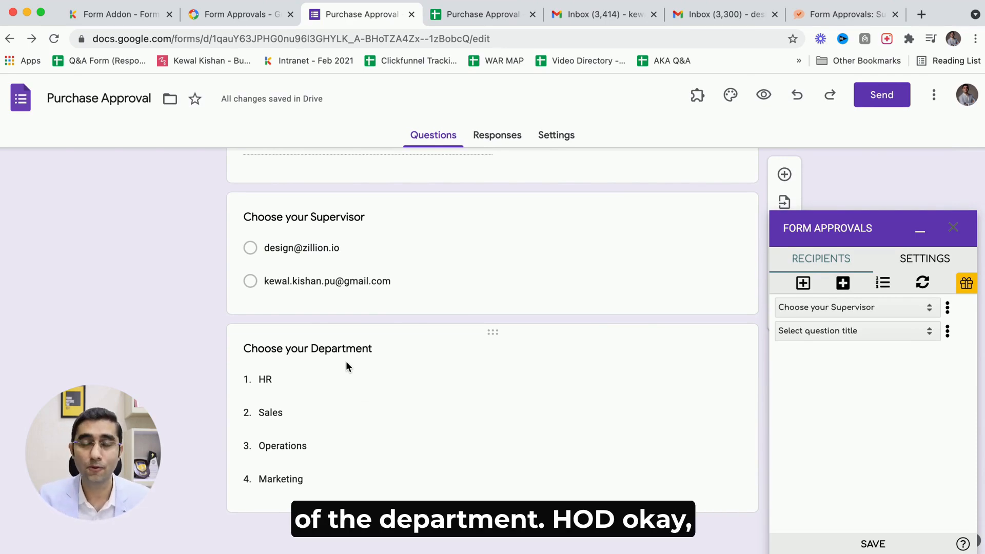
pyautogui.scroll(2, 345, 364)
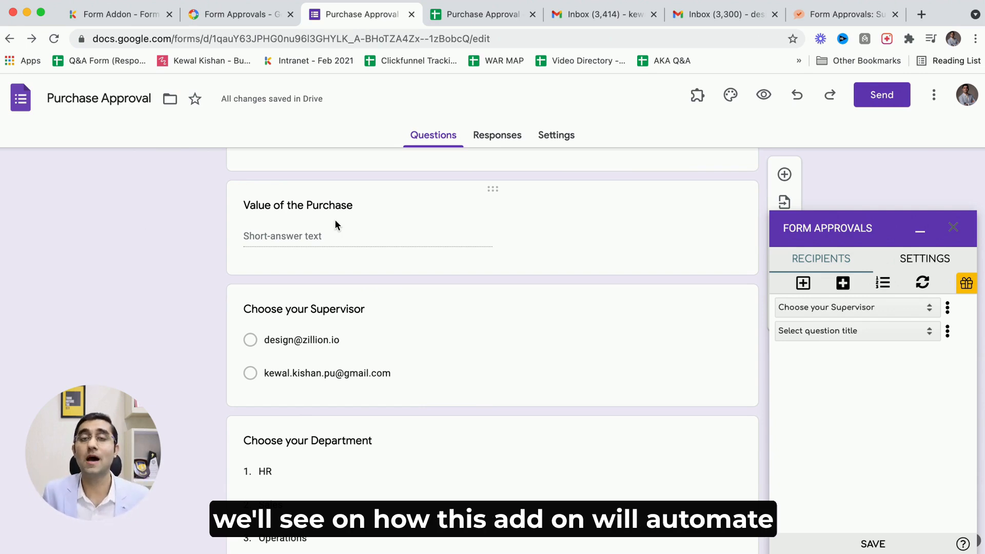
pyautogui.scroll(4, 335, 221)
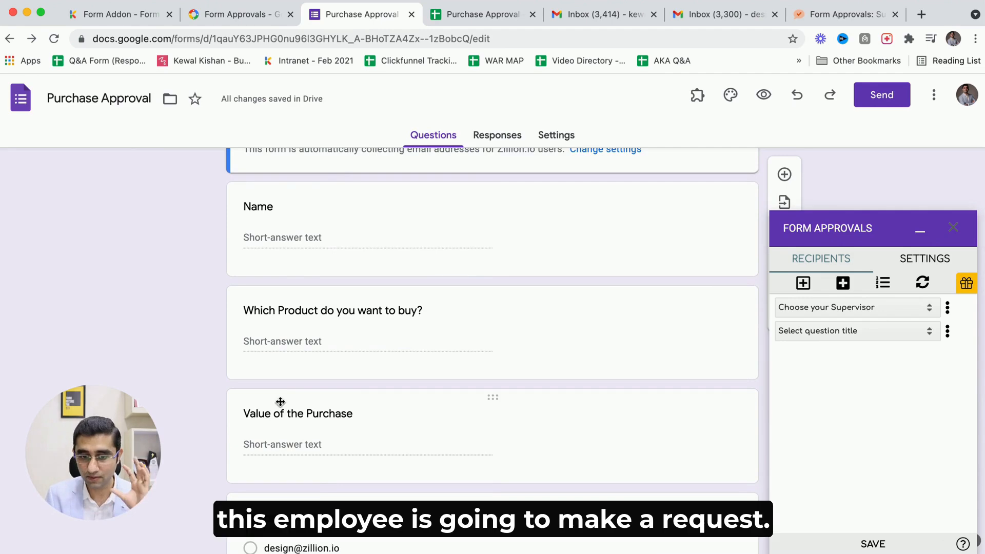
pyautogui.scroll(-4, 280, 402)
pyautogui.scroll(1, 286, 300)
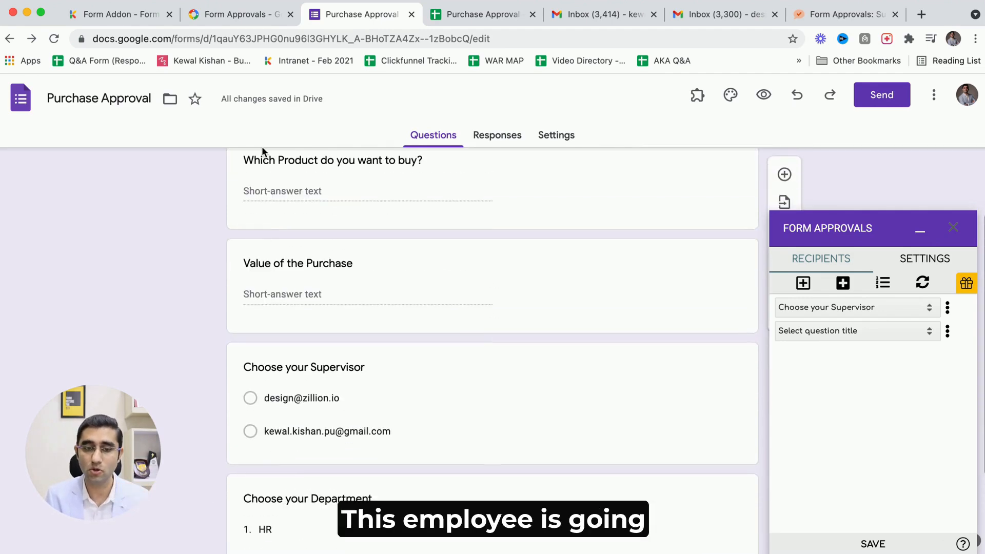
pyautogui.scroll(-2, 351, 293)
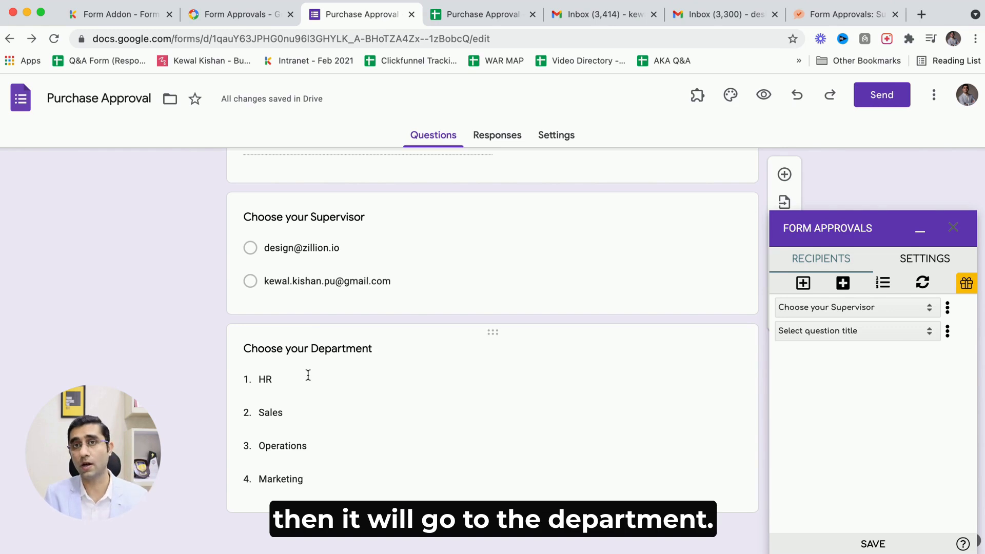
pyautogui.scroll(3, 308, 375)
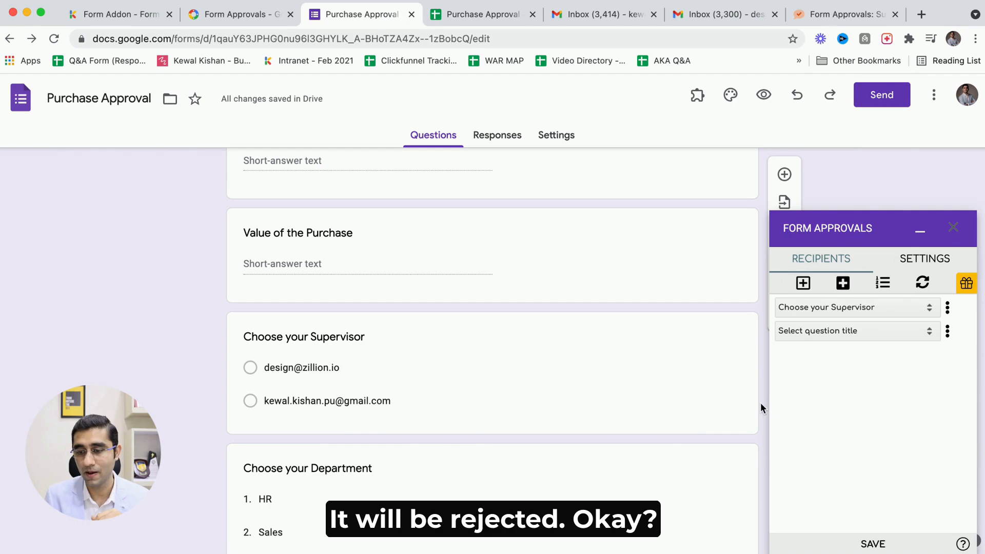
pyautogui.click(859, 331)
pyautogui.click(828, 346)
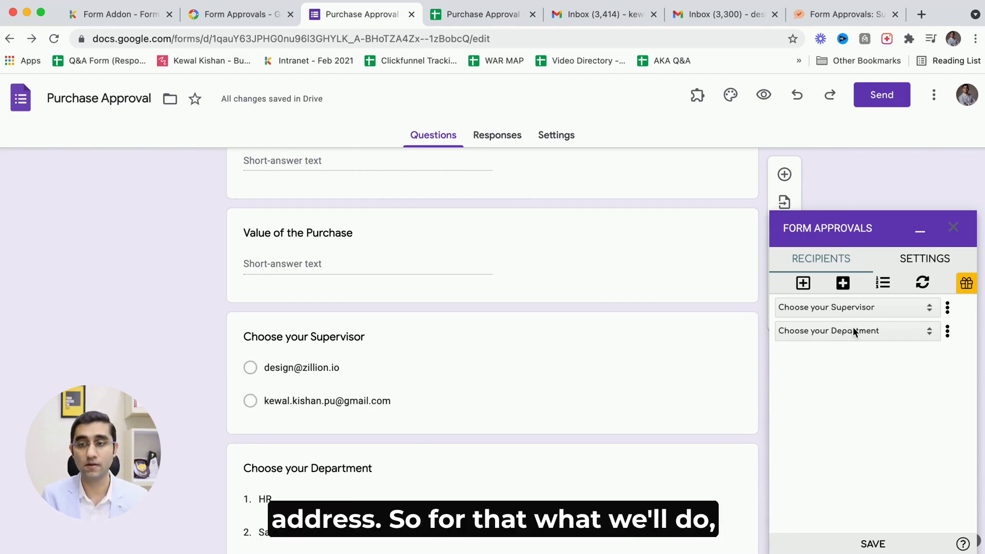
# Add a recipient look-up table to the department recipient.
pyautogui.click(947, 333)
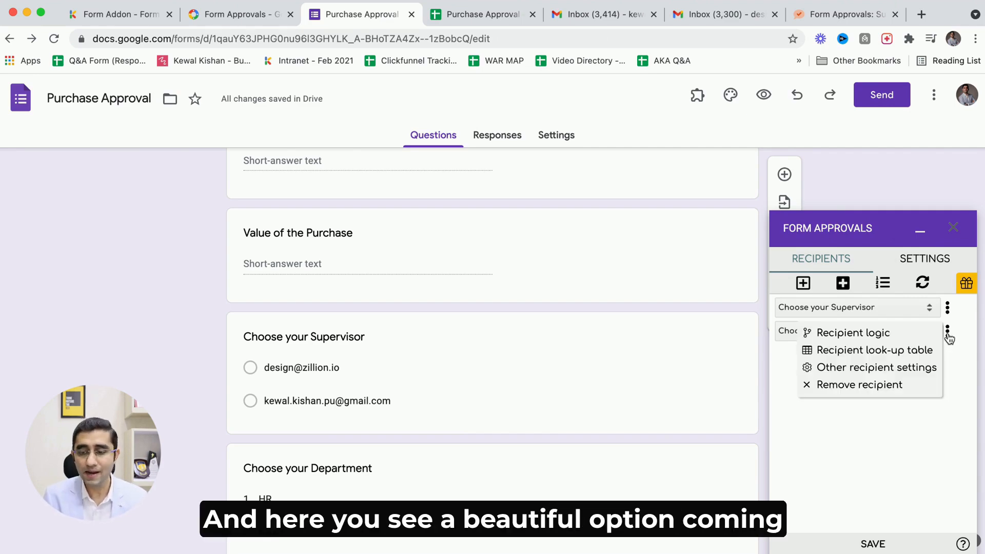
pyautogui.scroll(5, 939, 340)
pyautogui.scroll(3, 939, 340)
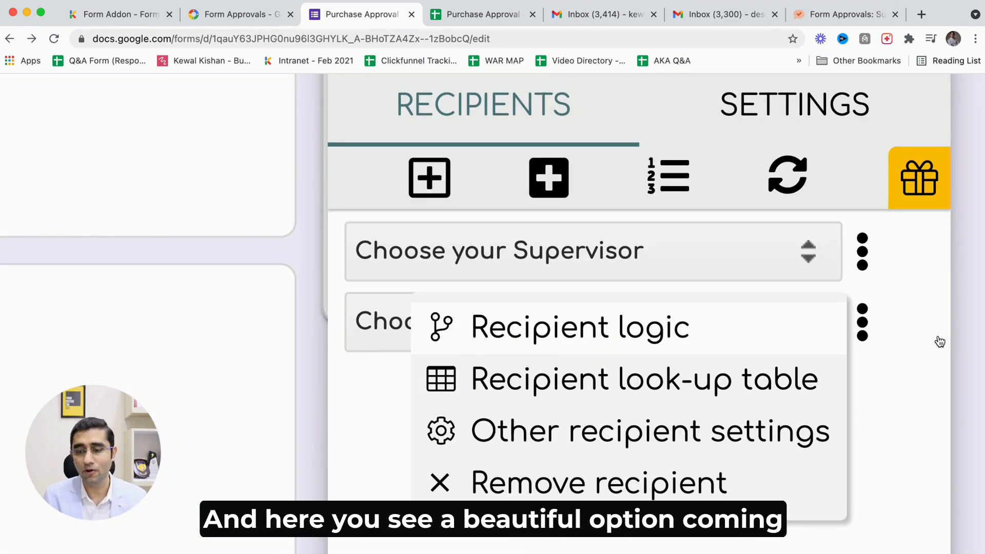
pyautogui.click(604, 396)
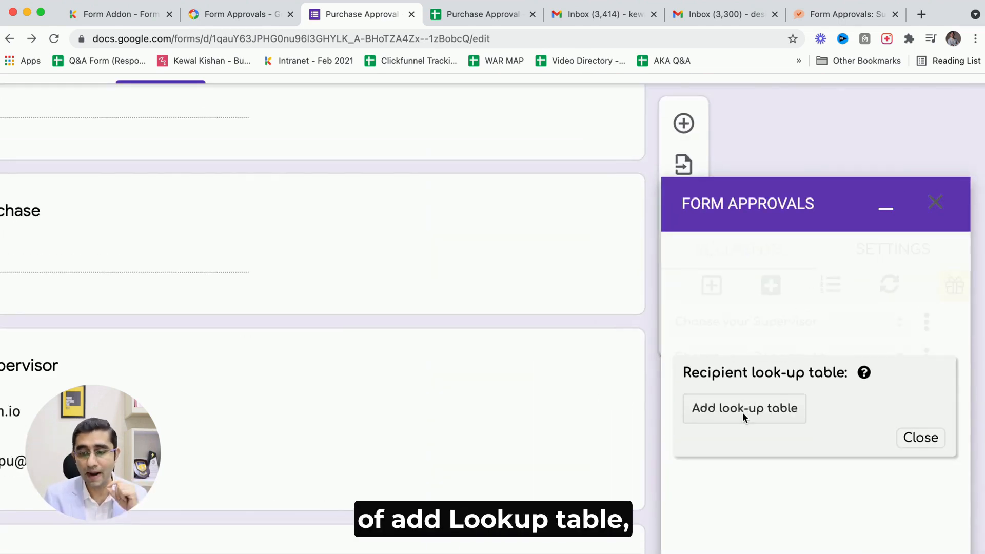
pyautogui.click(742, 408)
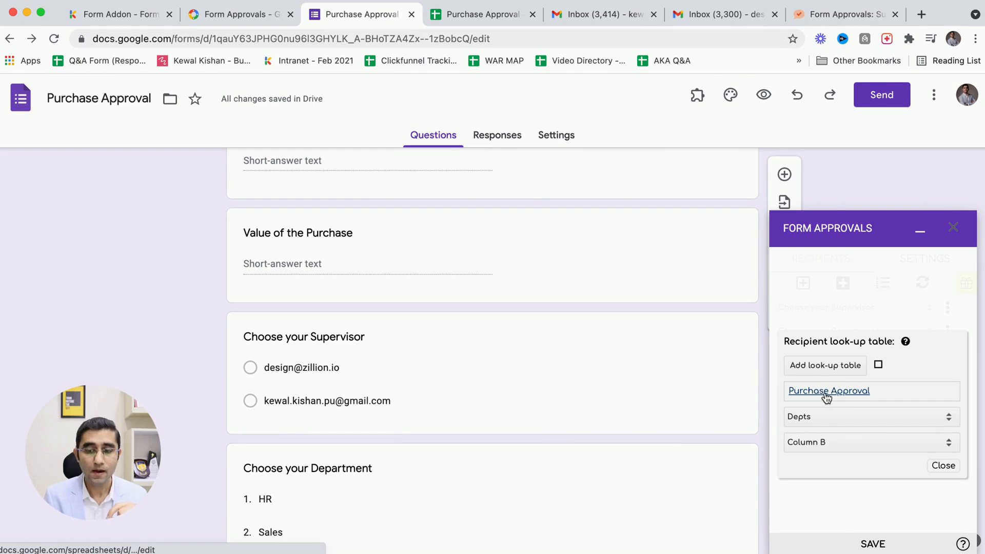
pyautogui.scroll(5, 844, 398)
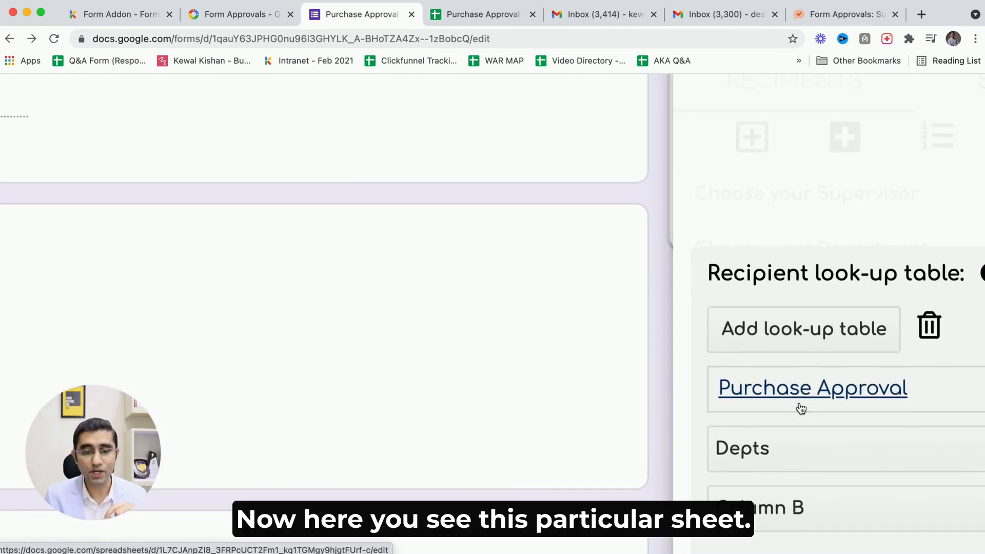
pyautogui.hscroll(3, 826, 403)
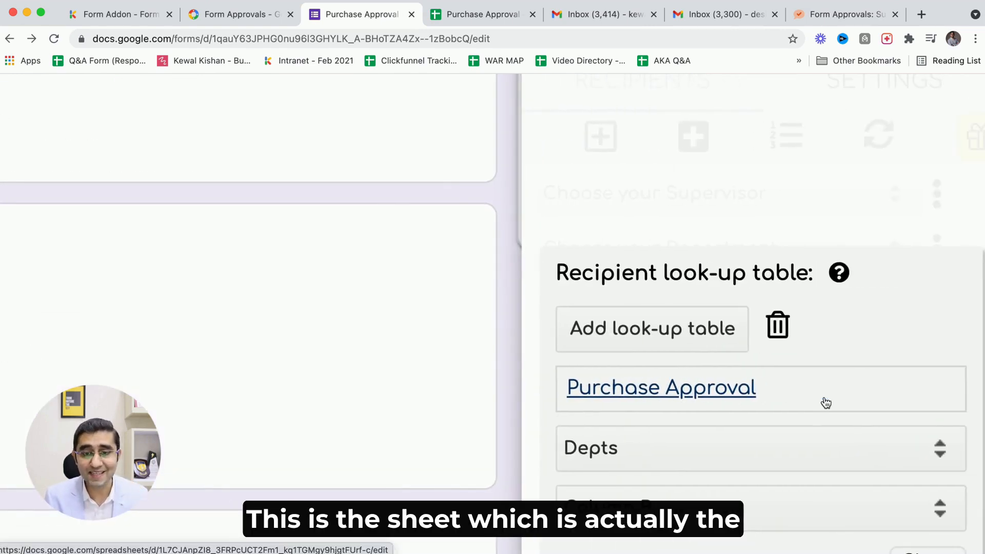
pyautogui.scroll(-5, 826, 403)
# Open the linked Purchase Approval spreadsheet and the form's responses sheet to compare them.
pyautogui.click(808, 395)
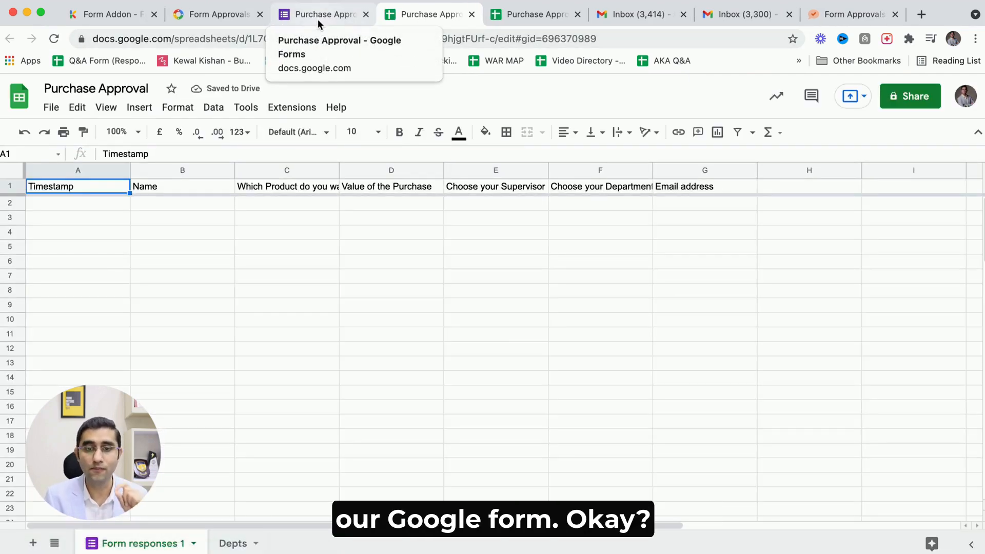
pyautogui.click(318, 21)
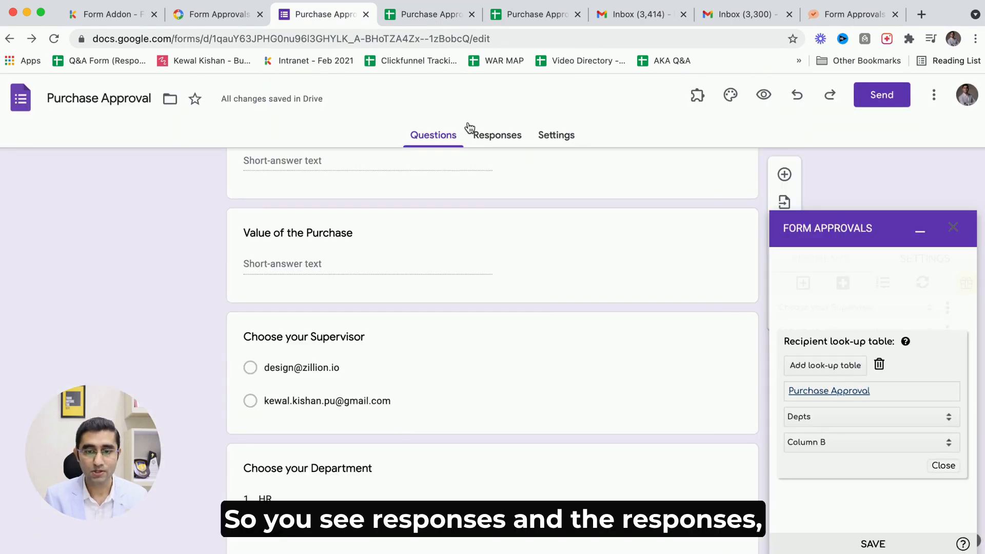
pyautogui.click(493, 136)
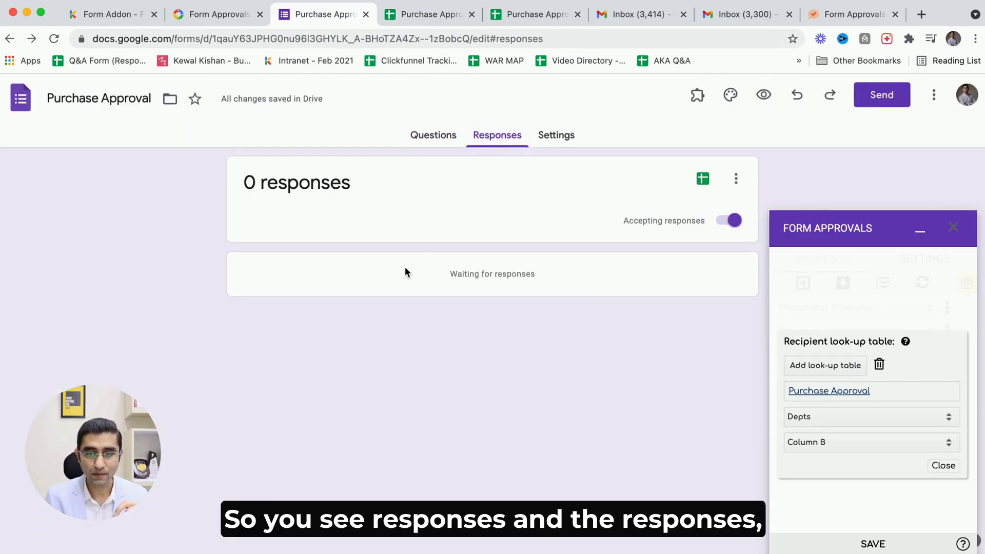
pyautogui.click(700, 179)
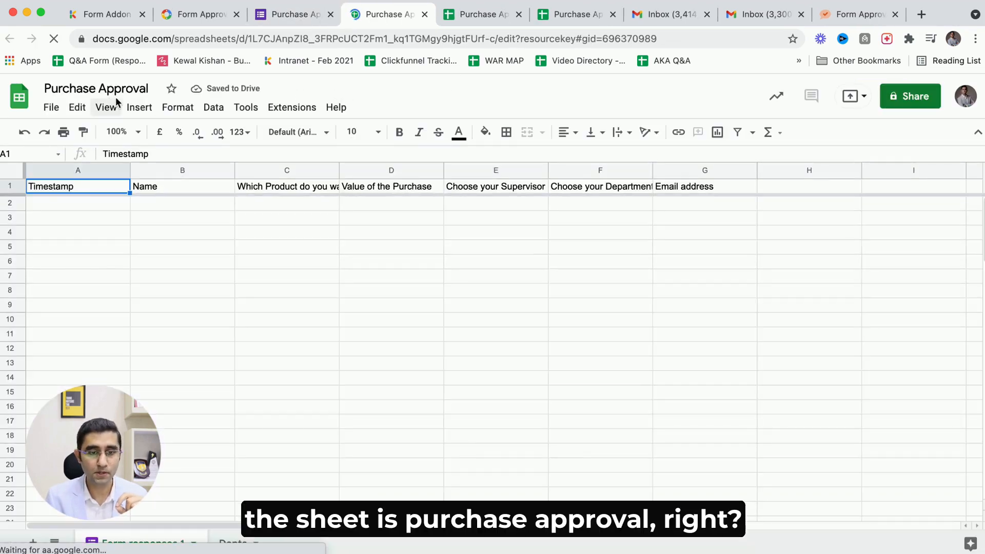
pyautogui.click(472, 15)
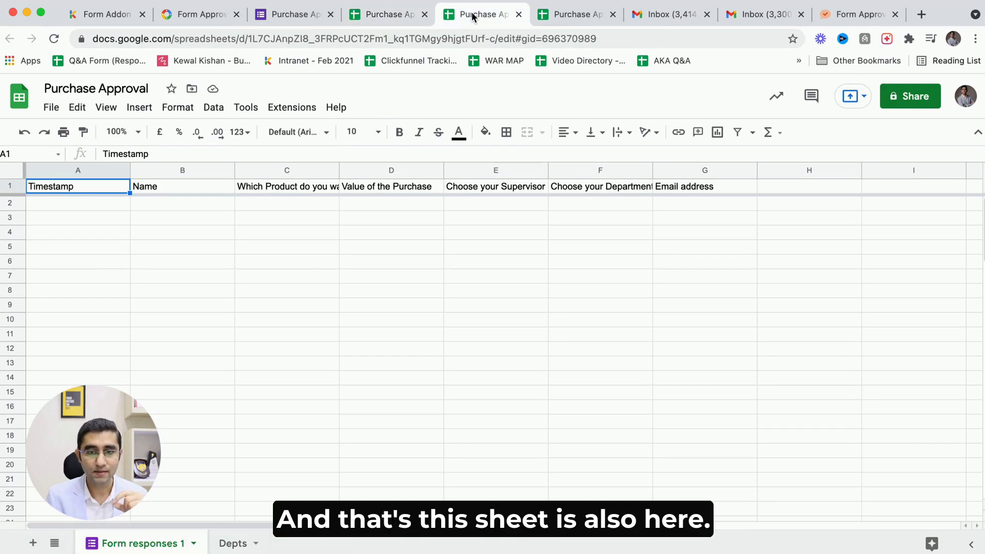
pyautogui.click(423, 14)
pyautogui.click(277, 14)
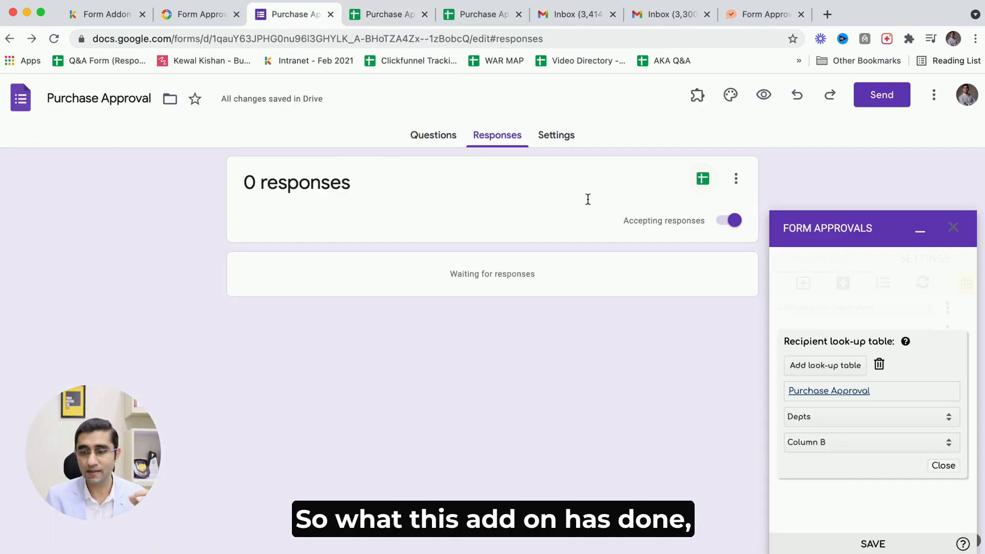
# Reopen the look-up table and examine the Depts sheet's department names against the form's department question.
pyautogui.click(947, 466)
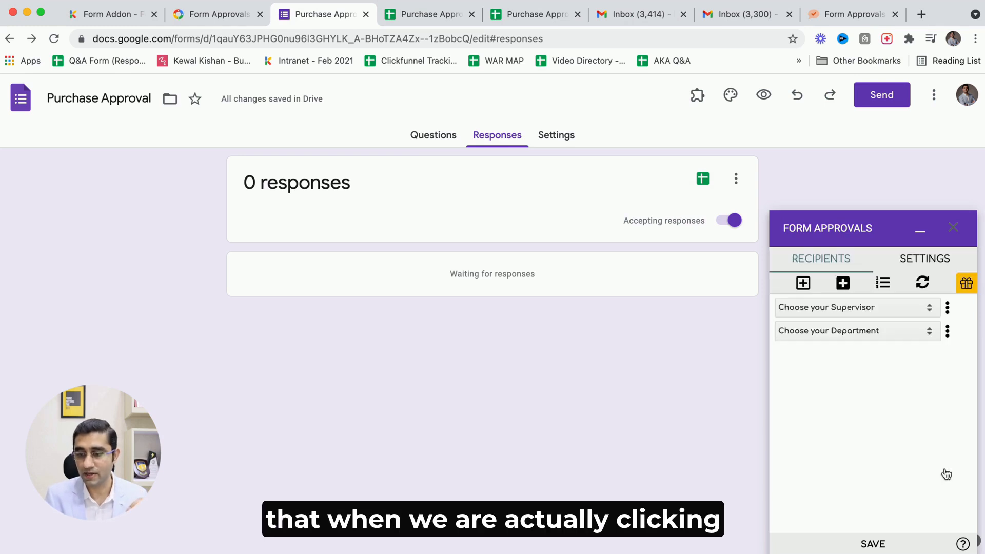
pyautogui.click(947, 330)
pyautogui.click(892, 353)
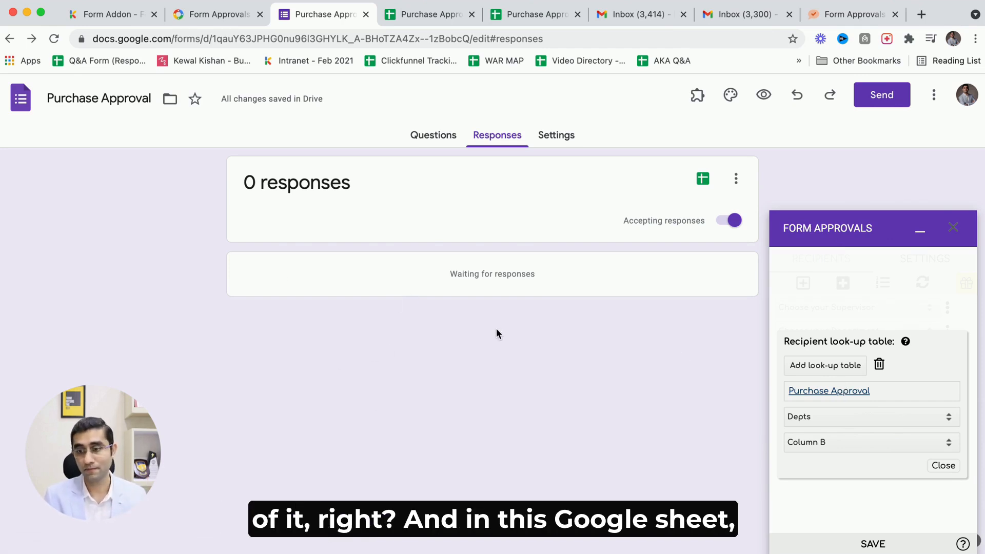
pyautogui.click(426, 14)
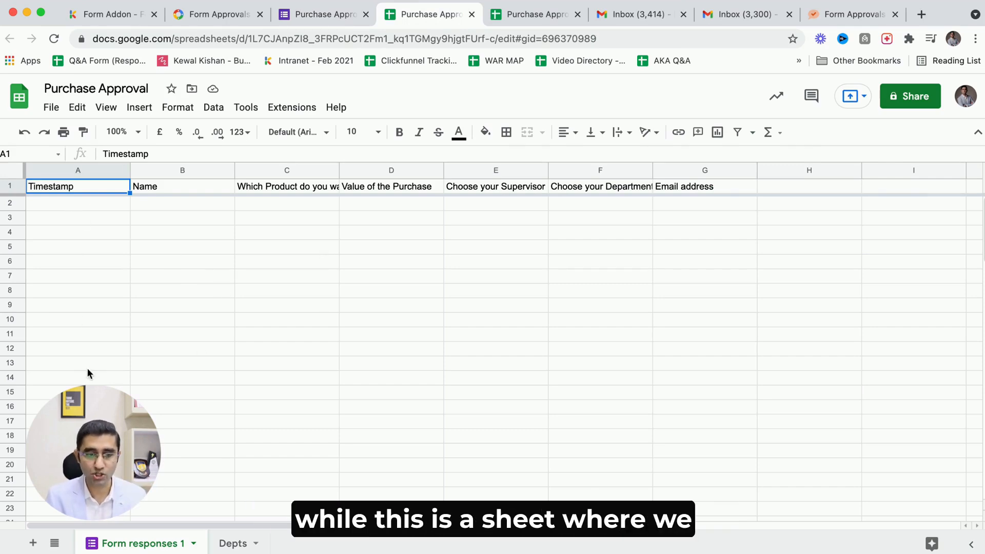
pyautogui.click(224, 544)
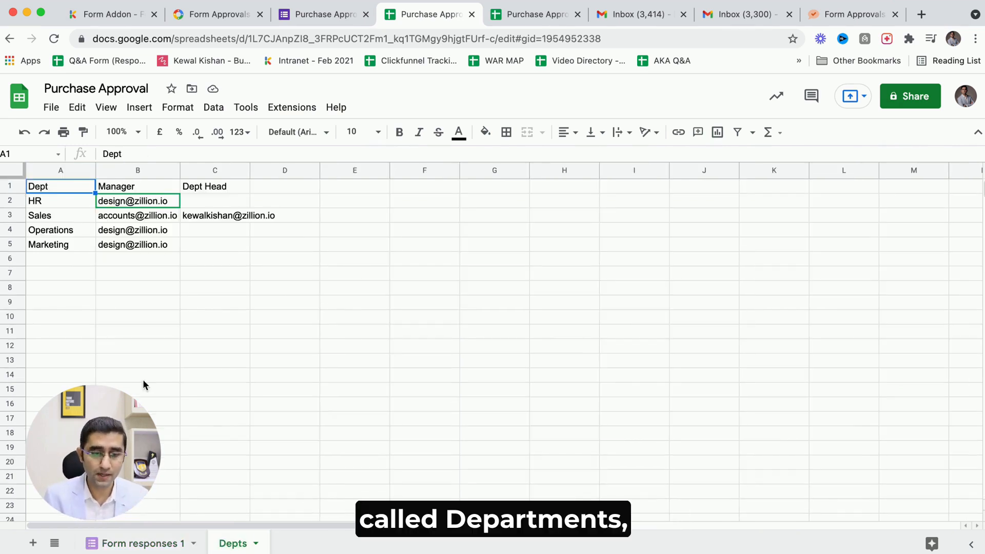
pyautogui.moveTo(56, 199); pyautogui.dragTo(48, 259)
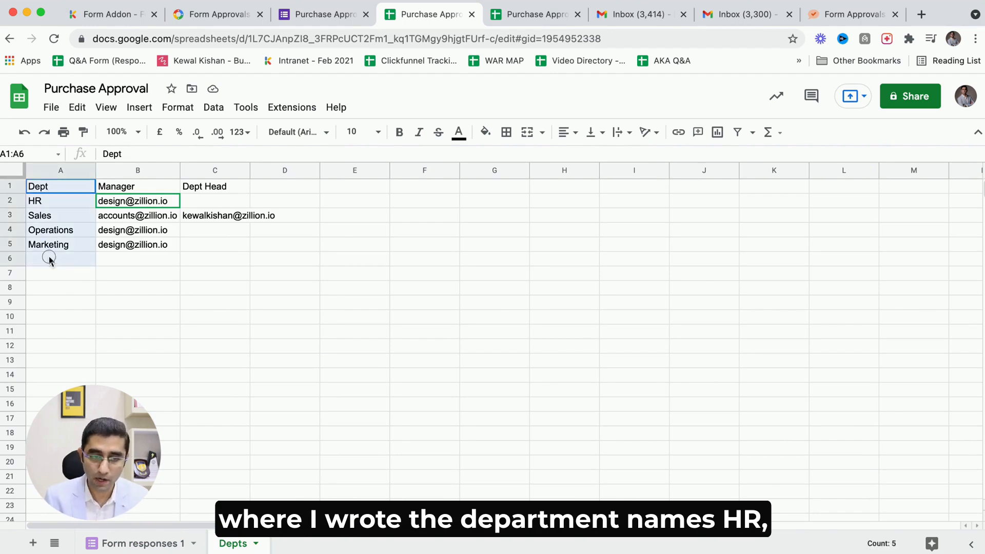
pyautogui.click(56, 217)
pyautogui.click(50, 230)
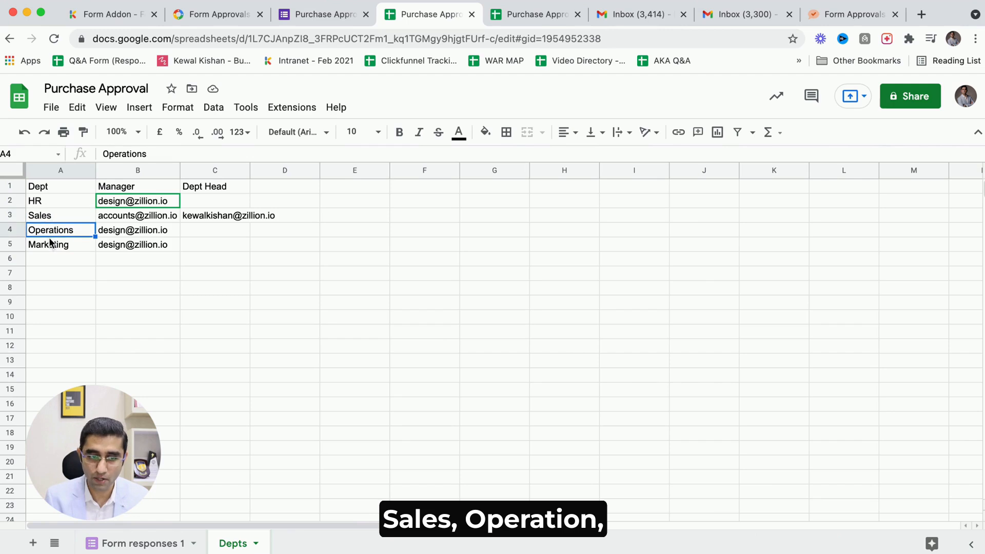
pyautogui.hotkey('ctrl', 'shift', 'Tab')
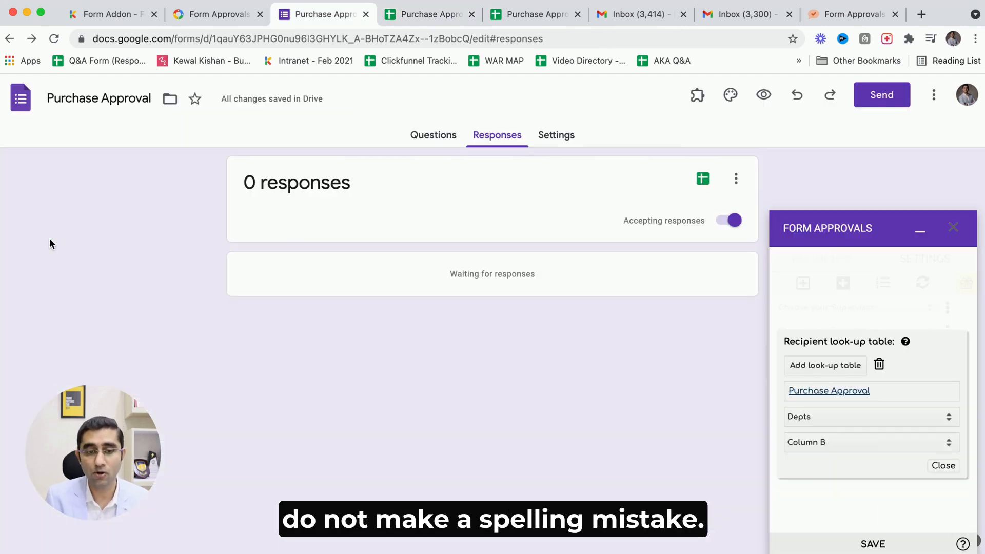
pyautogui.click(426, 142)
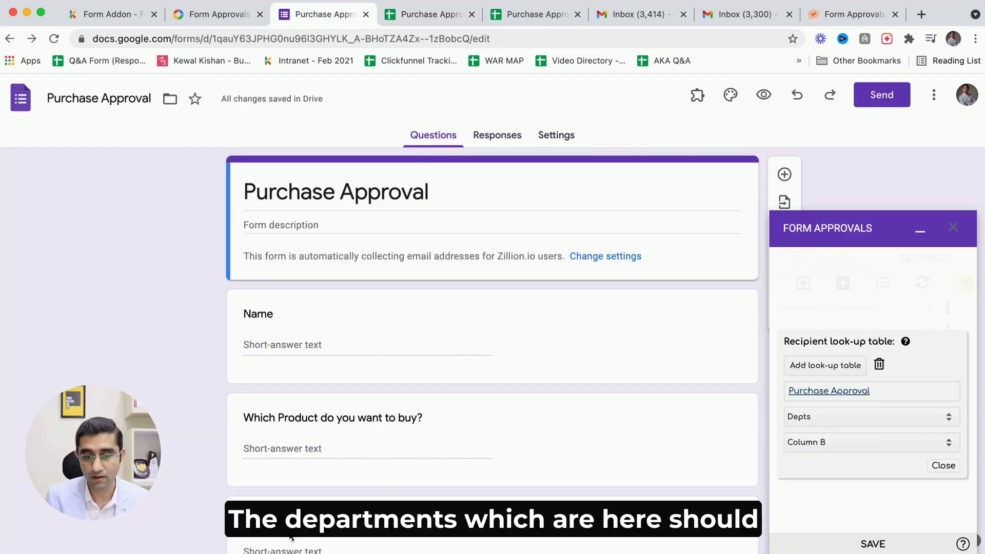
# Review the Depts sheet's Dept, Manager and Dept Head columns against the form's department choices.
pyautogui.scroll(-4, 385, 457)
pyautogui.scroll(-5, 334, 473)
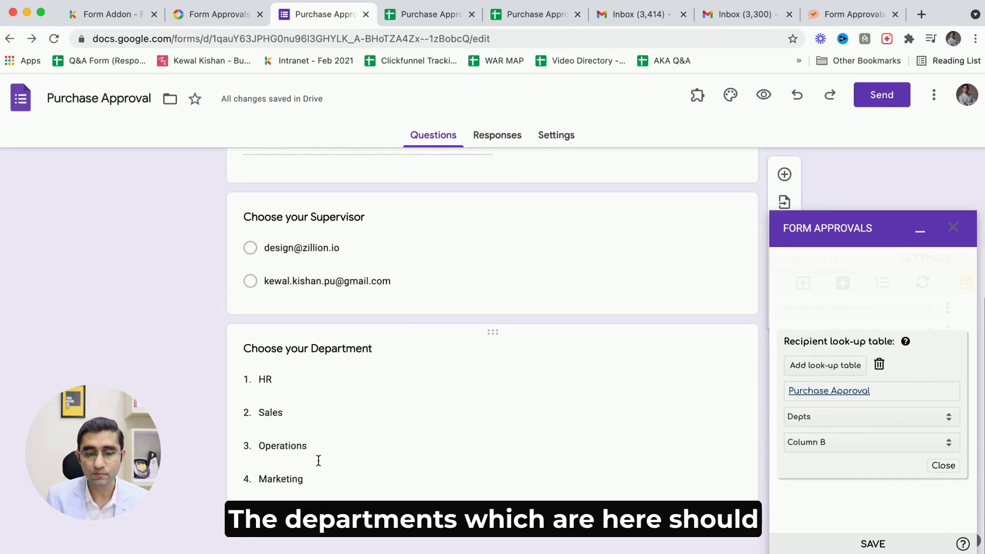
pyautogui.hotkey('ctrl', 'Tab')
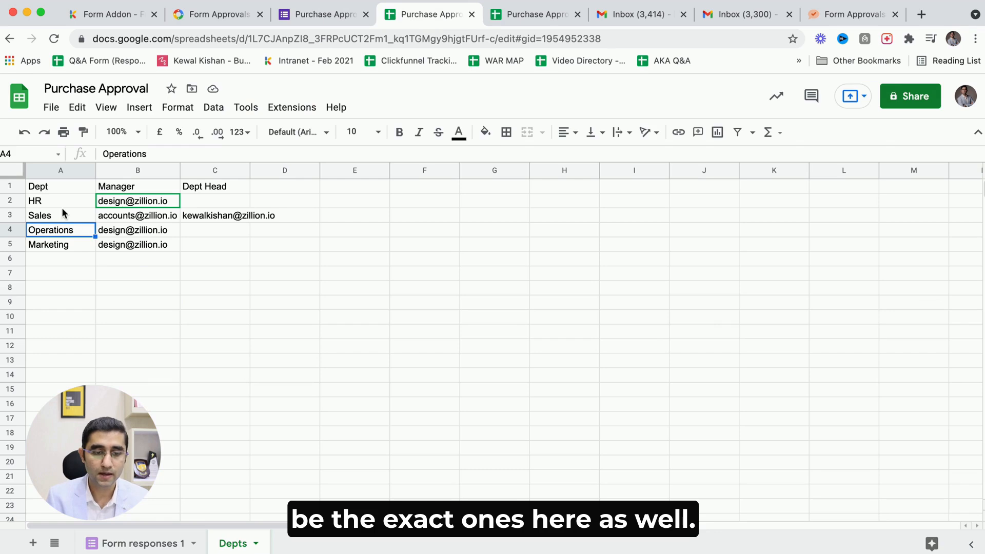
pyautogui.moveTo(56, 201); pyautogui.dragTo(56, 230)
pyautogui.click(119, 189)
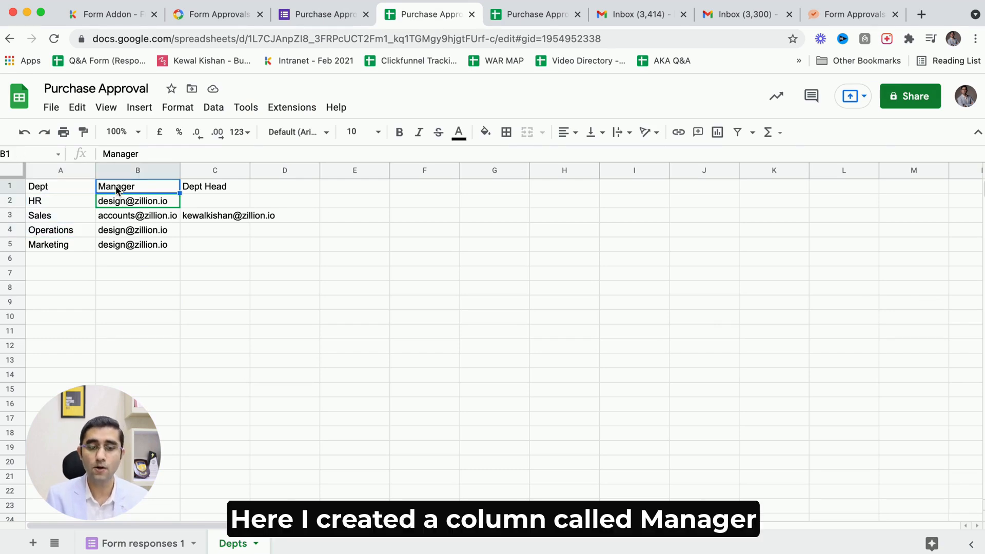
pyautogui.moveTo(117, 202); pyautogui.dragTo(113, 249)
pyautogui.click(58, 204)
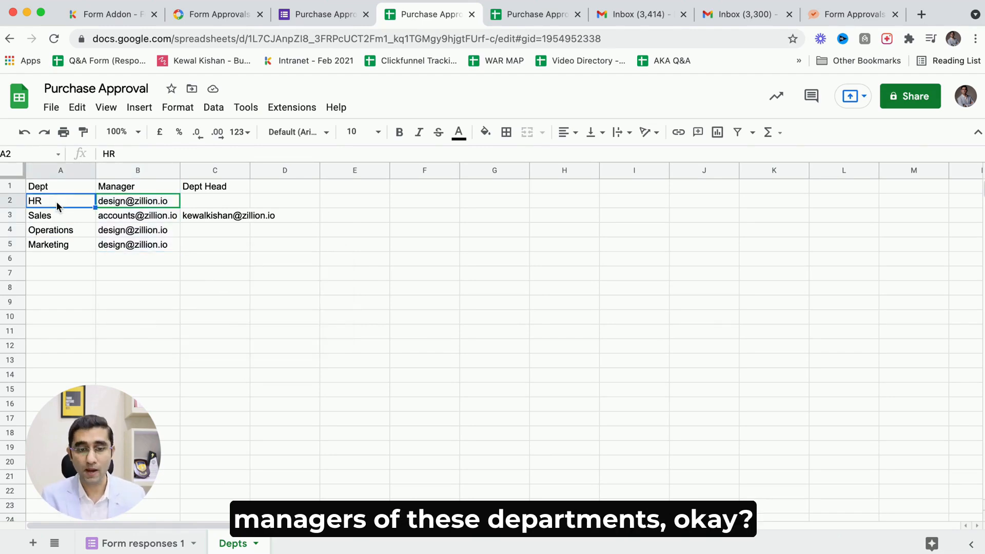
pyautogui.click(223, 192)
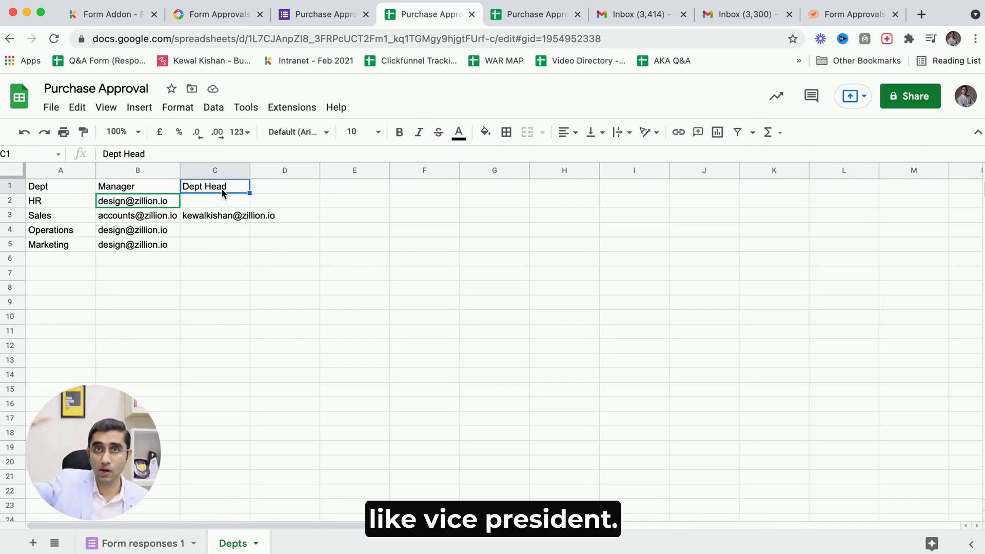
pyautogui.moveTo(220, 203); pyautogui.dragTo(216, 248)
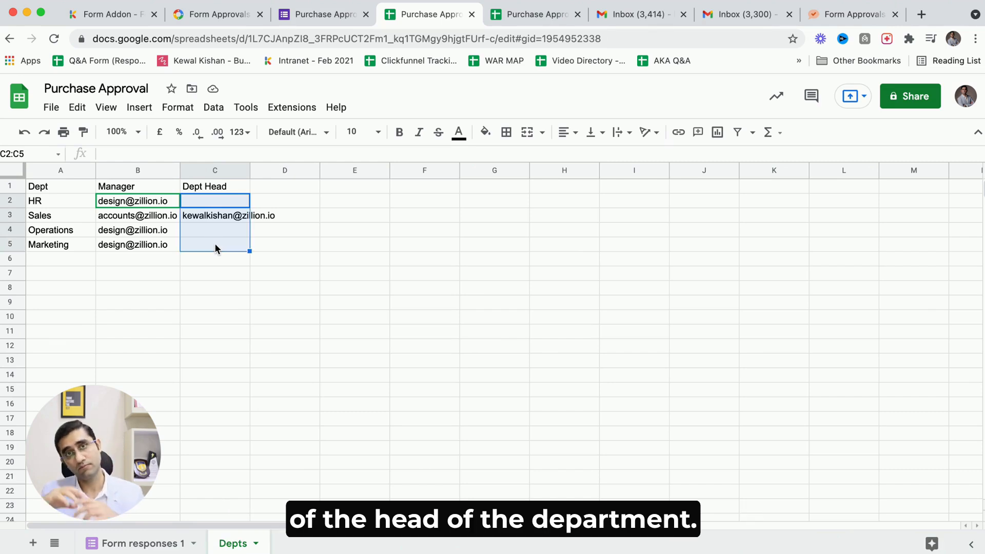
pyautogui.moveTo(213, 231); pyautogui.dragTo(208, 244)
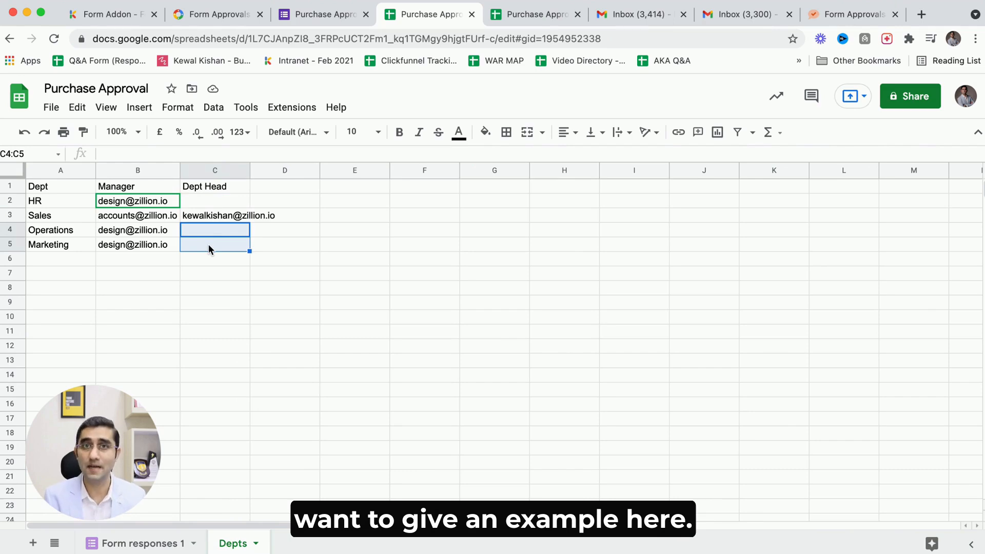
pyautogui.click(53, 214)
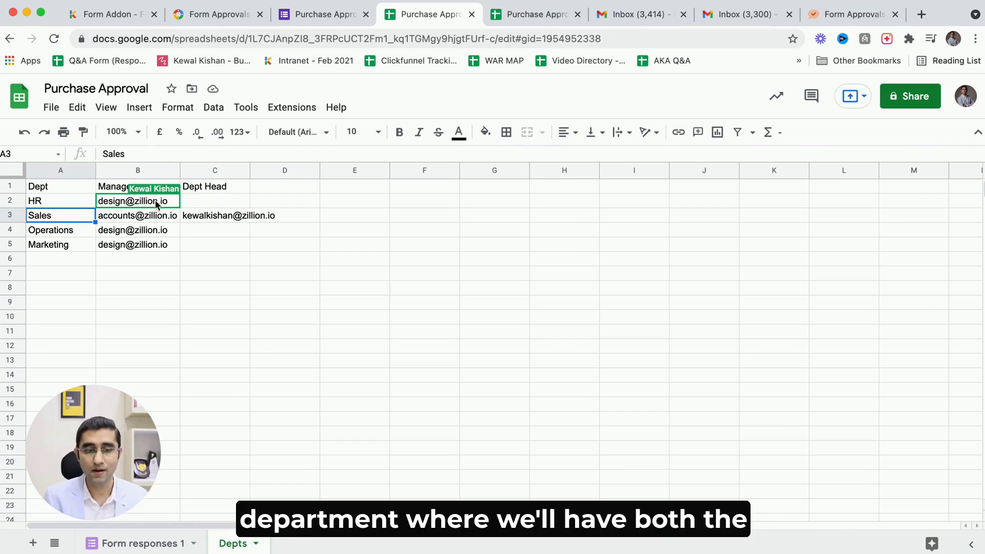
pyautogui.click(129, 220)
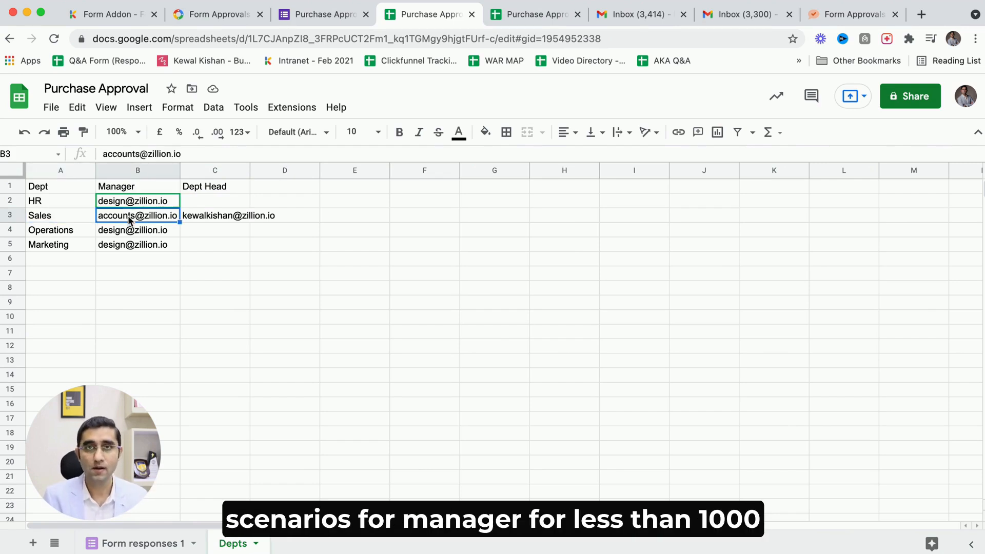
pyautogui.click(215, 220)
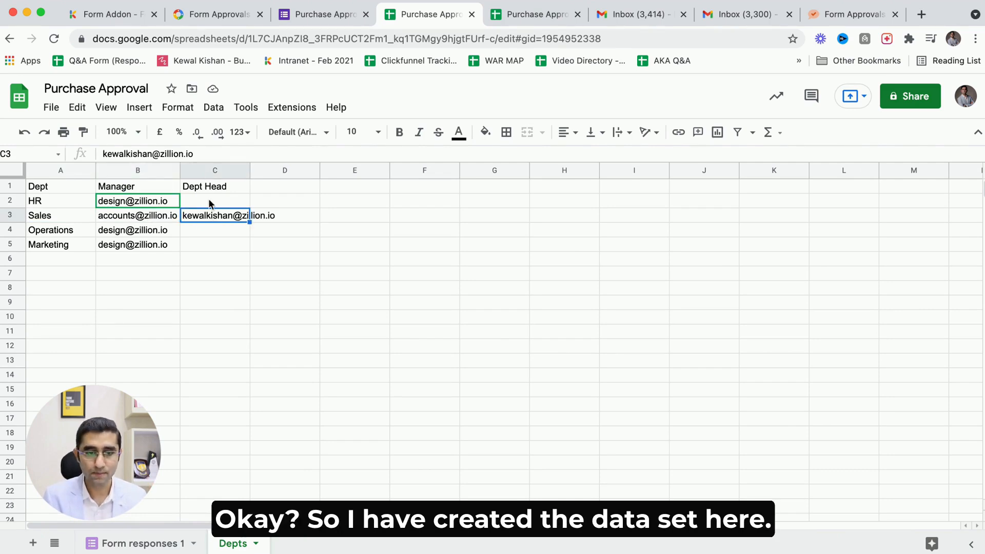
pyautogui.click(317, 17)
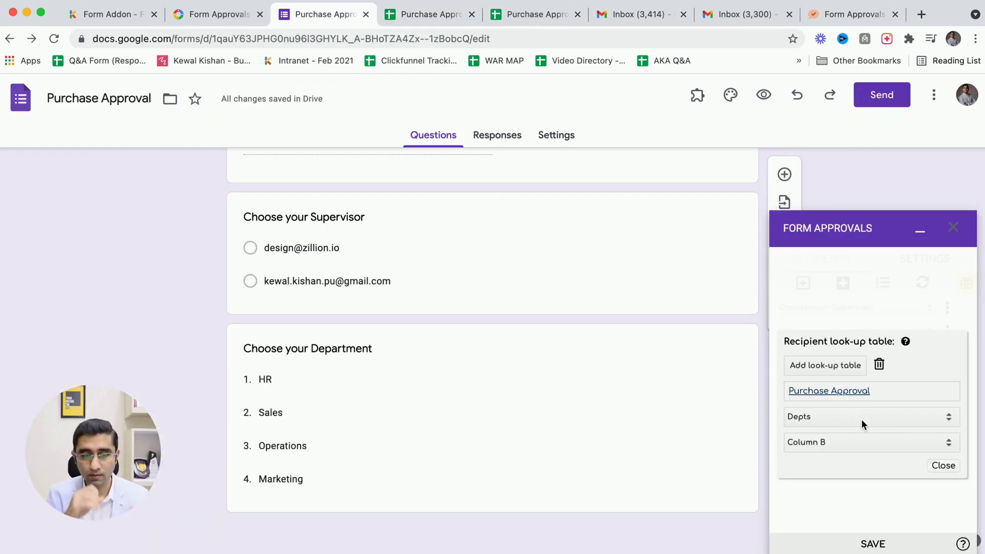
# Reopen the department recipient's look-up table and select Column B as the column containing recipients.
pyautogui.click(941, 465)
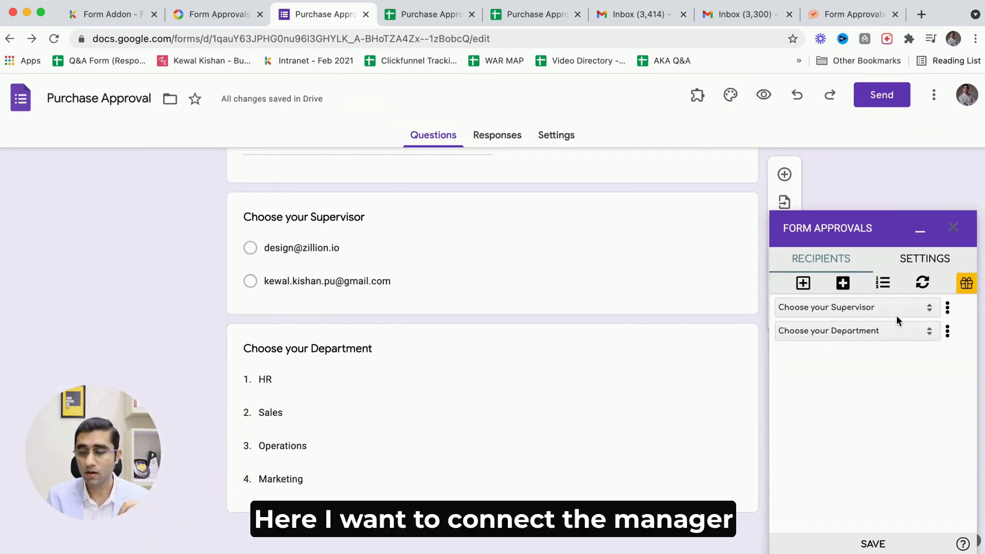
pyautogui.click(947, 331)
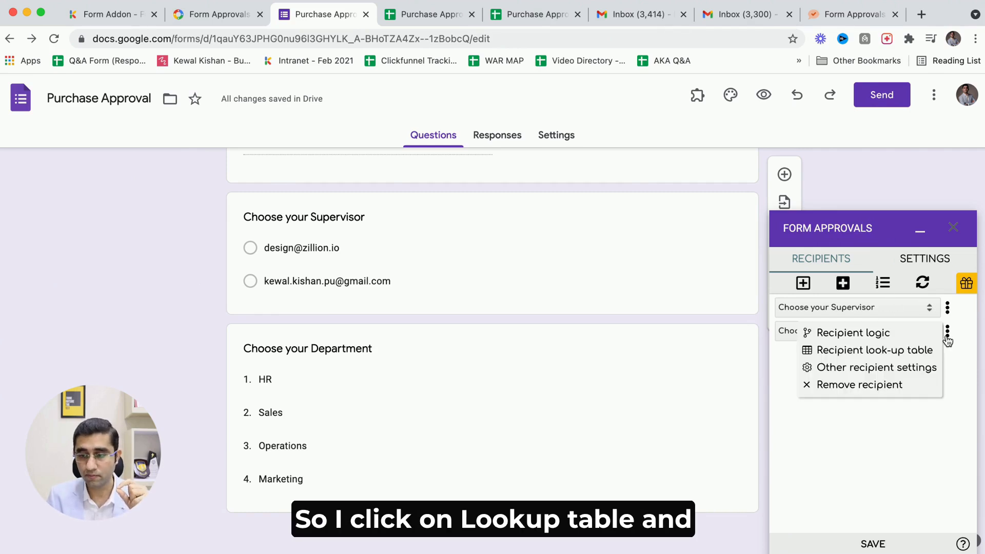
pyautogui.click(880, 350)
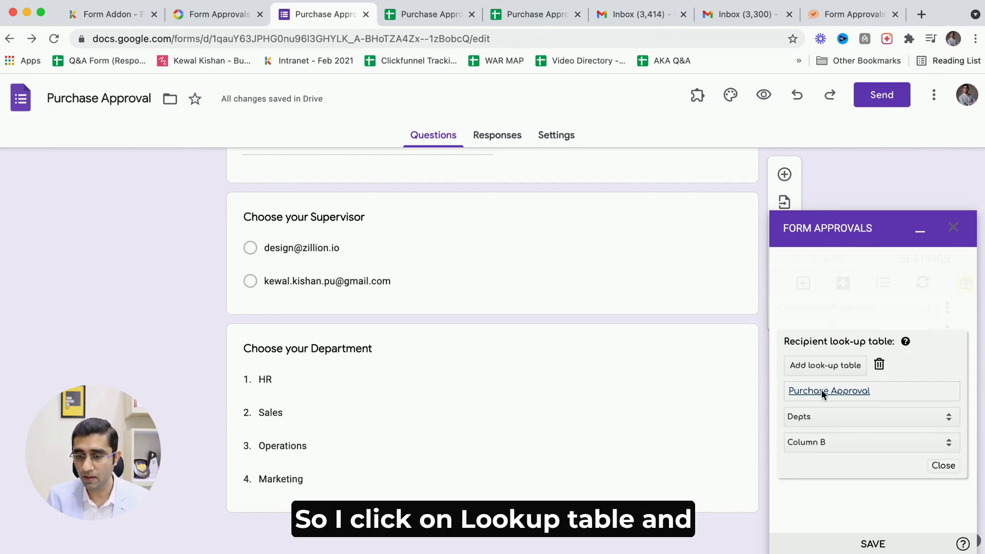
pyautogui.click(804, 418)
pyautogui.click(824, 417)
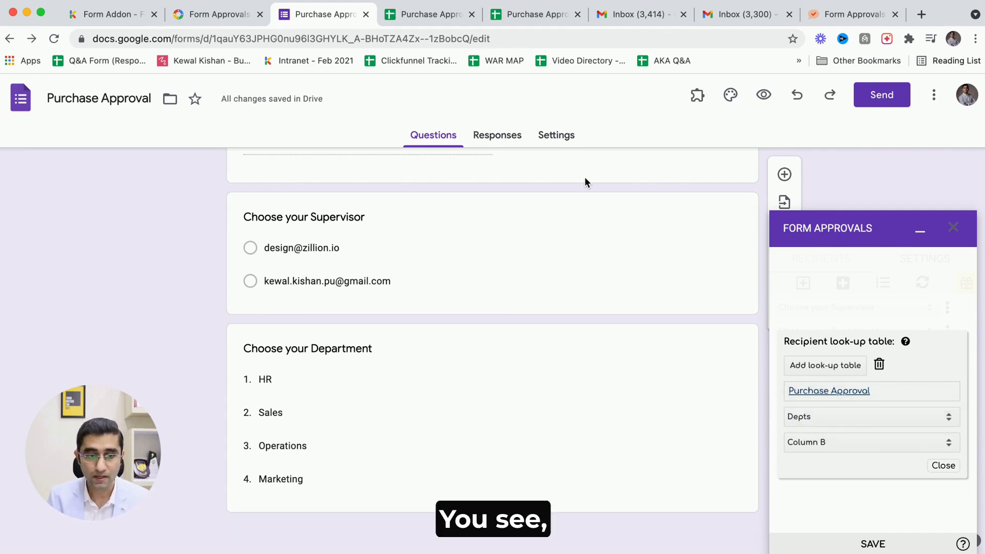
pyautogui.click(430, 14)
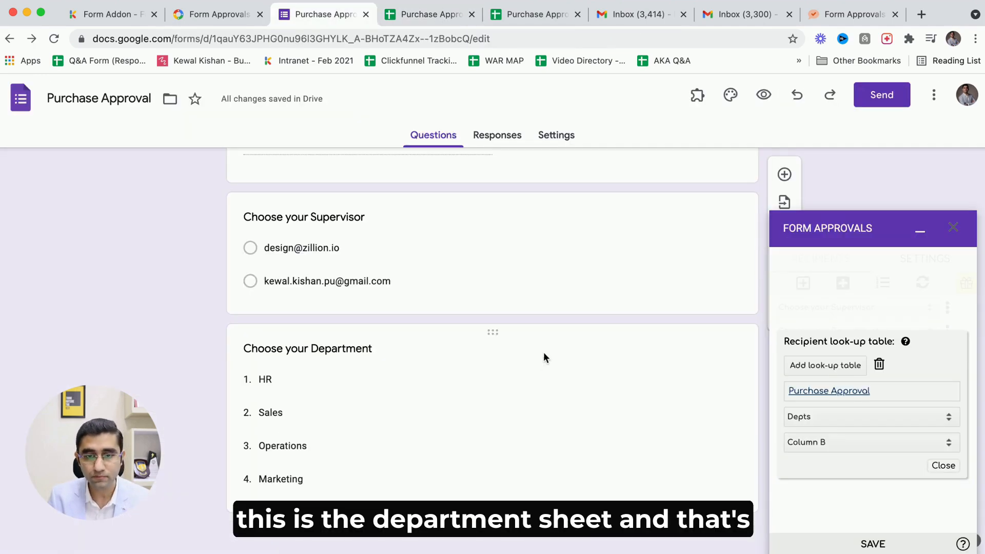
pyautogui.click(817, 443)
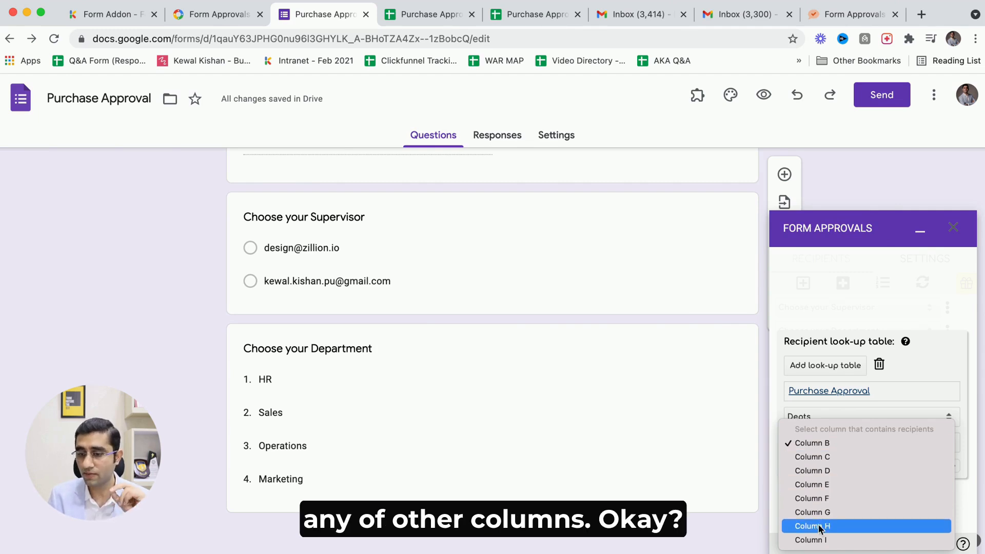
pyautogui.click(803, 445)
# Check how the Depts sheet maps each department in column A to a manager email in column B.
pyautogui.hotkey('ctrl', 'Tab')
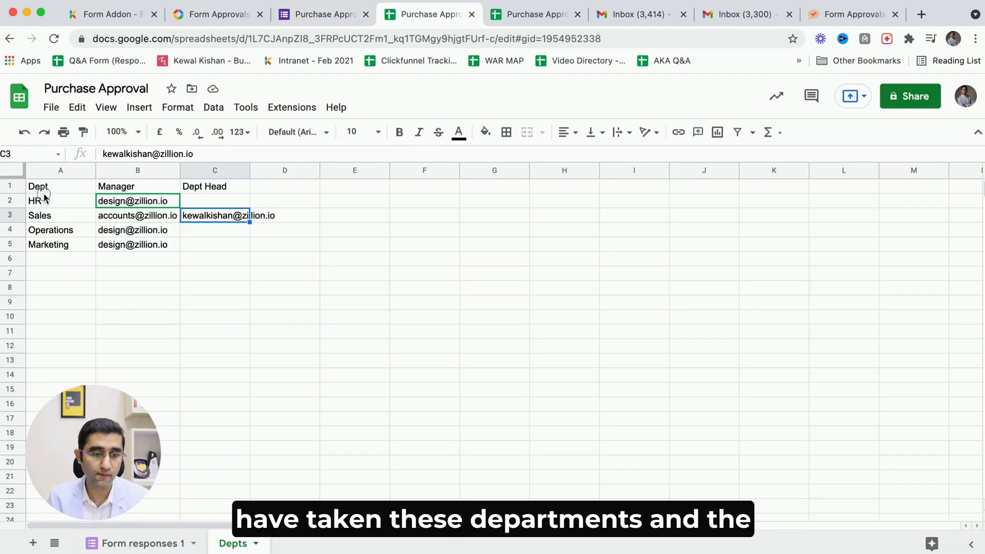
pyautogui.moveTo(40, 187); pyautogui.dragTo(39, 246)
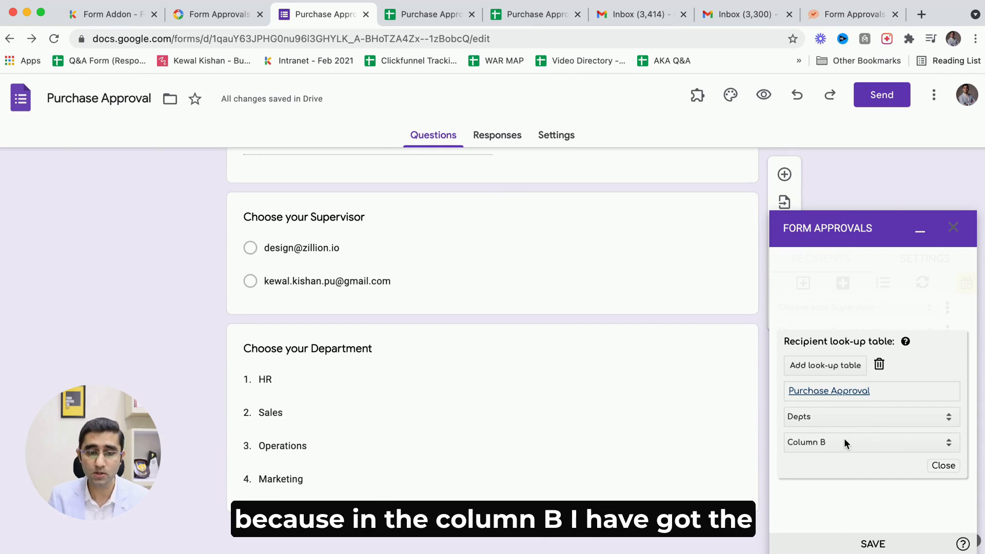
pyautogui.hotkey('ctrl', 'Tab')
pyautogui.moveTo(163, 245); pyautogui.dragTo(138, 201)
pyautogui.hotkey('ctrl', 'shift', 'Tab')
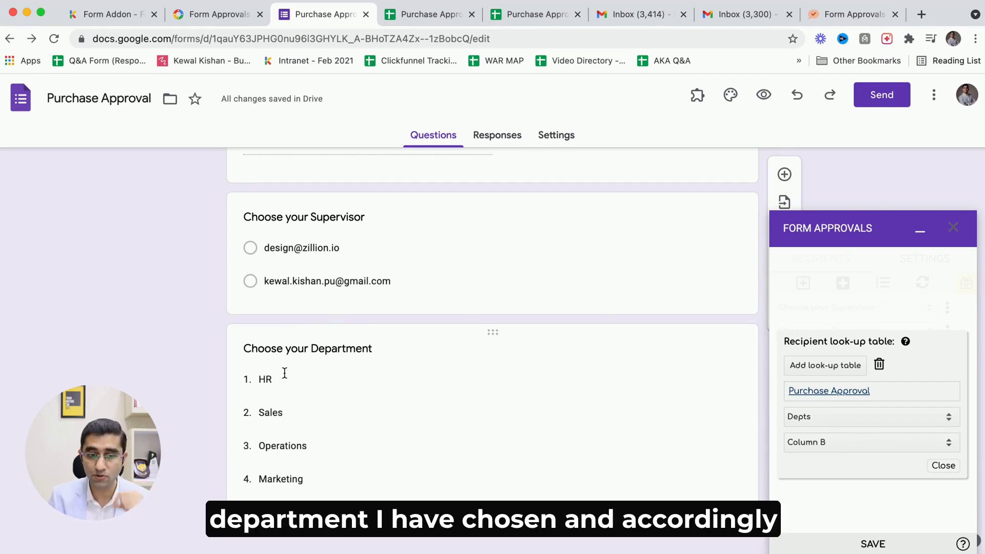
pyautogui.hotkey('ctrl', 'Tab')
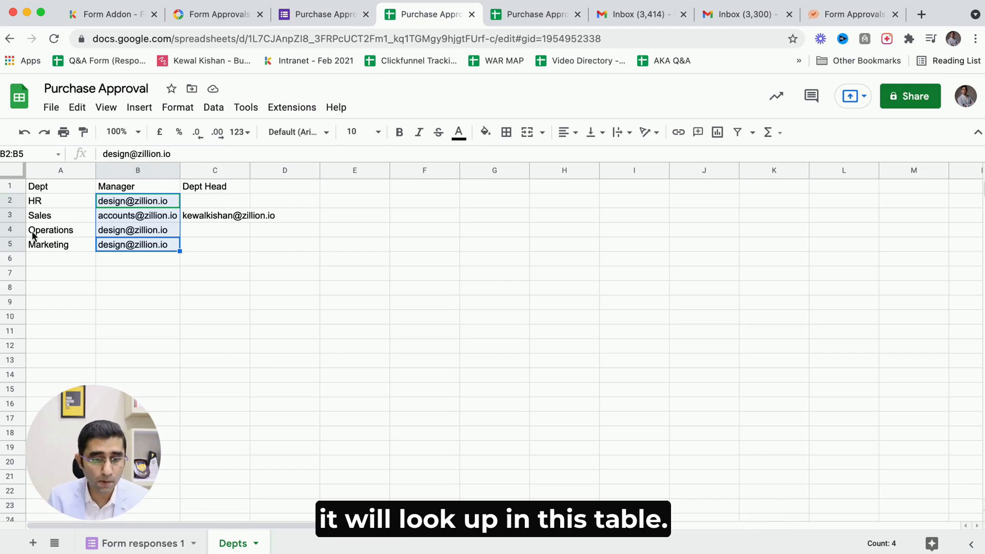
pyautogui.click(79, 215)
pyautogui.click(68, 203)
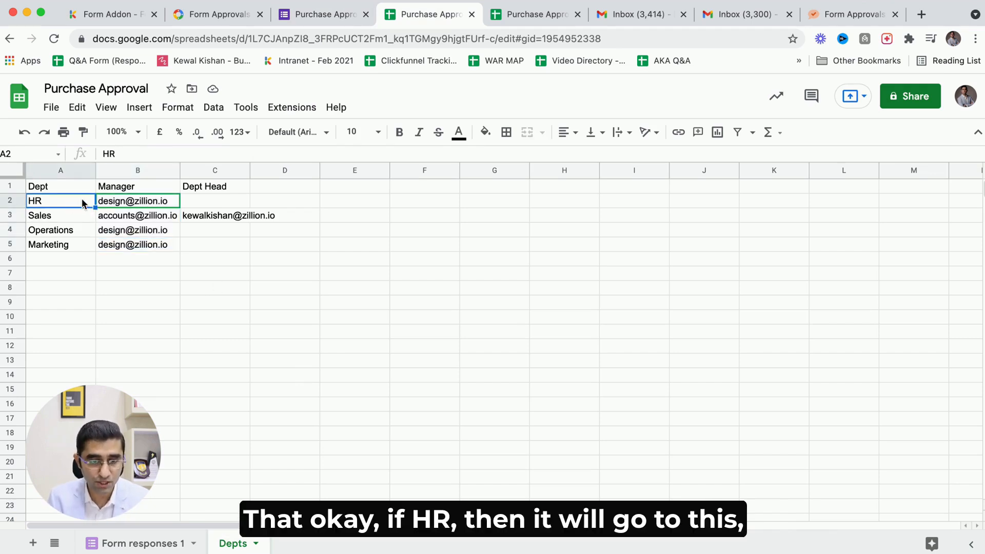
pyautogui.click(130, 201)
pyautogui.click(54, 217)
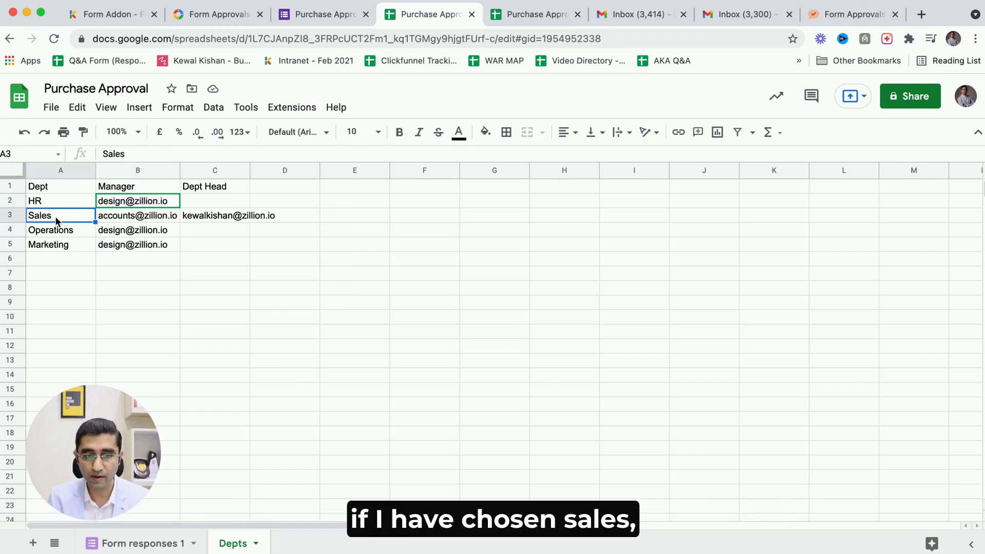
pyautogui.click(115, 215)
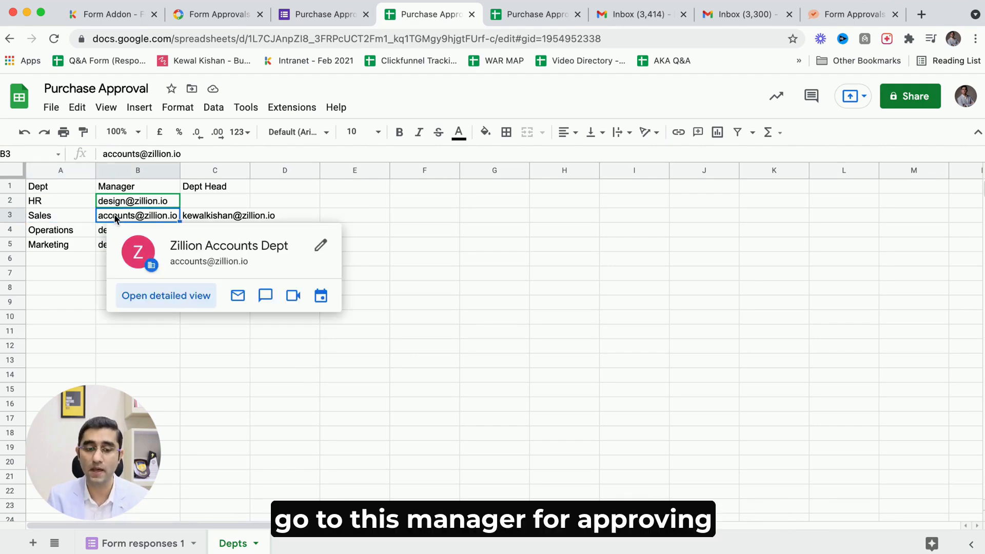
pyautogui.hotkey('ctrl', 'shift', 'Tab')
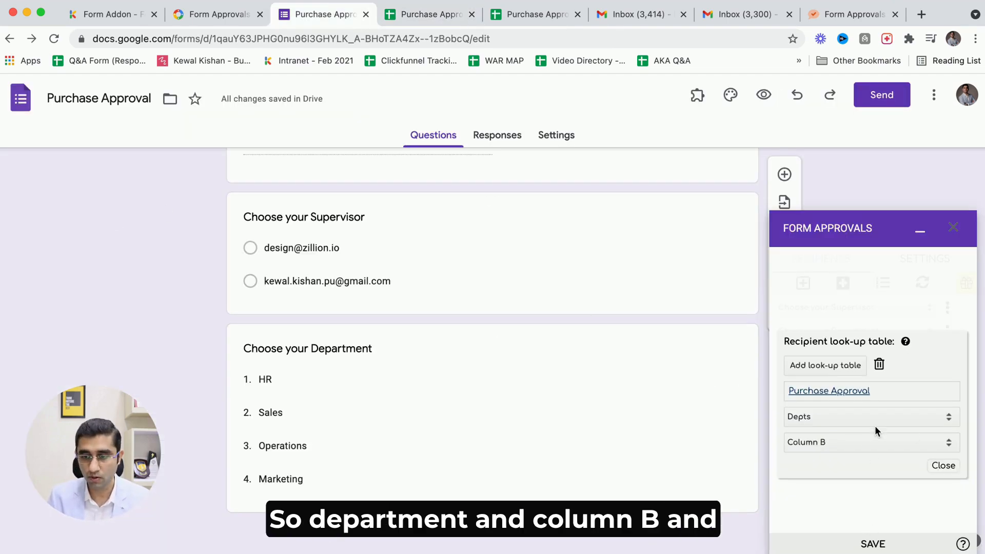
# Save the department recipient's look-up table settings and close the look-up table.
pyautogui.scroll(5, 875, 426)
pyautogui.scroll(-5, 868, 444)
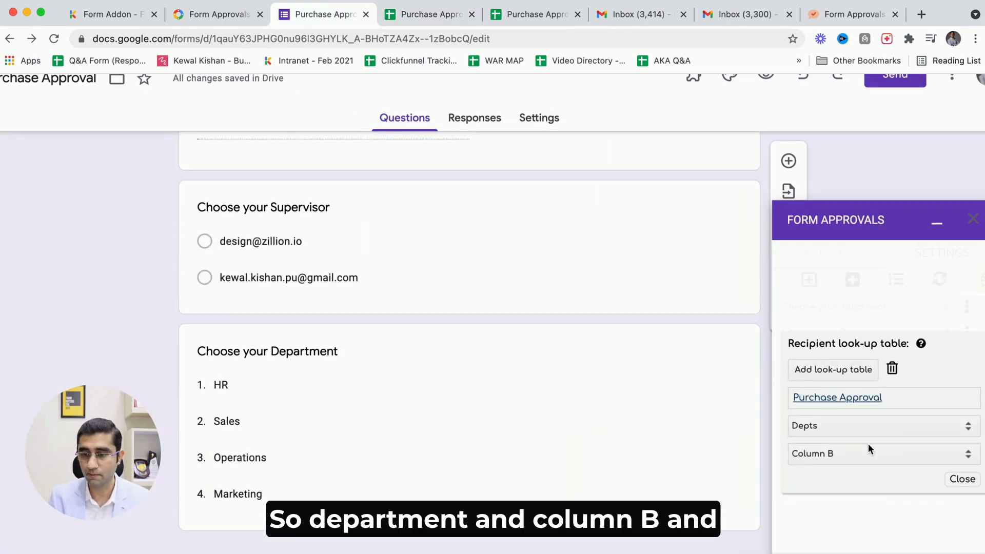
pyautogui.scroll(-2, 877, 476)
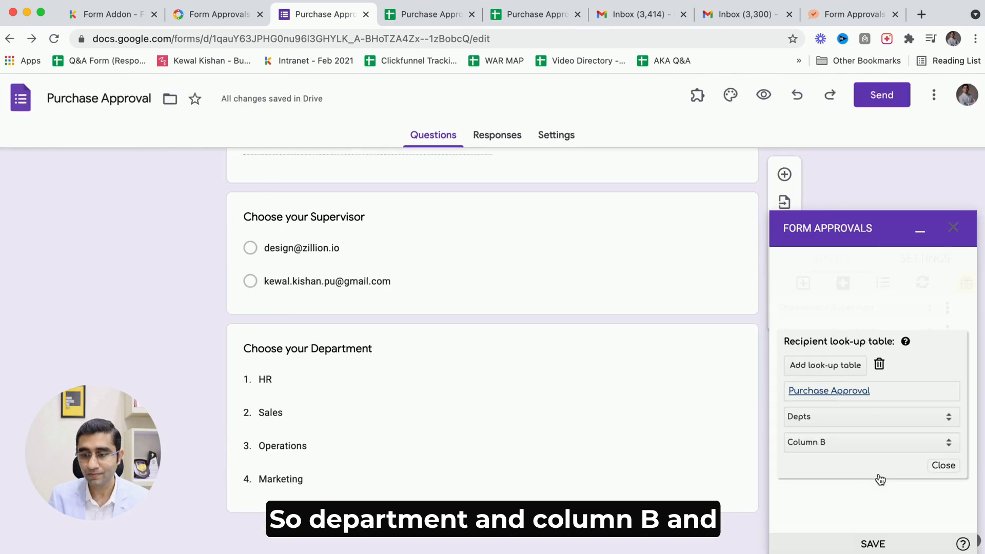
pyautogui.click(880, 542)
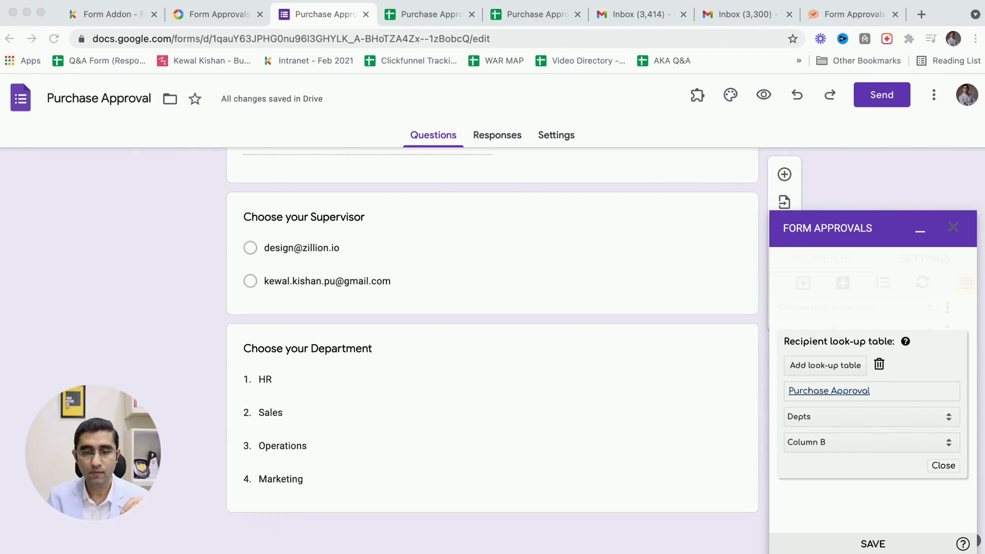
pyautogui.click(816, 500)
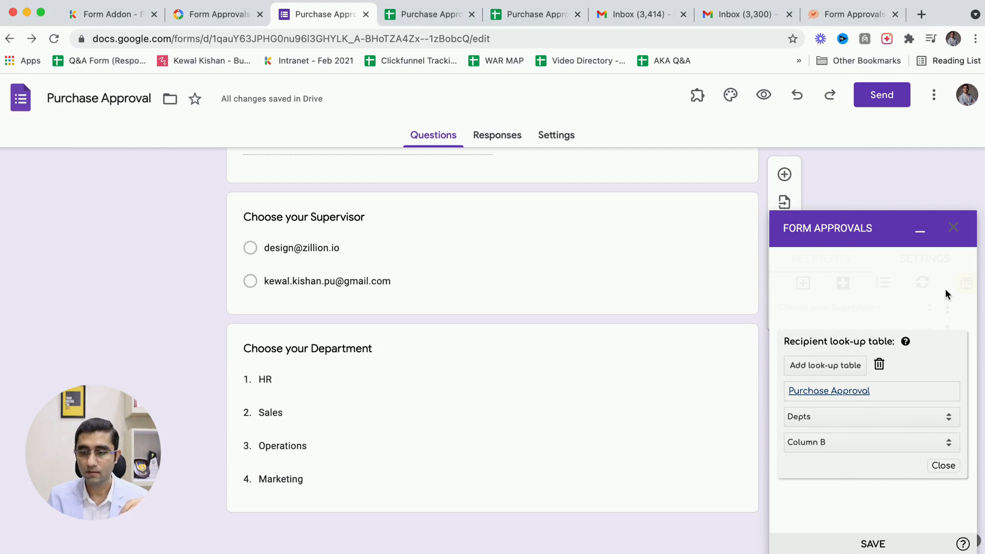
pyautogui.click(943, 466)
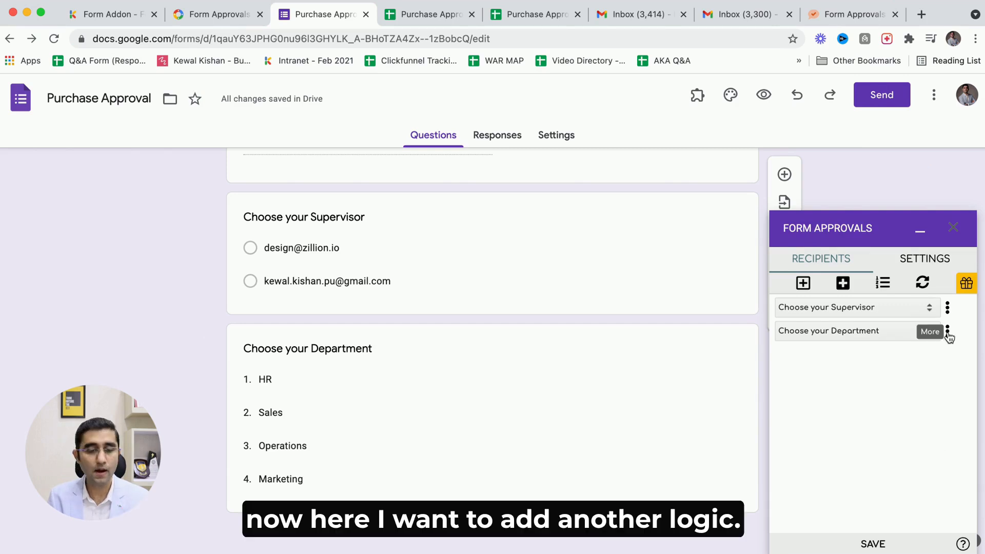
# Turn on the recipients' receiving order, with the supervisor first and the department recipient second.
pyautogui.scroll(4, 576, 421)
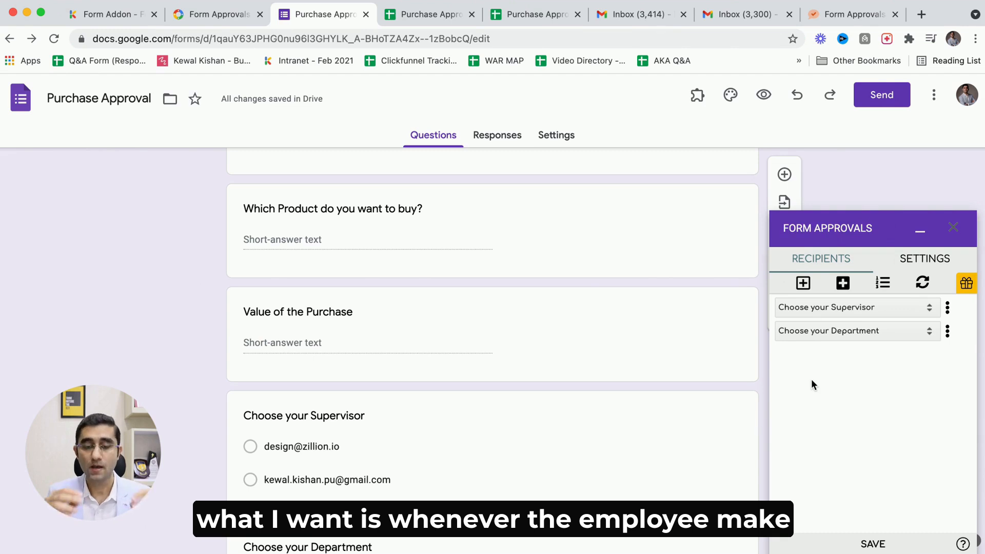
pyautogui.scroll(4, 432, 229)
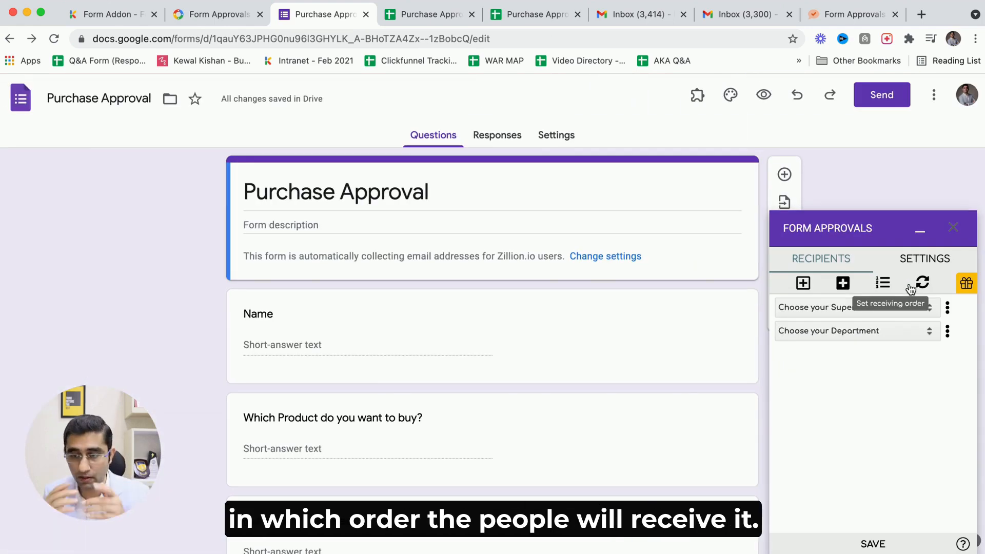
pyautogui.click(883, 283)
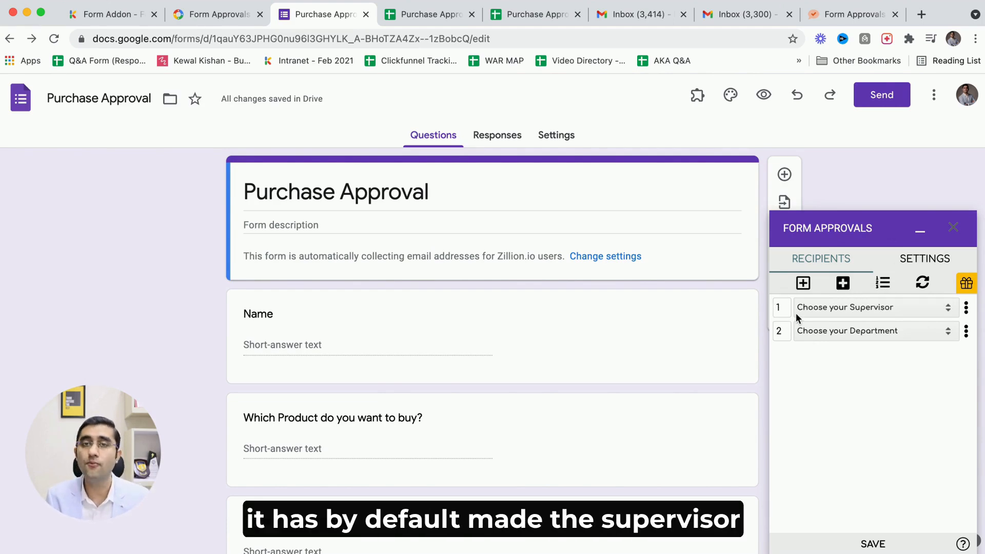
pyautogui.click(838, 310)
pyautogui.click(809, 410)
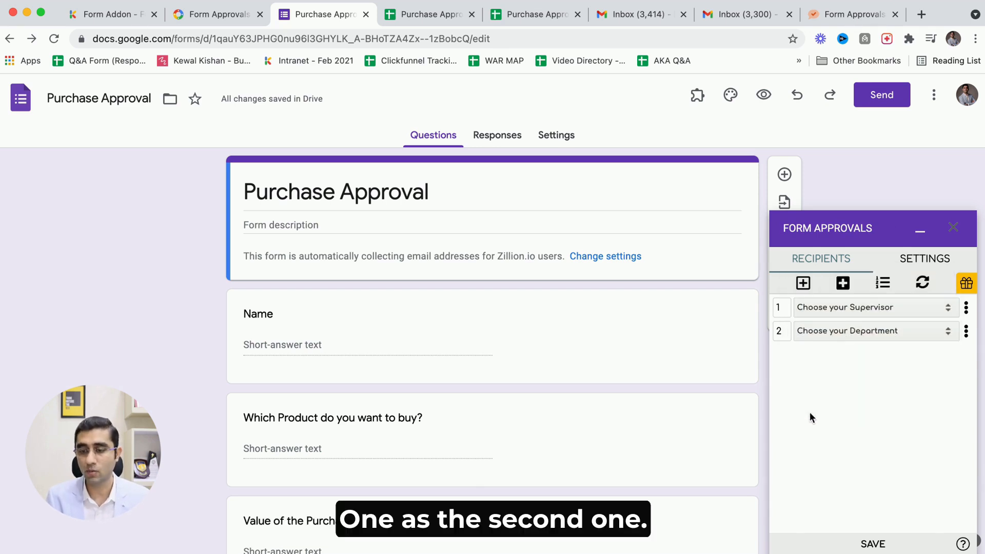
pyautogui.click(966, 308)
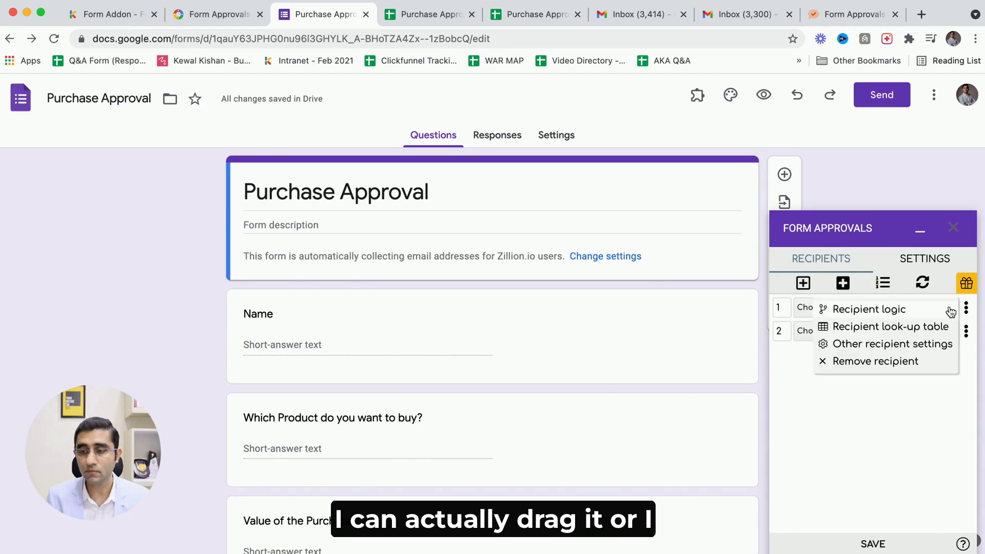
pyautogui.click(782, 314)
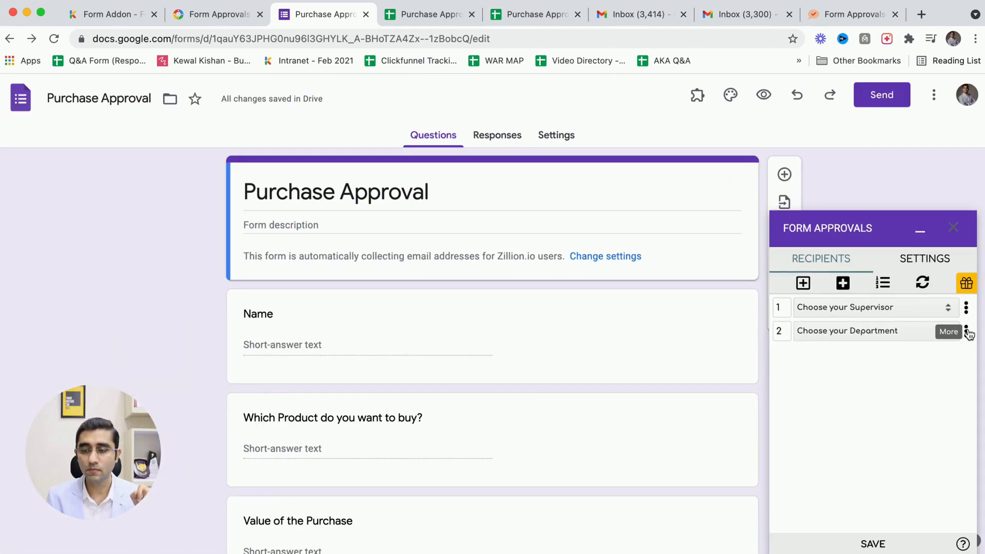
# Add recipient logic to the department recipient: route if any condition matches, Value of the Purchase is less than 1000.
pyautogui.click(966, 332)
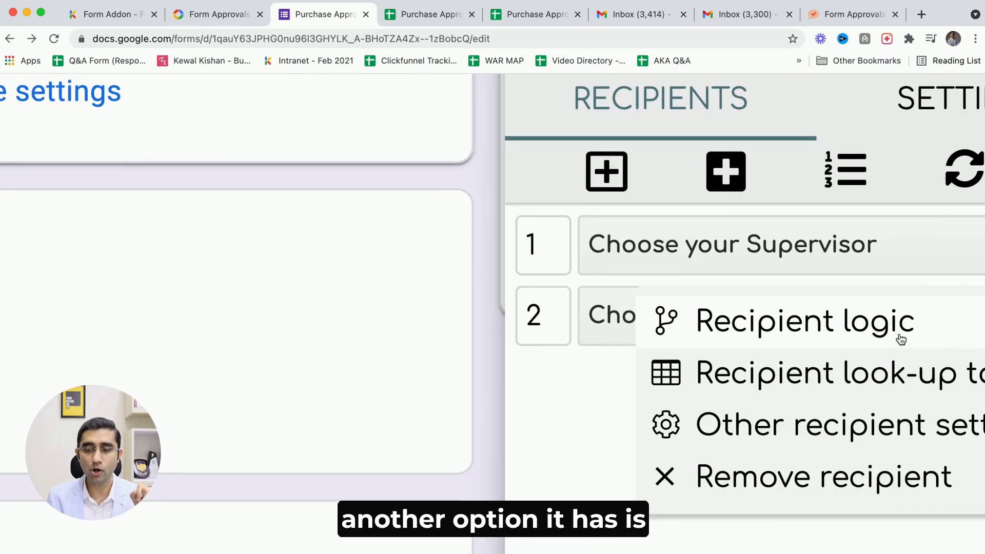
pyautogui.click(841, 331)
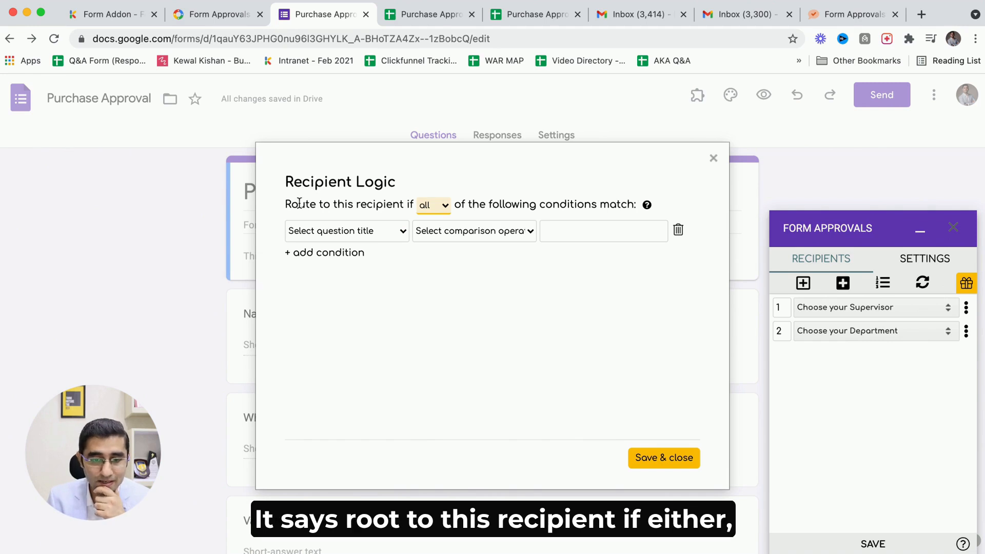
pyautogui.click(425, 206)
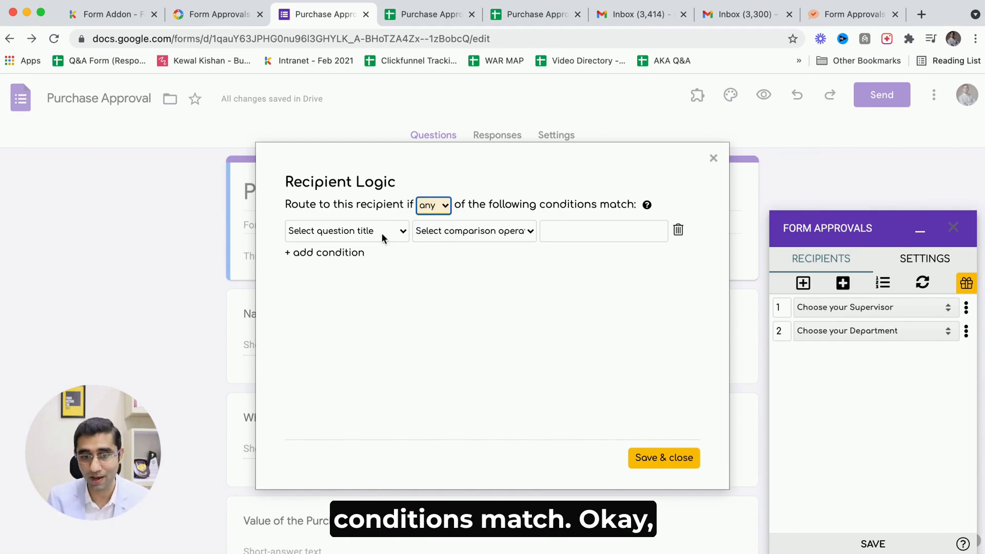
pyautogui.click(324, 233)
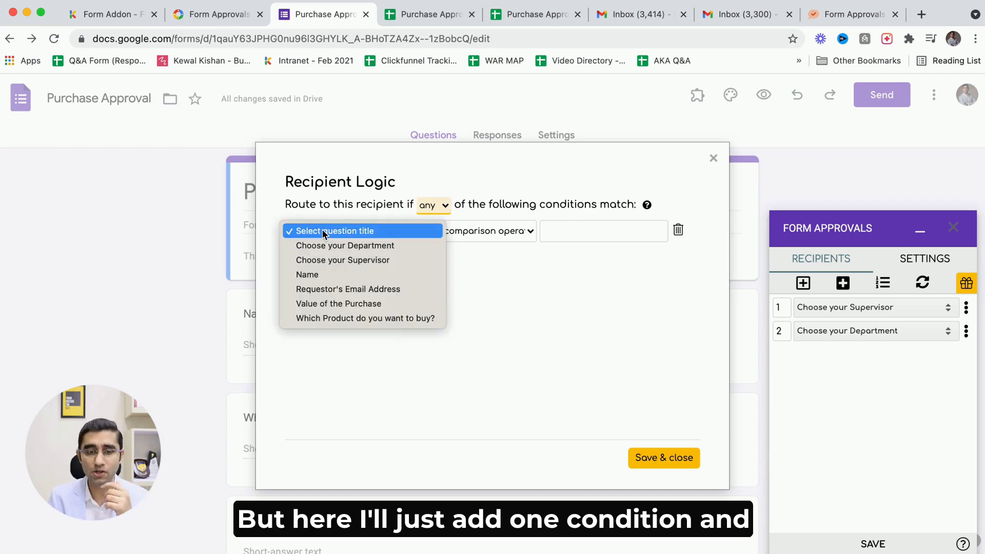
pyautogui.click(334, 306)
pyautogui.click(471, 235)
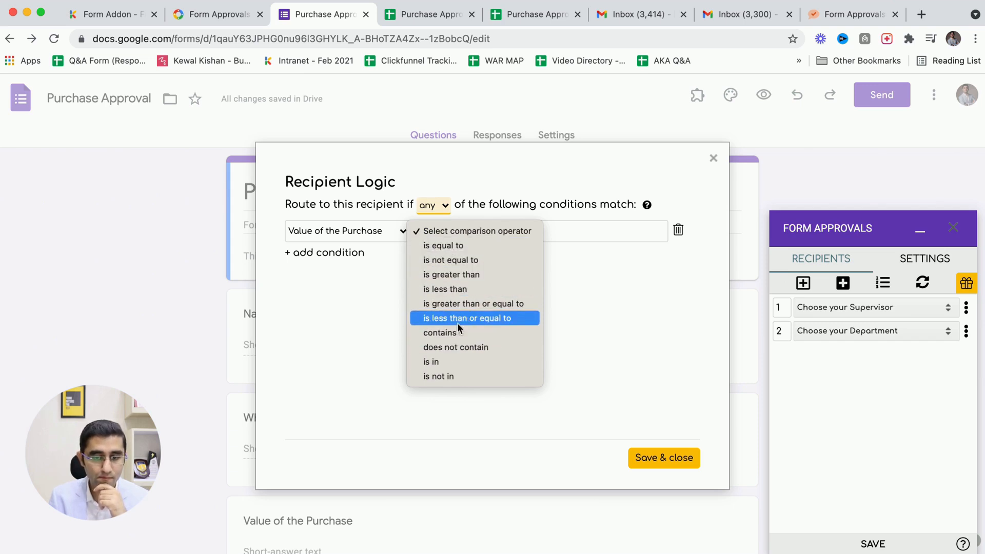
pyautogui.click(454, 291)
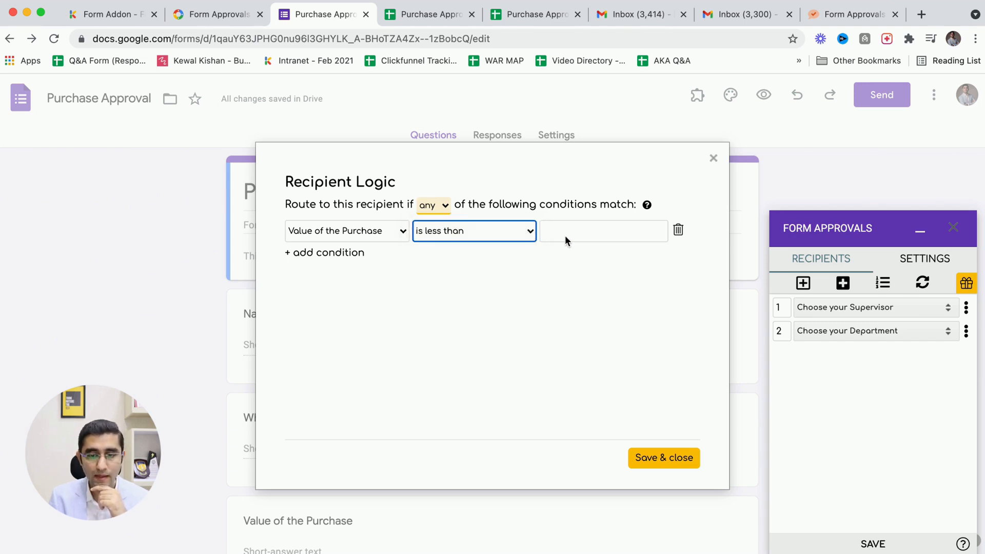
pyautogui.click(582, 231)
pyautogui.write('1000')
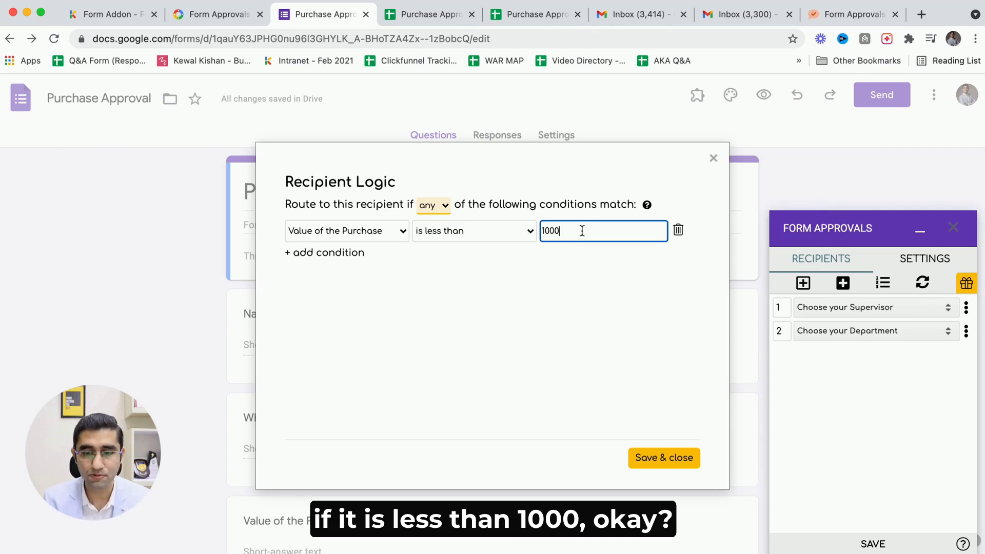
pyautogui.click(564, 314)
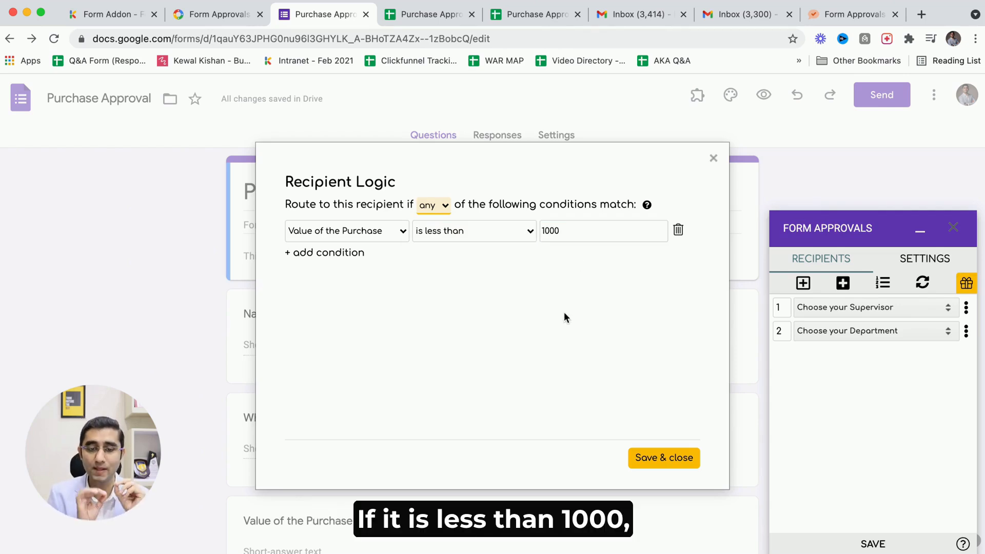
pyautogui.click(656, 458)
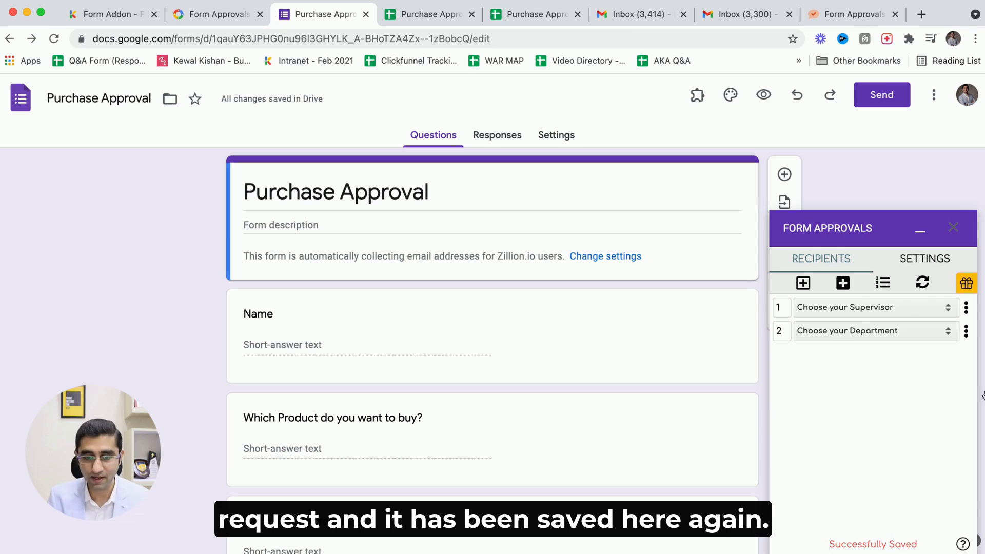
# Add a third question-based recipient using the Choose your Department question.
pyautogui.click(842, 283)
pyautogui.click(831, 355)
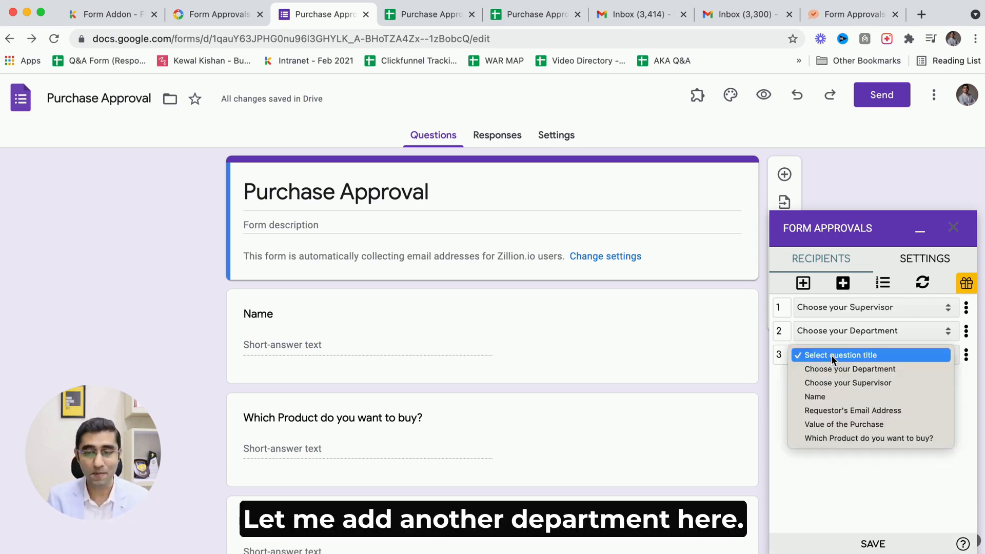
pyautogui.click(836, 369)
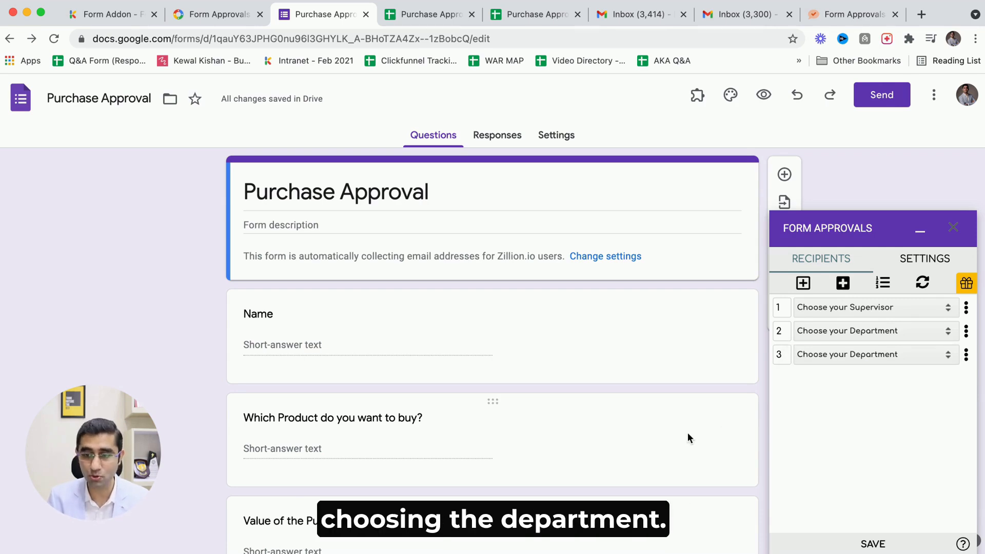
pyautogui.scroll(-4, 672, 442)
pyautogui.scroll(-3, 512, 374)
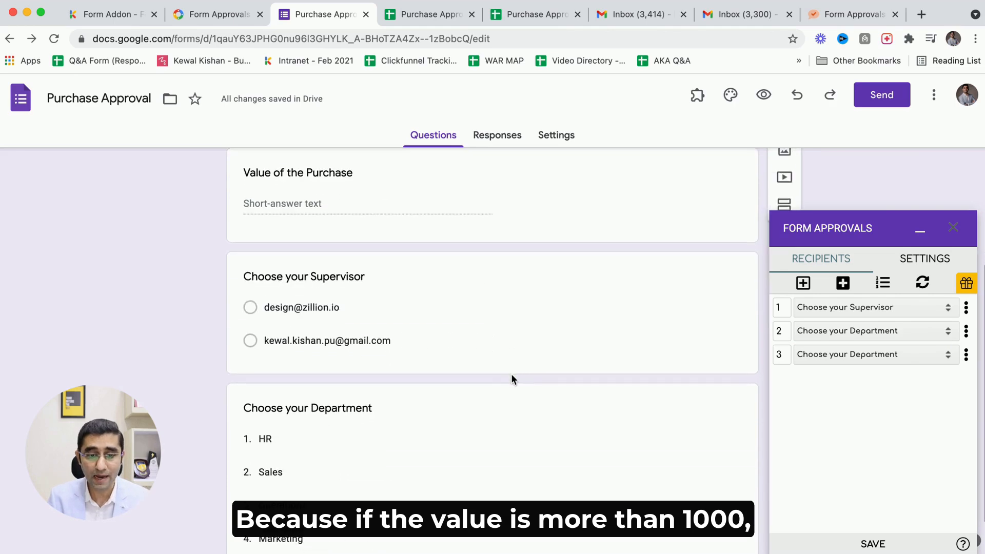
pyautogui.scroll(-1, 330, 358)
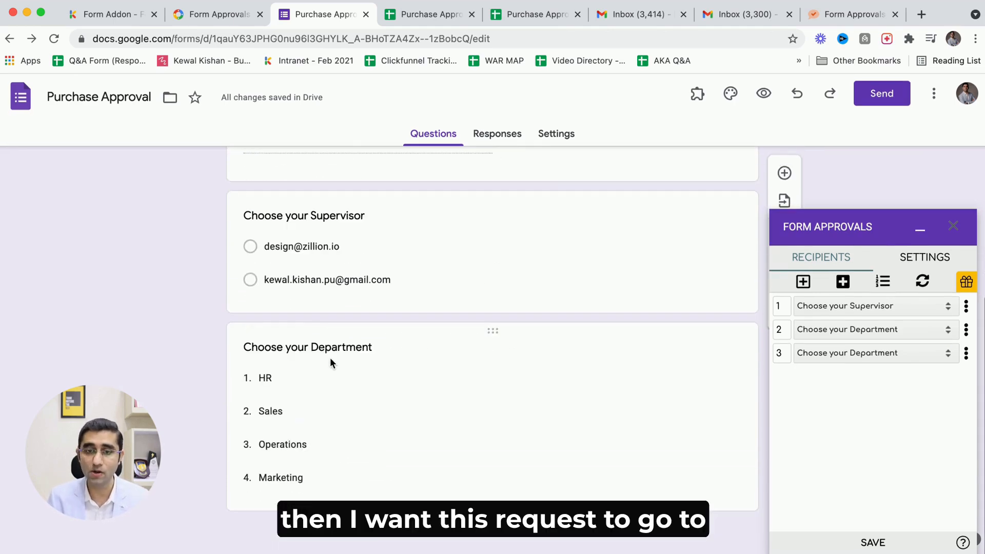
pyautogui.hotkey('ctrl', 'Tab')
pyautogui.moveTo(217, 201); pyautogui.dragTo(212, 264)
pyautogui.hotkey('ctrl', 'shift', 'Tab')
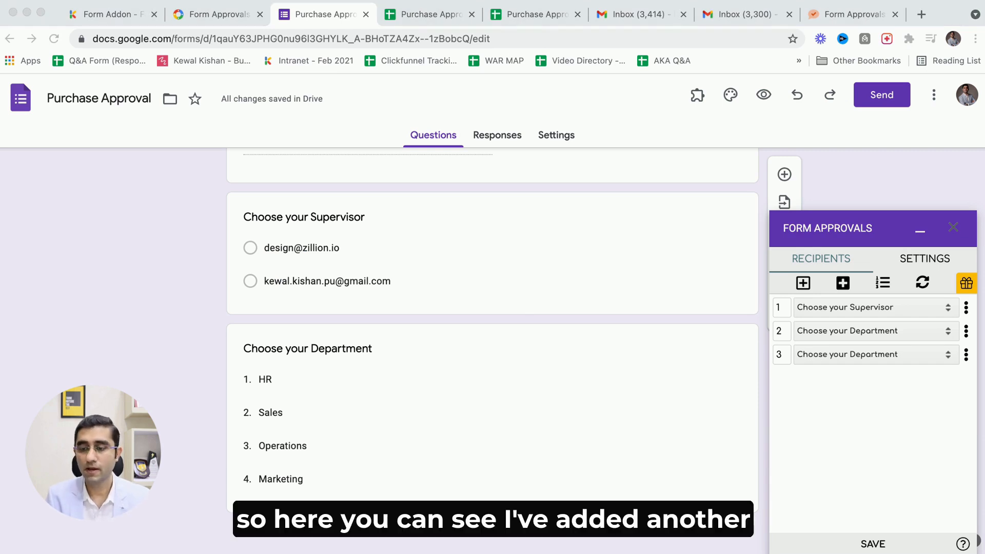
pyautogui.click(885, 425)
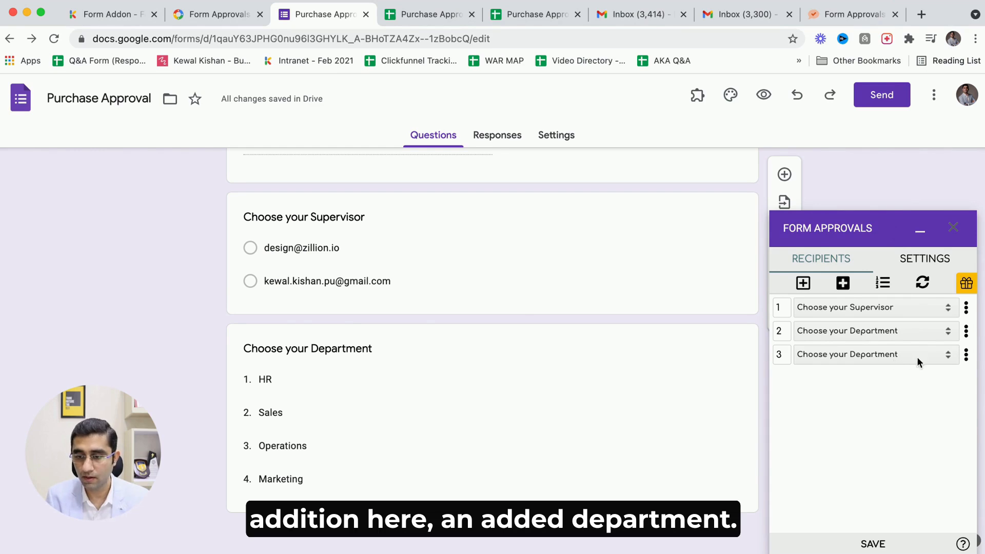
# Add a look-up table to the third recipient using the Purchase Approval Depts sheet with Column C as recipients.
pyautogui.click(966, 355)
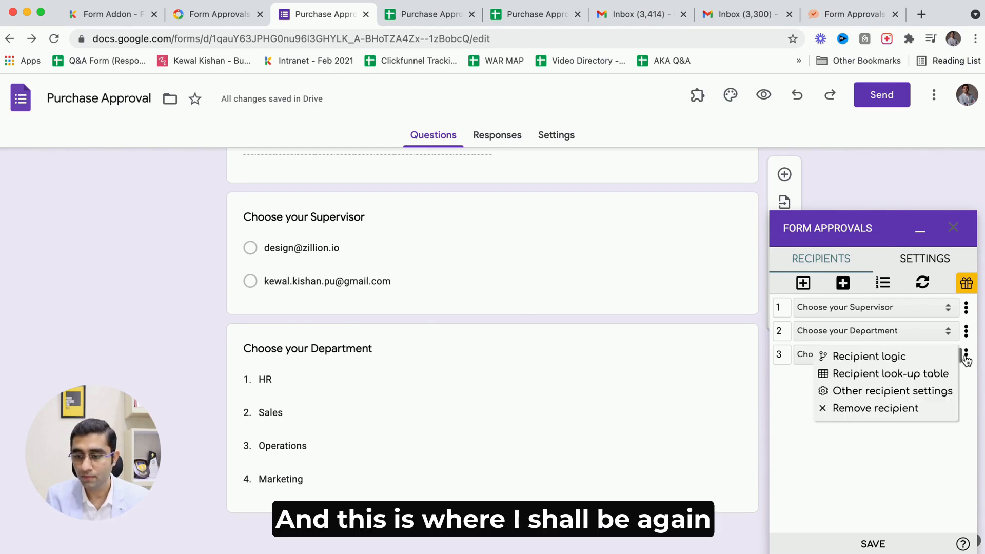
pyautogui.click(900, 374)
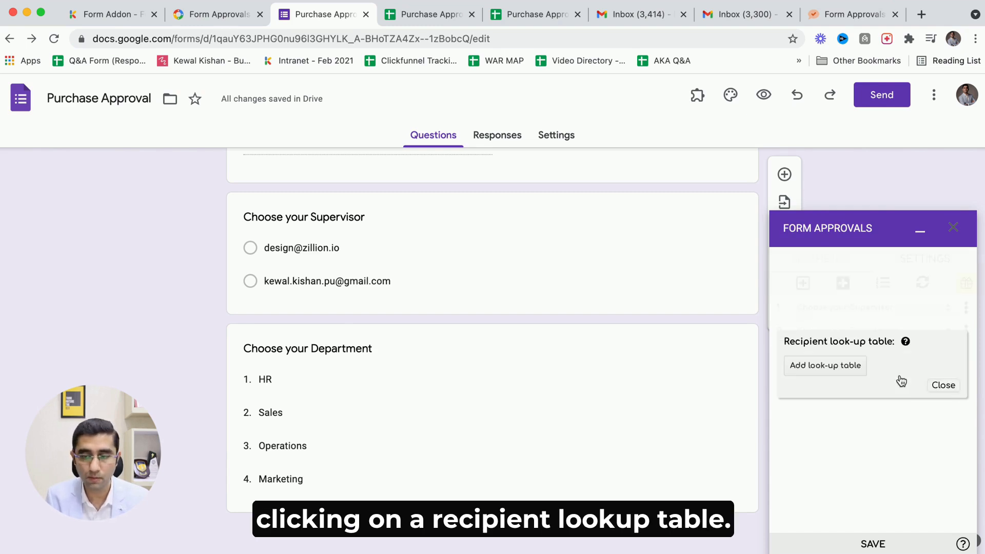
pyautogui.click(814, 364)
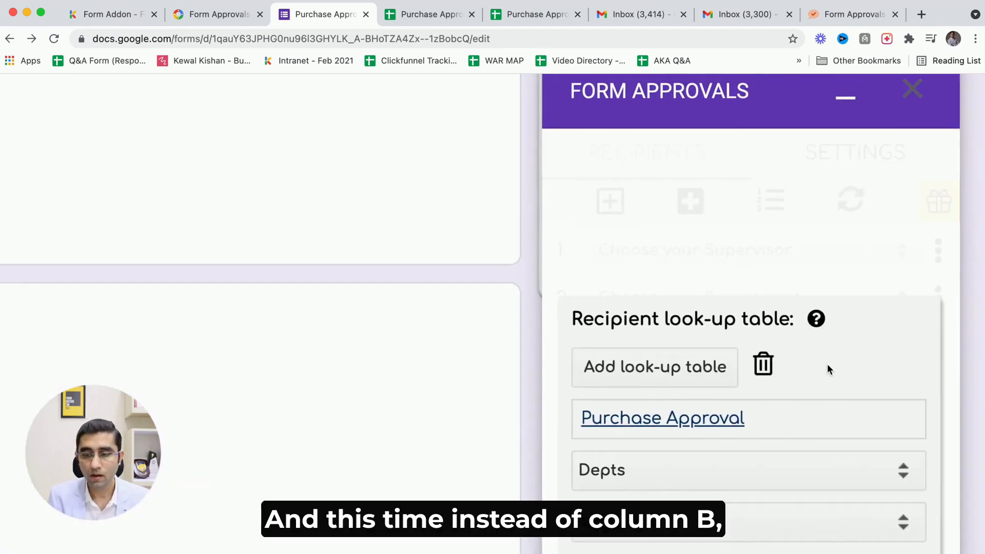
pyautogui.scroll(-4, 827, 365)
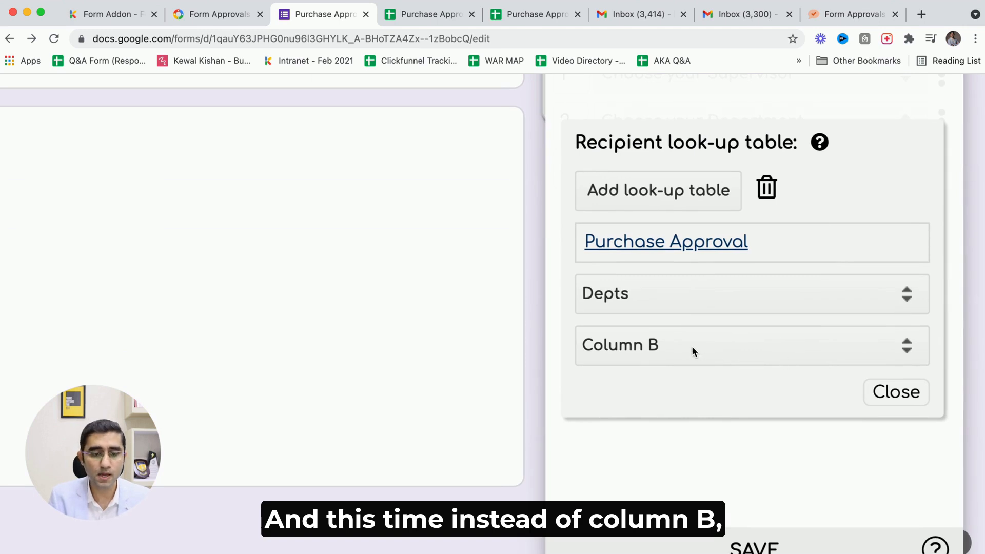
pyautogui.click(677, 346)
pyautogui.click(641, 350)
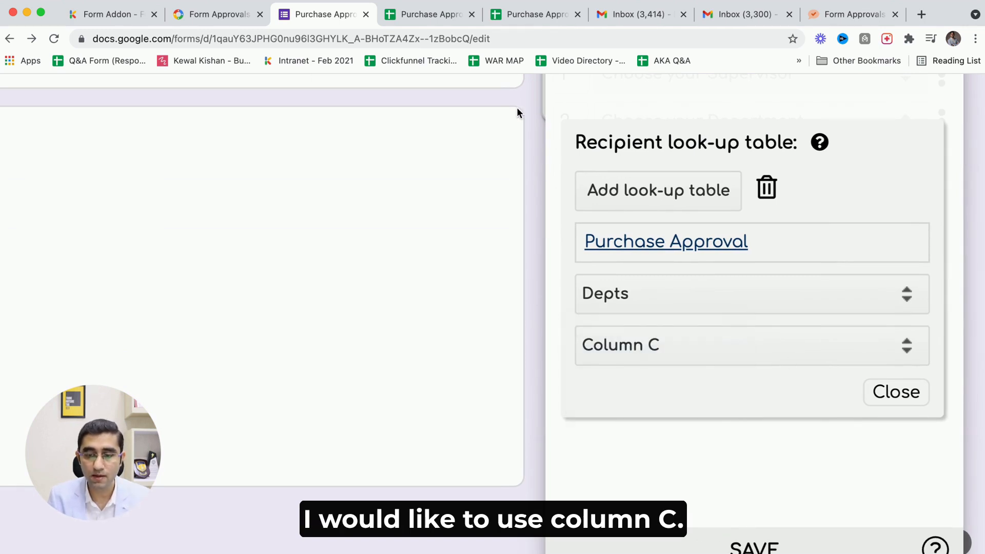
# Check the Dept Head column in the Depts sheet, then save and close the third recipient's look-up table.
pyautogui.click(423, 15)
pyautogui.click(222, 216)
pyautogui.click(207, 205)
pyautogui.moveTo(207, 210); pyautogui.dragTo(204, 242)
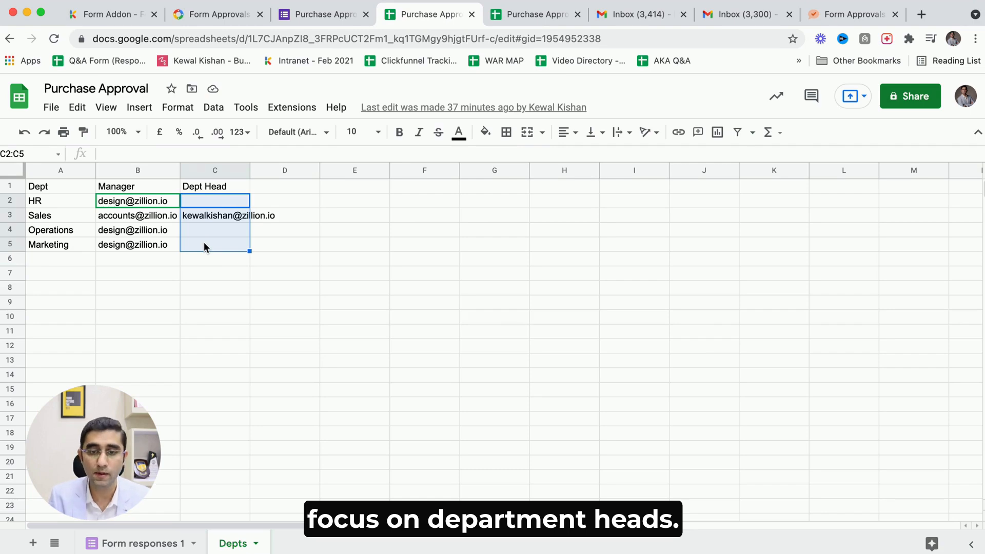
pyautogui.hotkey('ctrl', 'shift', 'Tab')
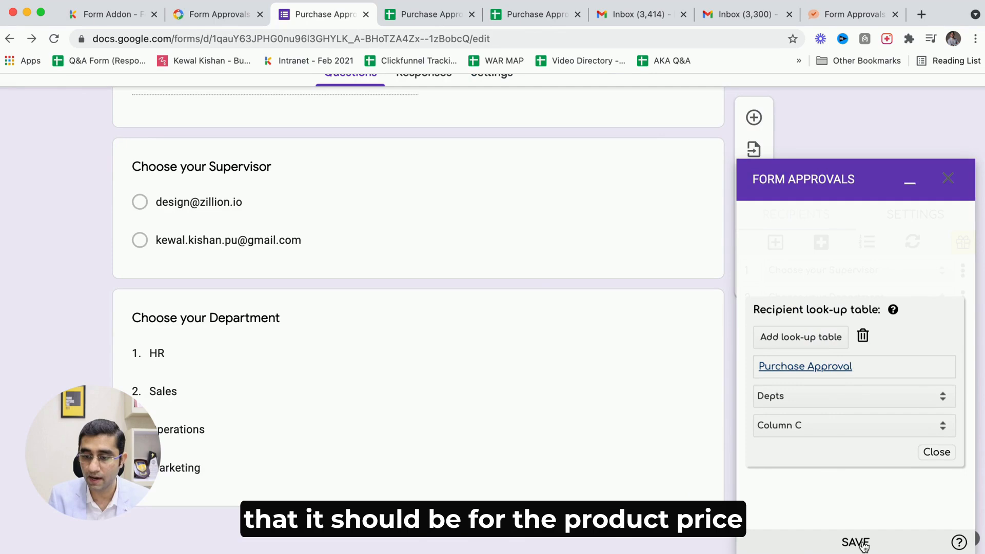
pyautogui.click(864, 545)
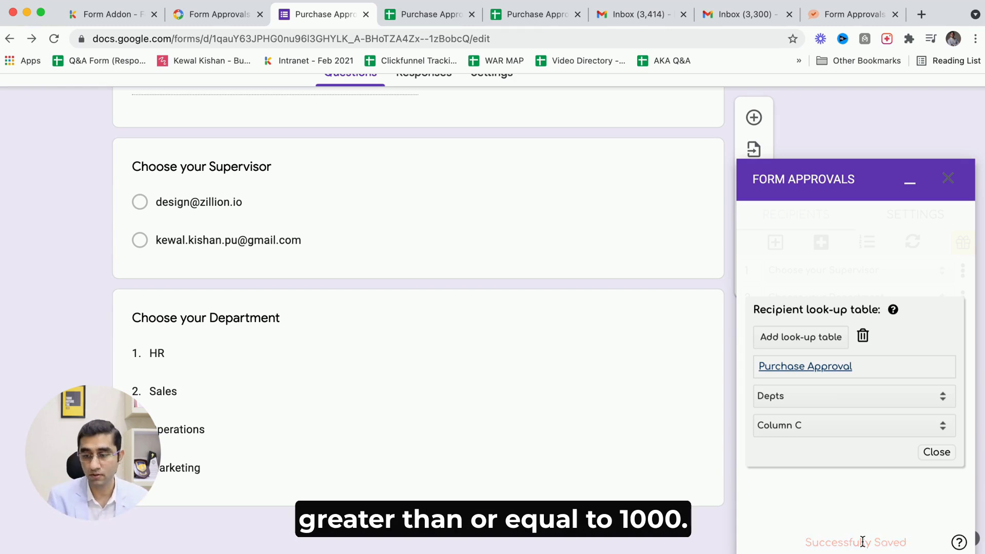
pyautogui.click(936, 452)
# Add recipient logic to the third recipient: route if all conditions match, Value of the Purchase is greater than or equal to 1000.
pyautogui.click(964, 333)
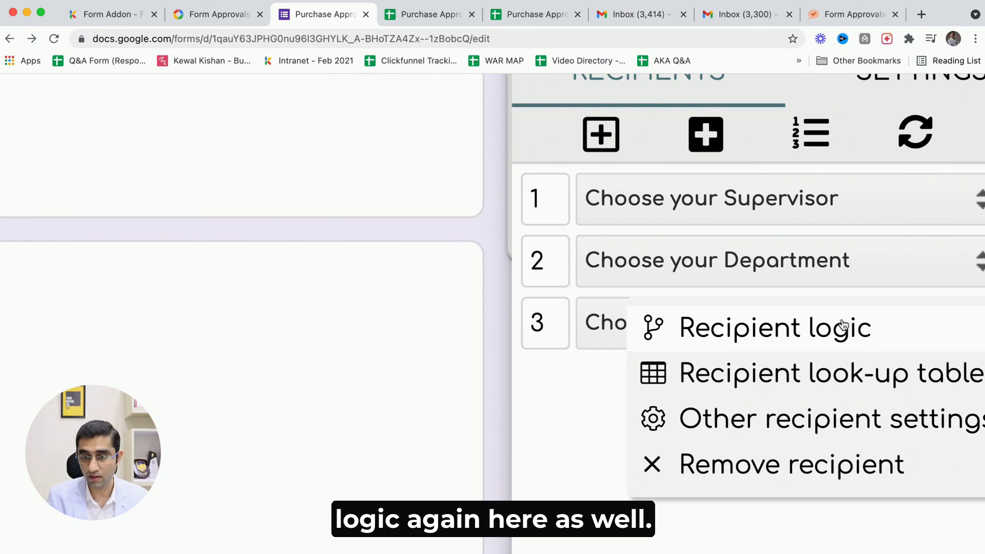
pyautogui.click(567, 394)
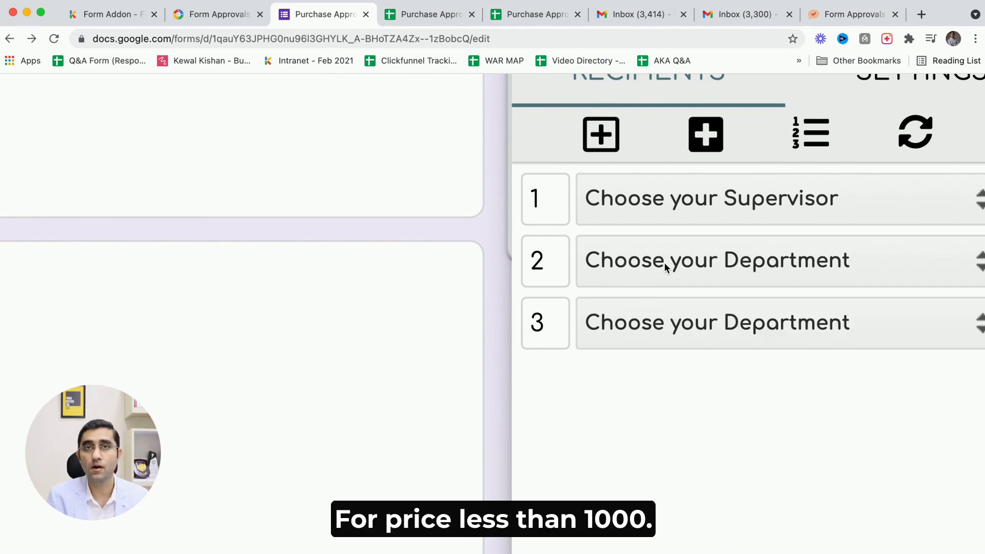
pyautogui.scroll(-5, 664, 263)
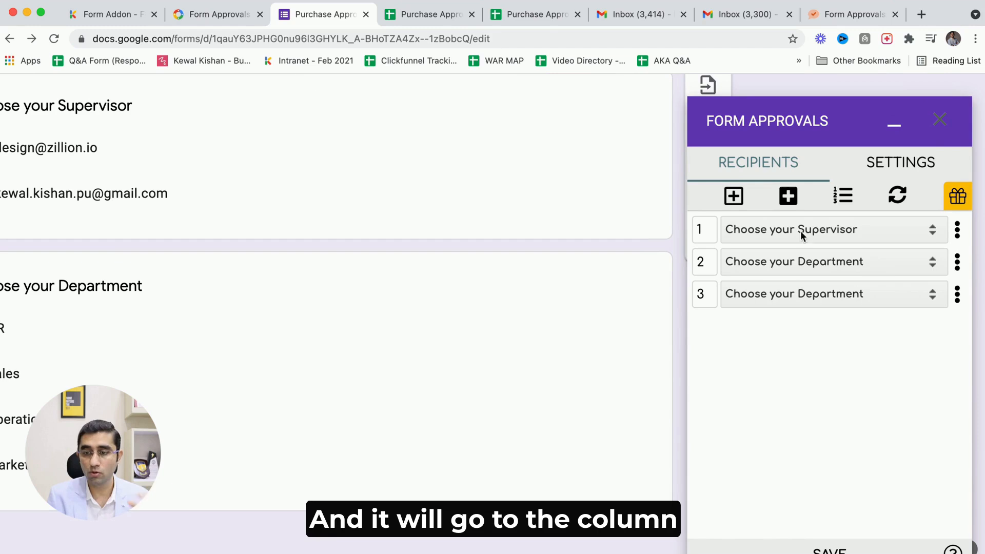
pyautogui.click(957, 296)
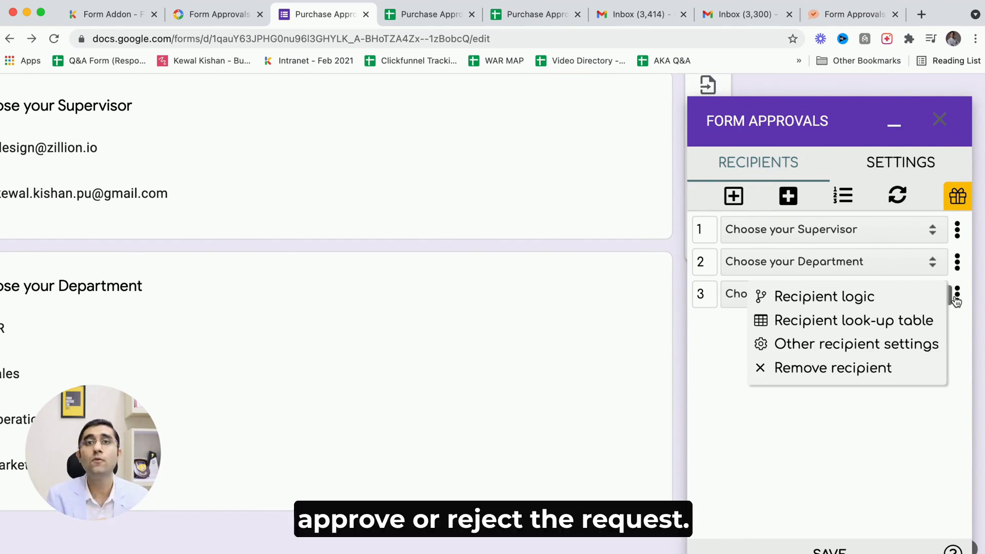
pyautogui.click(884, 297)
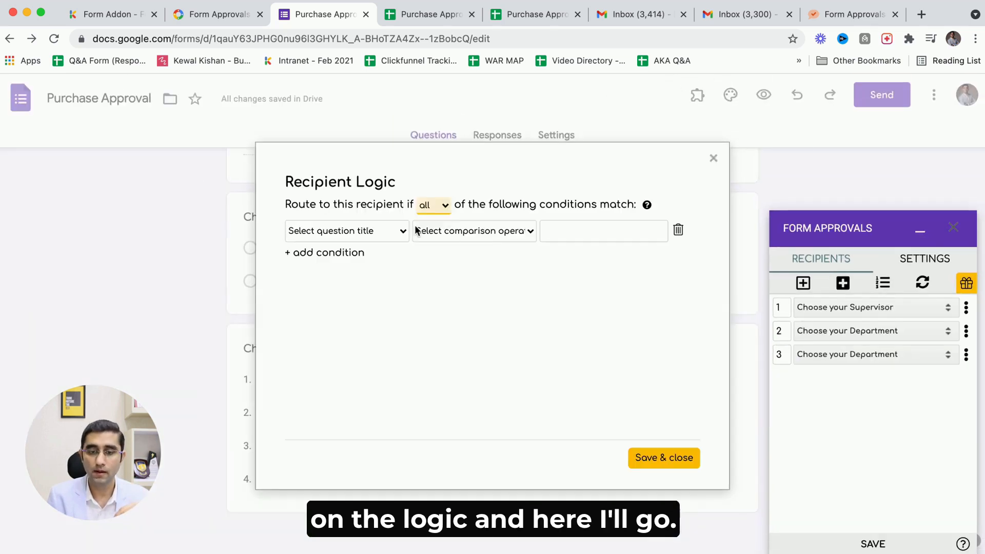
pyautogui.click(385, 230)
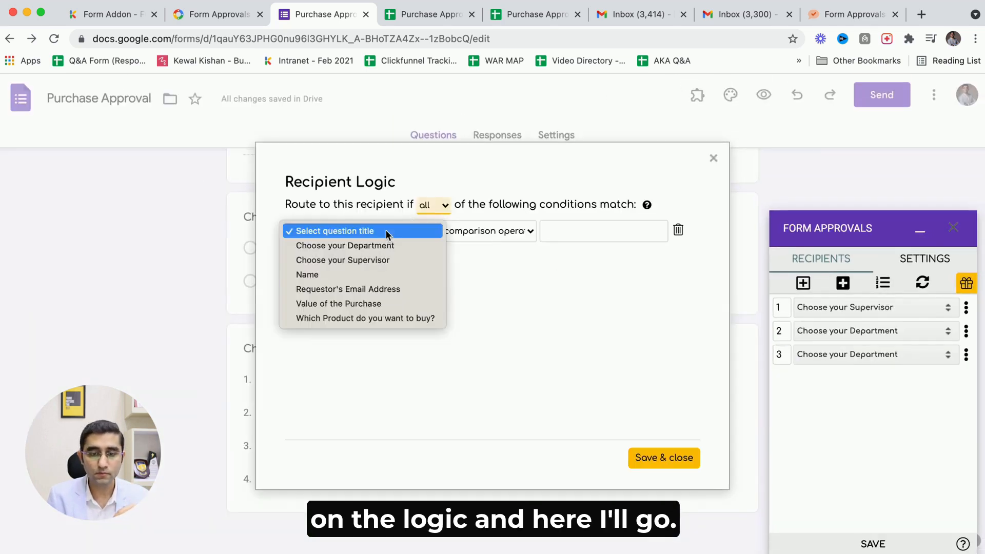
pyautogui.click(371, 304)
pyautogui.click(487, 231)
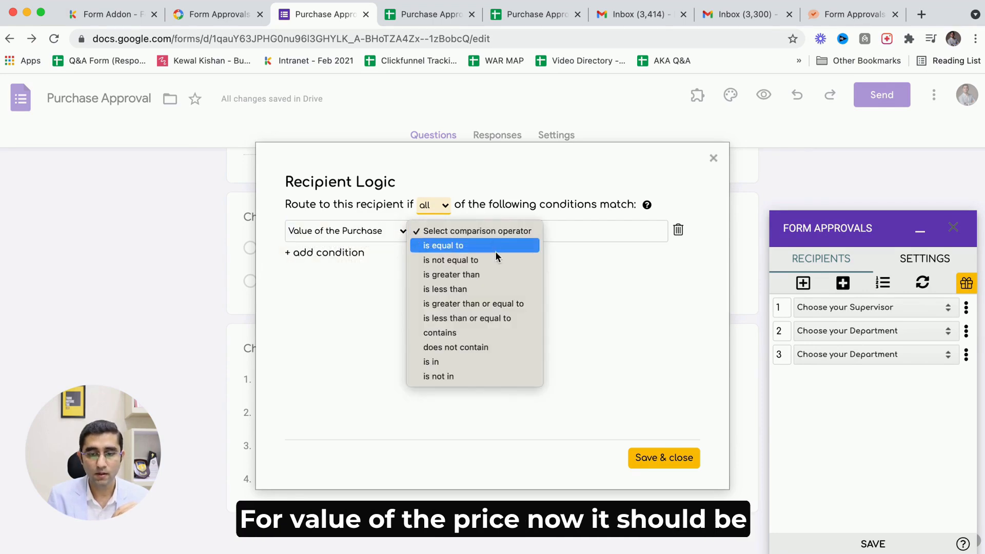
pyautogui.click(494, 305)
pyautogui.click(579, 231)
pyautogui.write('1000')
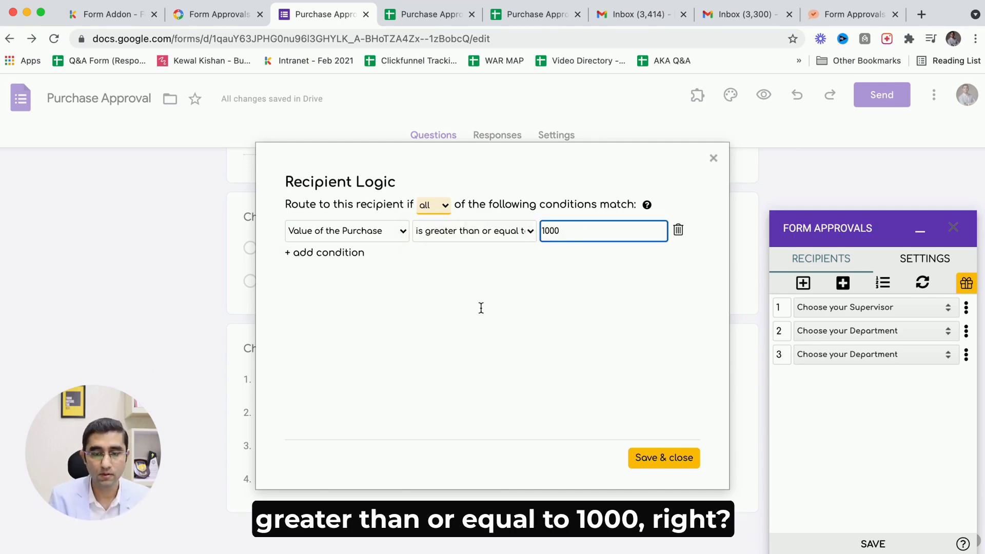
pyautogui.scroll(5, 479, 309)
pyautogui.scroll(1, 479, 309)
pyautogui.scroll(-5, 480, 312)
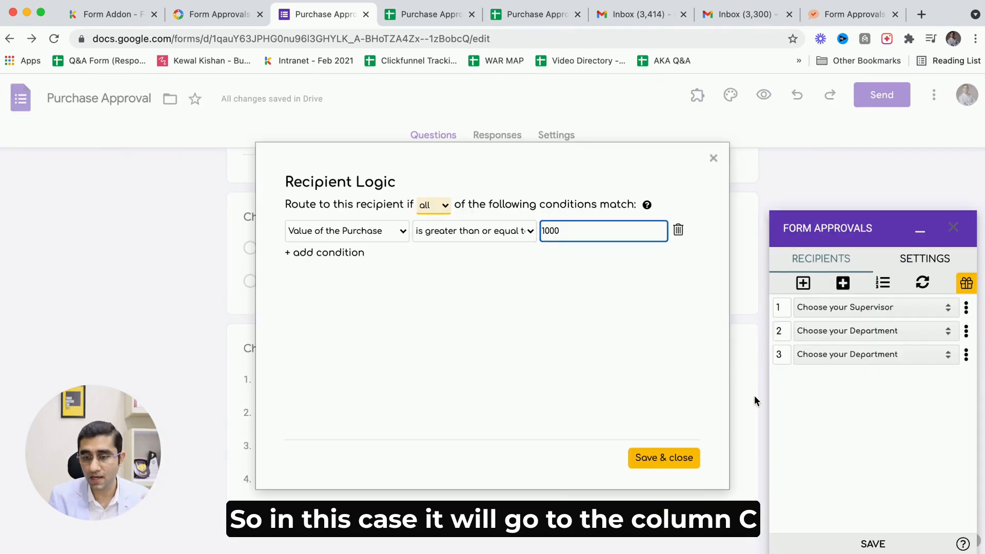
pyautogui.click(659, 459)
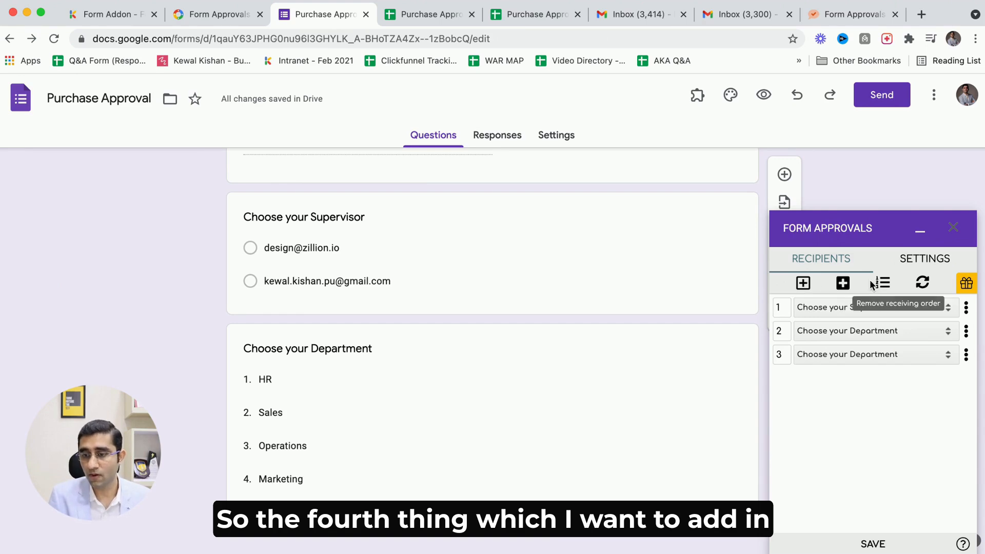
# Add a fourth, static recipient and enter the recipient's e-mail address.
pyautogui.click(802, 284)
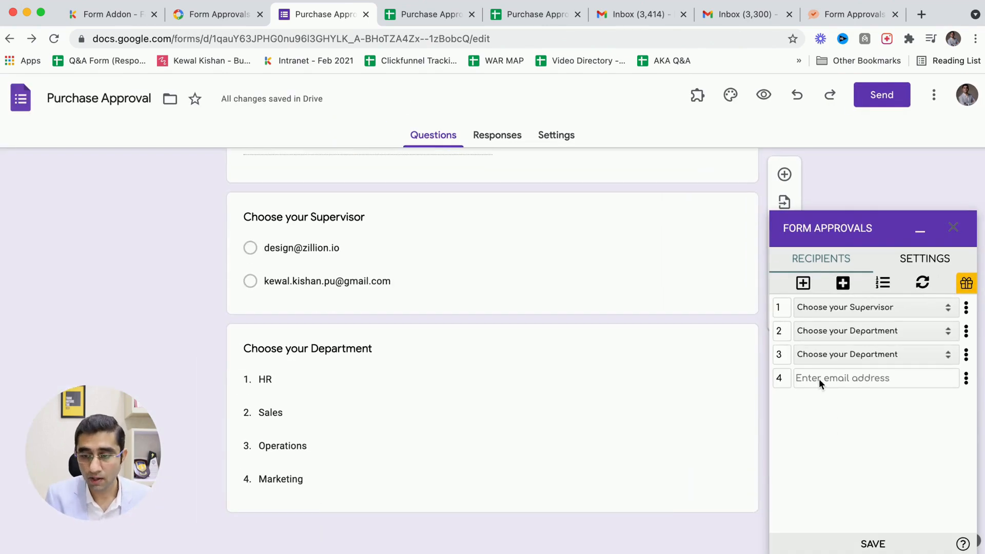
pyautogui.click(819, 379)
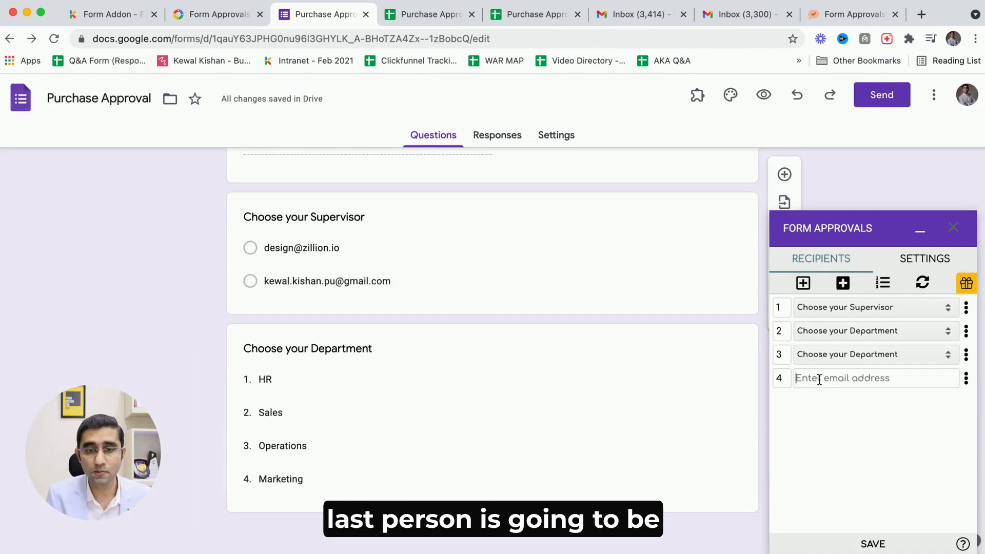
pyautogui.hotkey('ctrl', 'Tab')
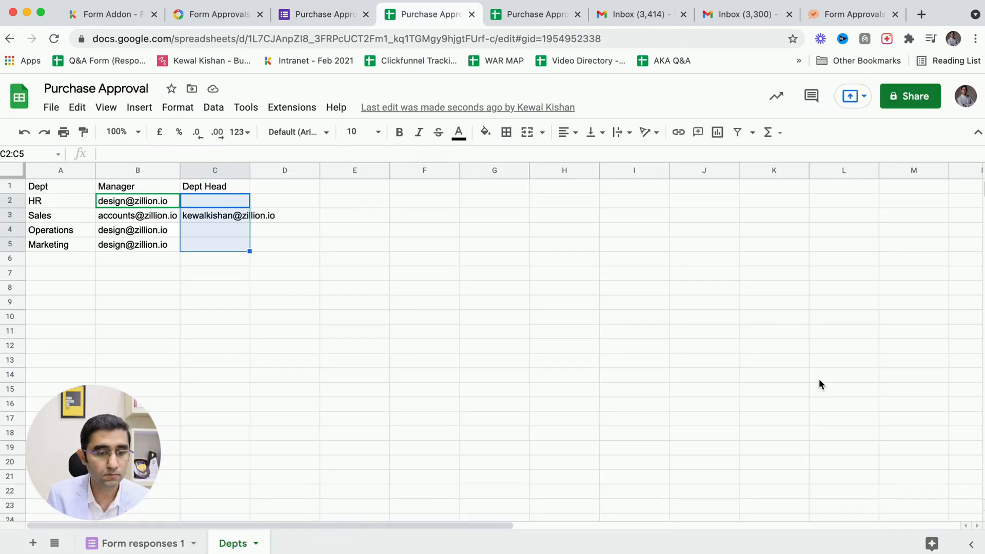
pyautogui.hotkey('ctrl', 'shift', 'Tab')
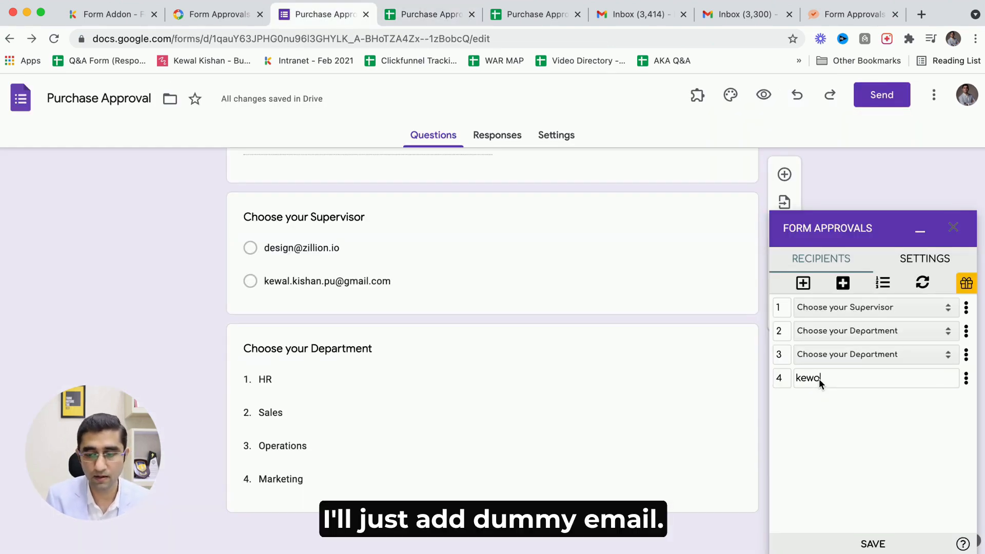
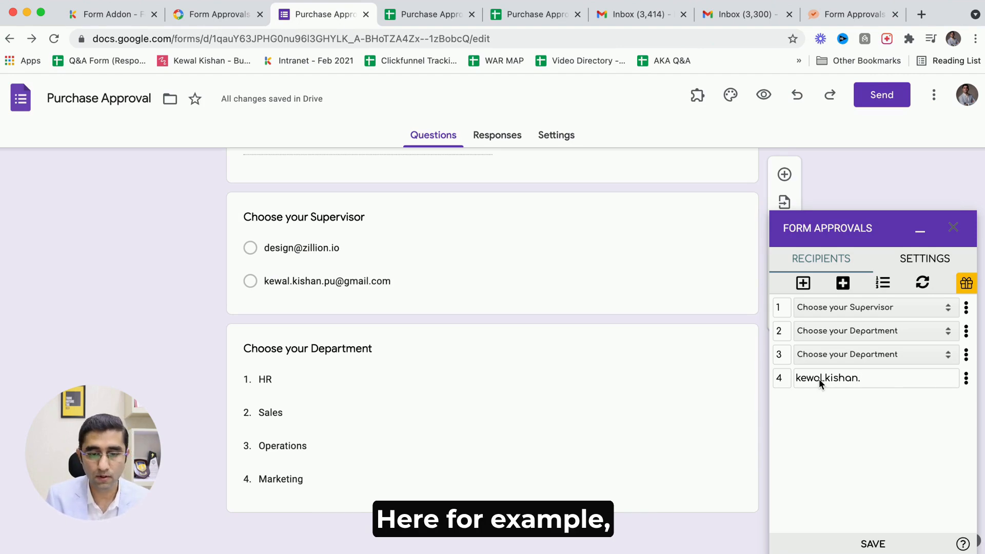
pyautogui.hotkey('ctrl', 'Tab')
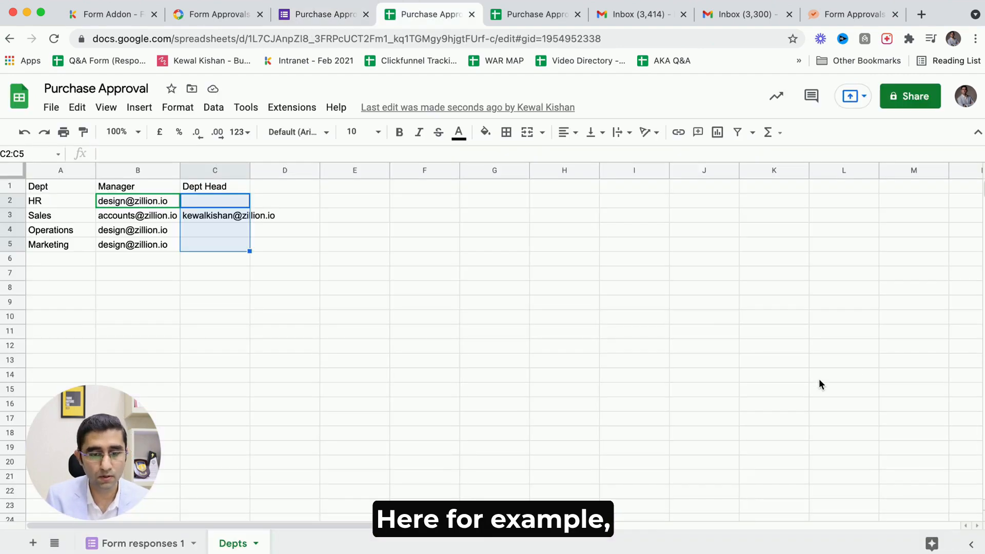
pyautogui.hotkey('ctrl', 'shift', 'Tab')
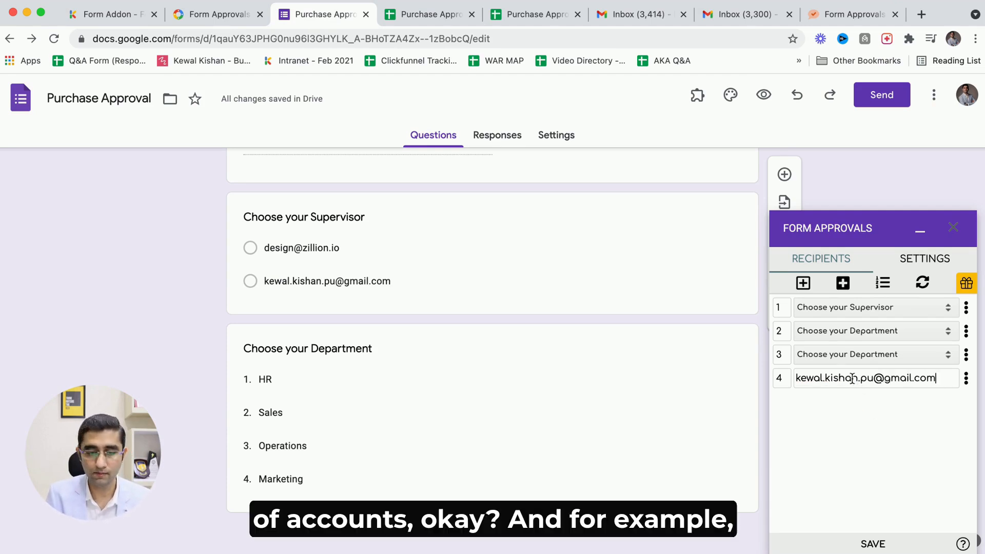
# Open the fourth recipient's other settings and set its recipient role to Receives a Copy.
pyautogui.click(966, 379)
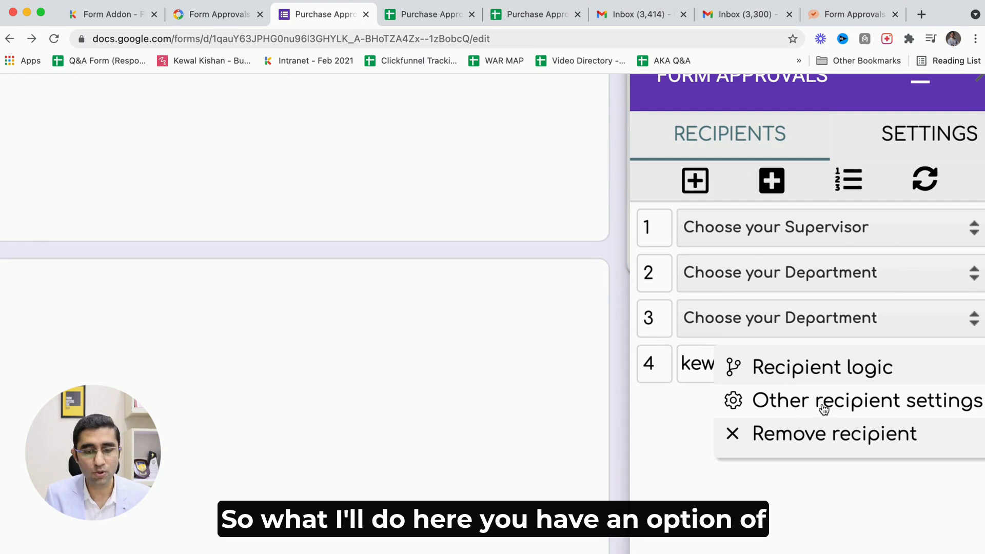
pyautogui.click(820, 408)
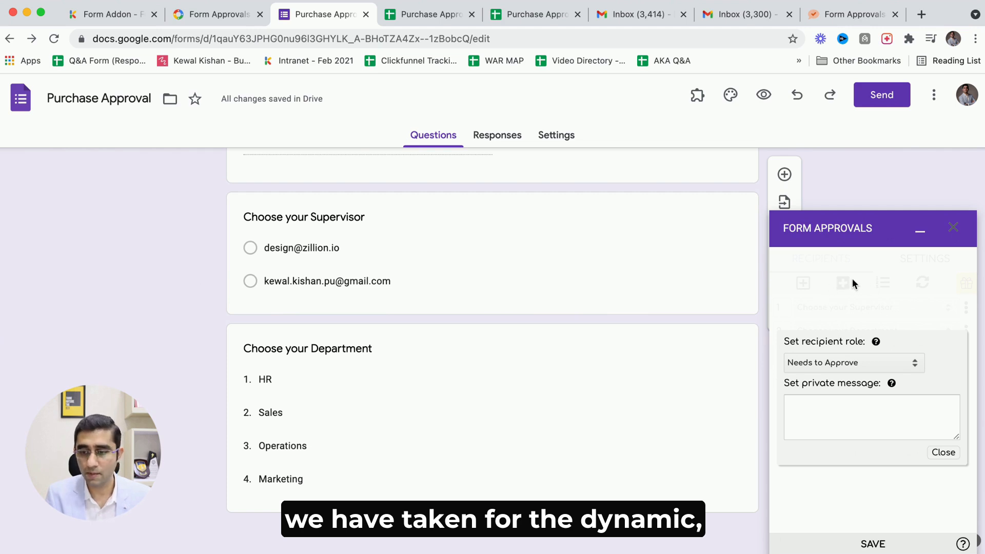
pyautogui.click(828, 364)
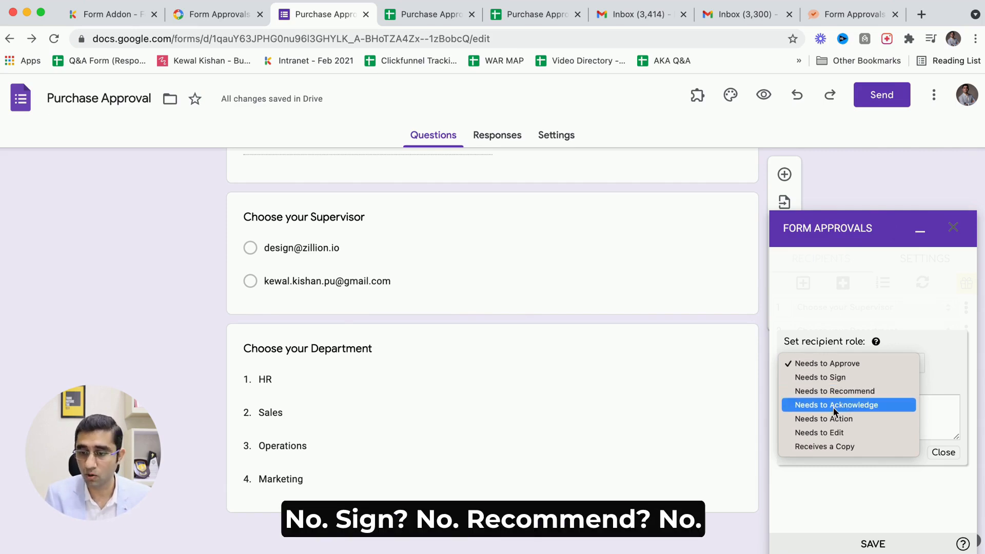
pyautogui.click(929, 377)
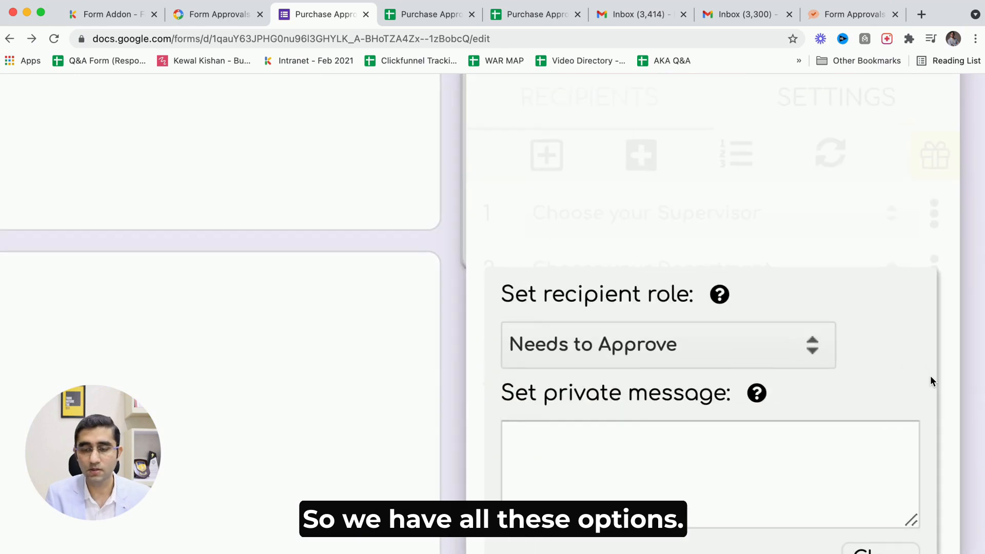
pyautogui.click(848, 360)
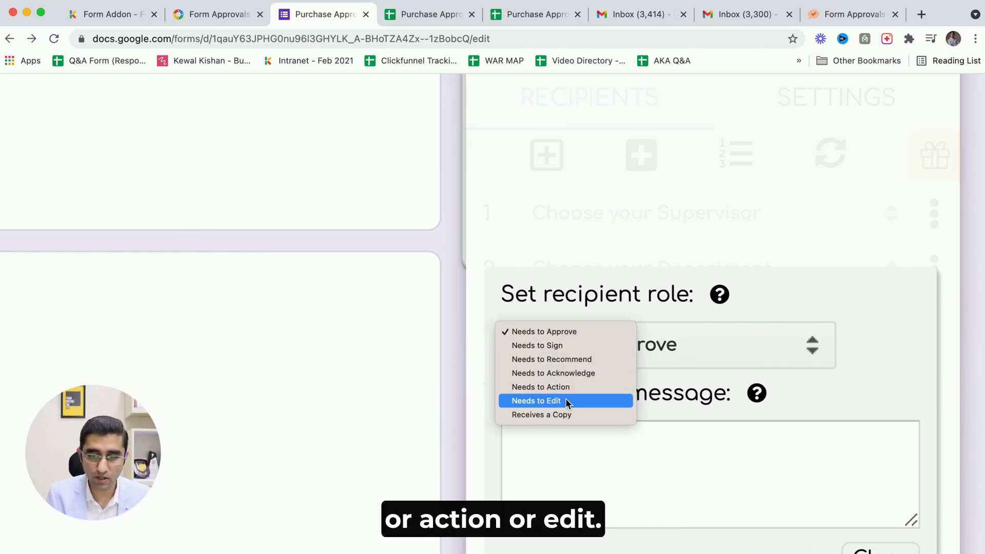
pyautogui.click(570, 415)
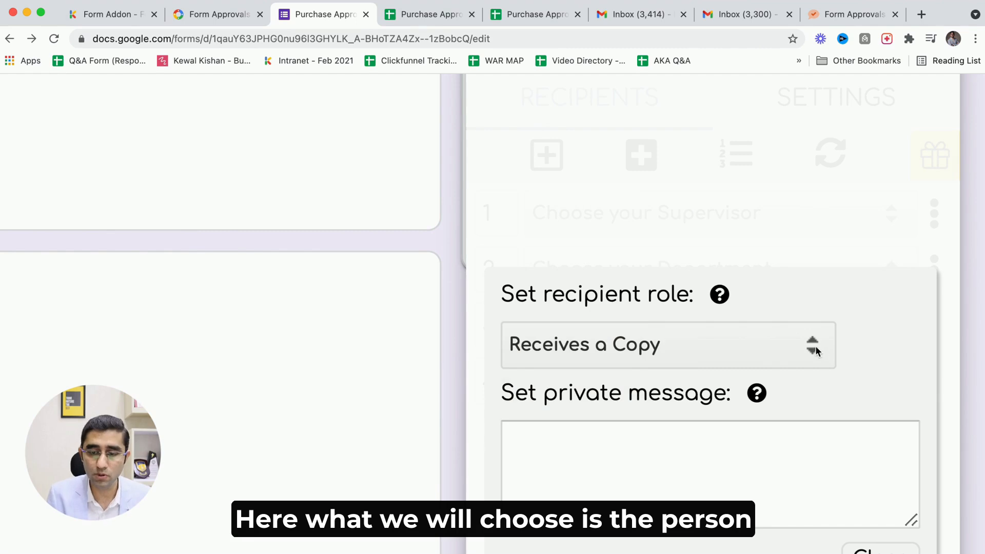
# Set the private message to "Hi, If you receive this, it means it has been approved from all the officers." and close.
pyautogui.click(659, 475)
pyautogui.write('Hi')
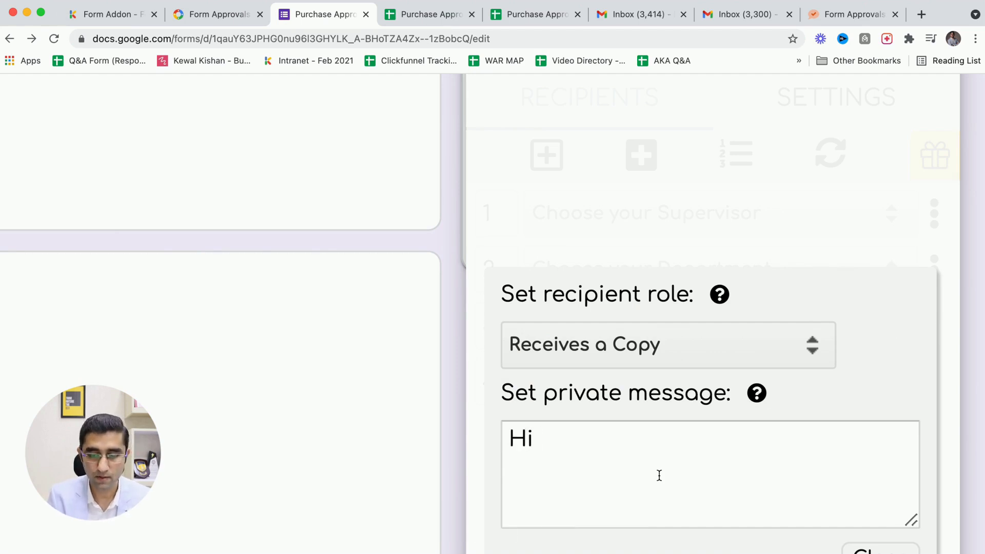
pyautogui.write(' , If y')
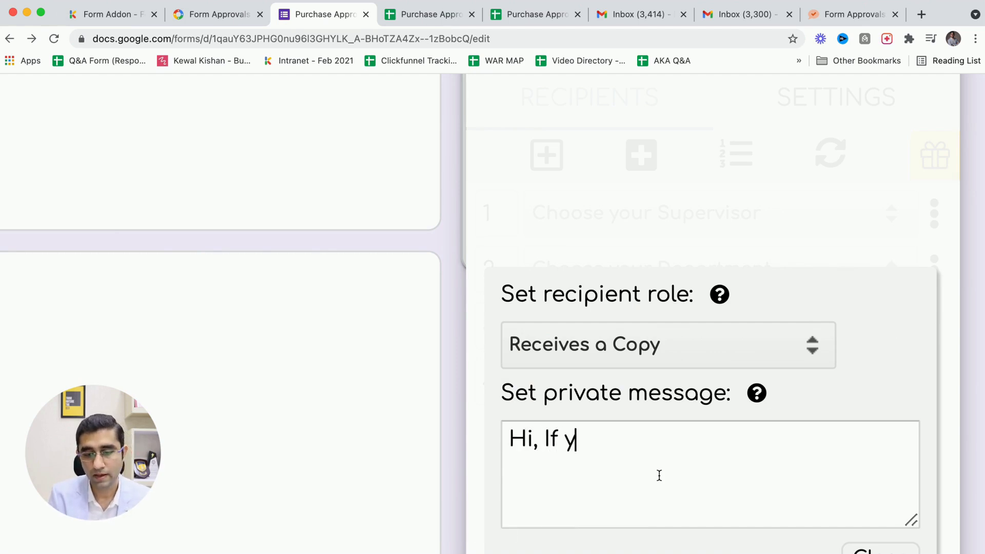
pyautogui.write('ou receive th')
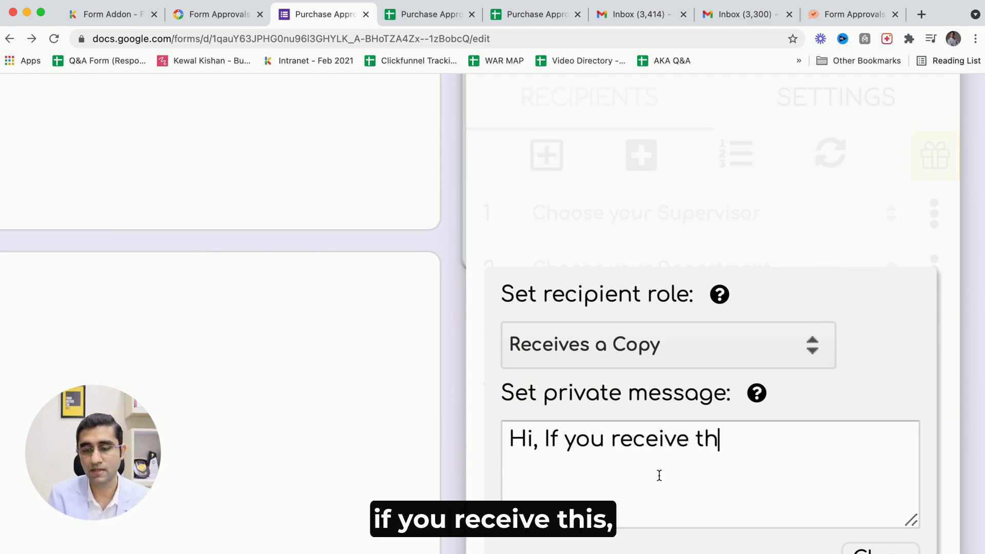
pyautogui.write('is, it ')
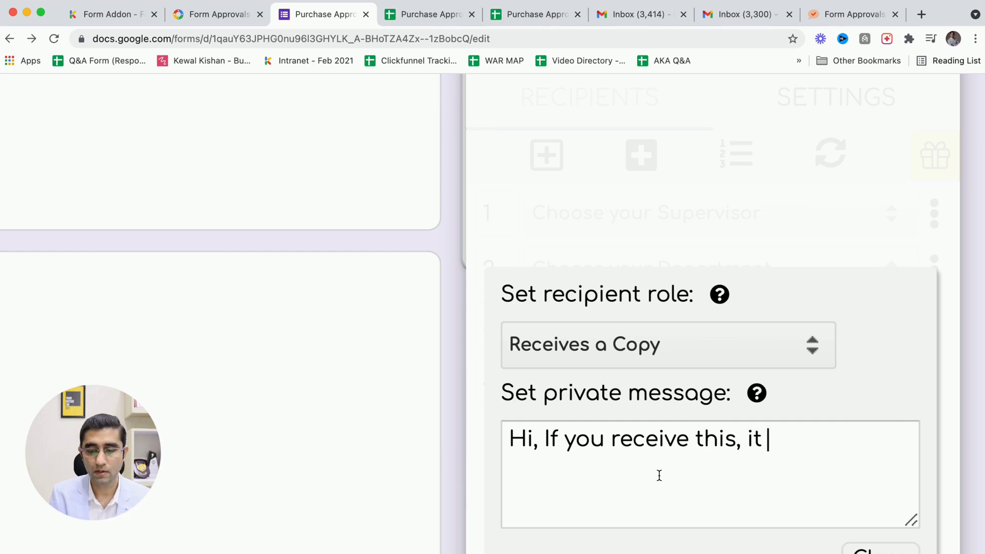
pyautogui.write('means it has')
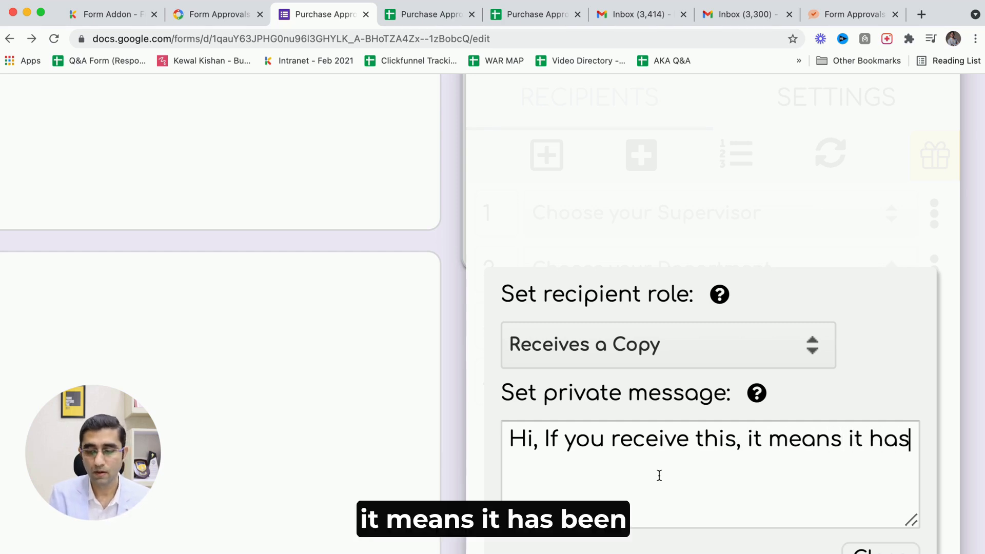
pyautogui.write(' been ap')
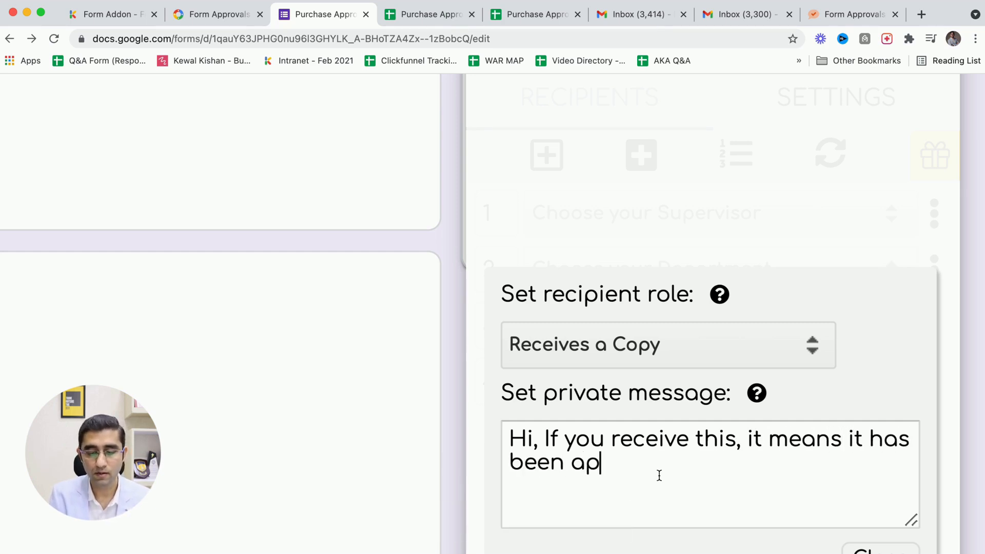
pyautogui.write('proved from ')
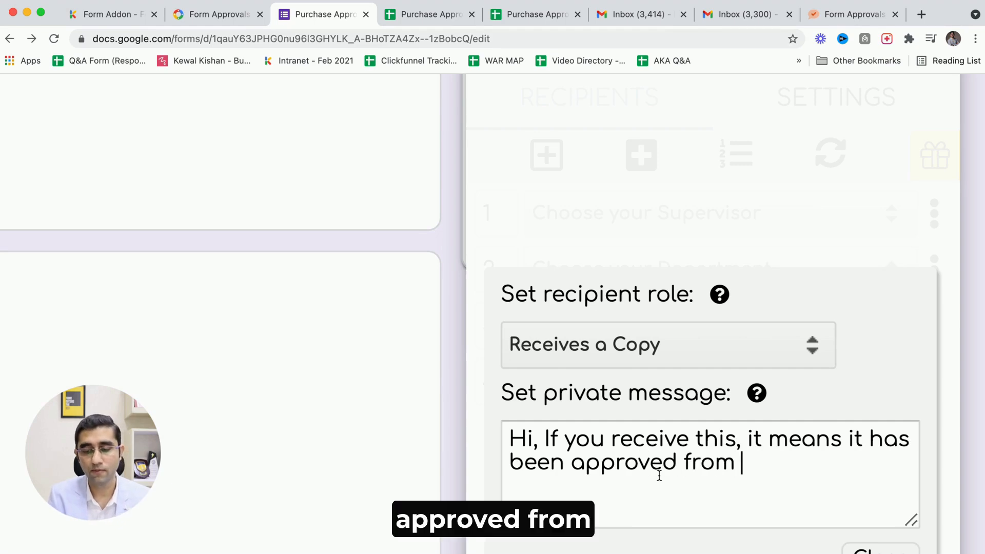
pyautogui.write('all the offi')
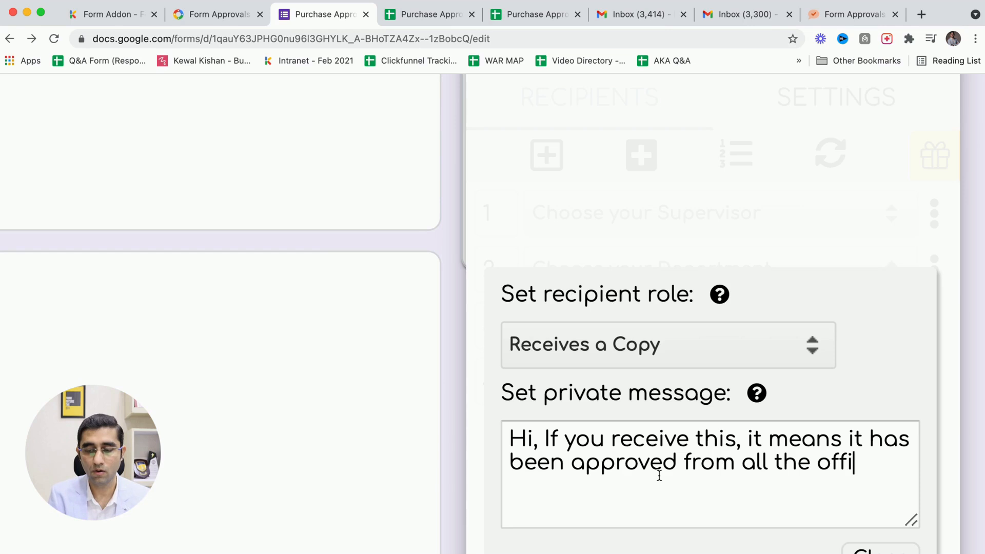
pyautogui.write('cers.')
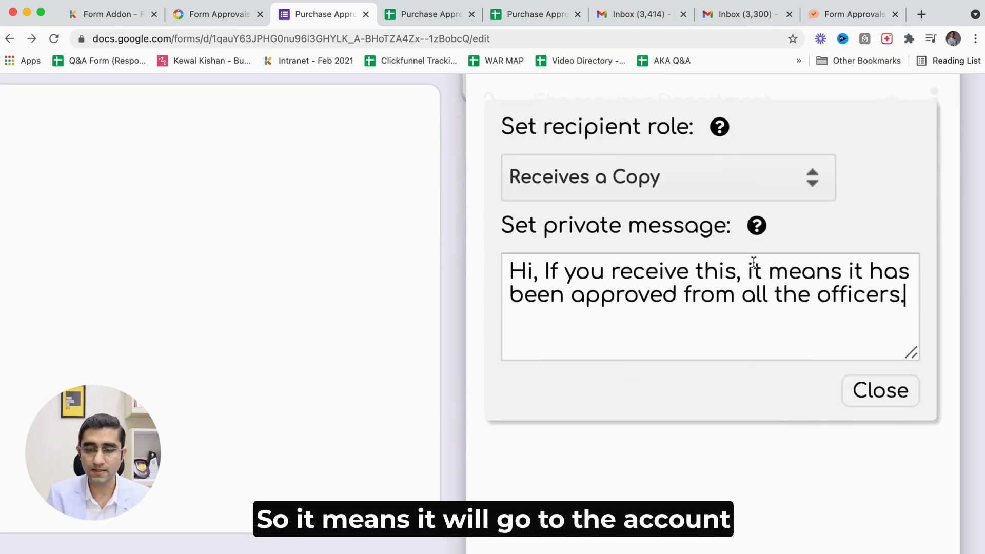
pyautogui.click(873, 393)
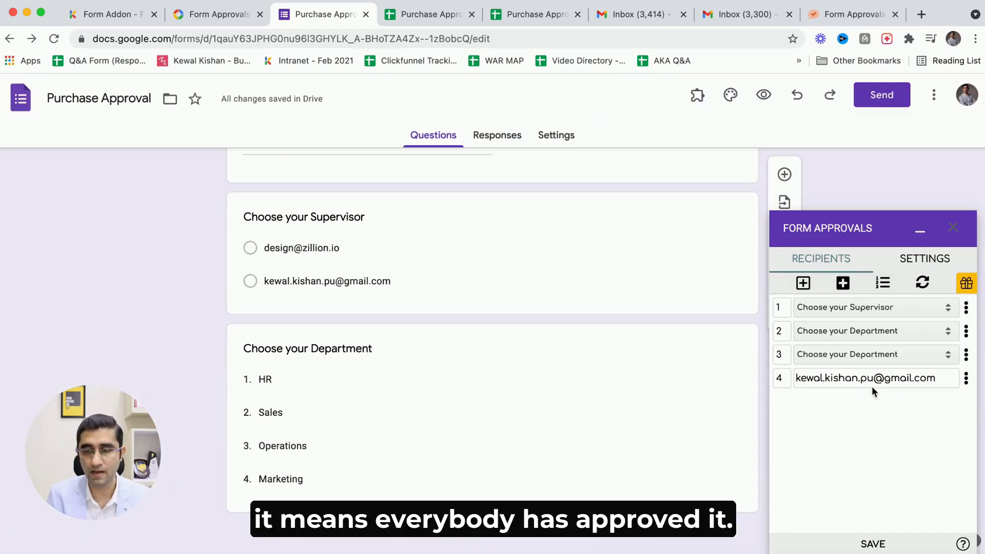
# Save the recipient setup and open the add-on's general settings.
pyautogui.click(872, 544)
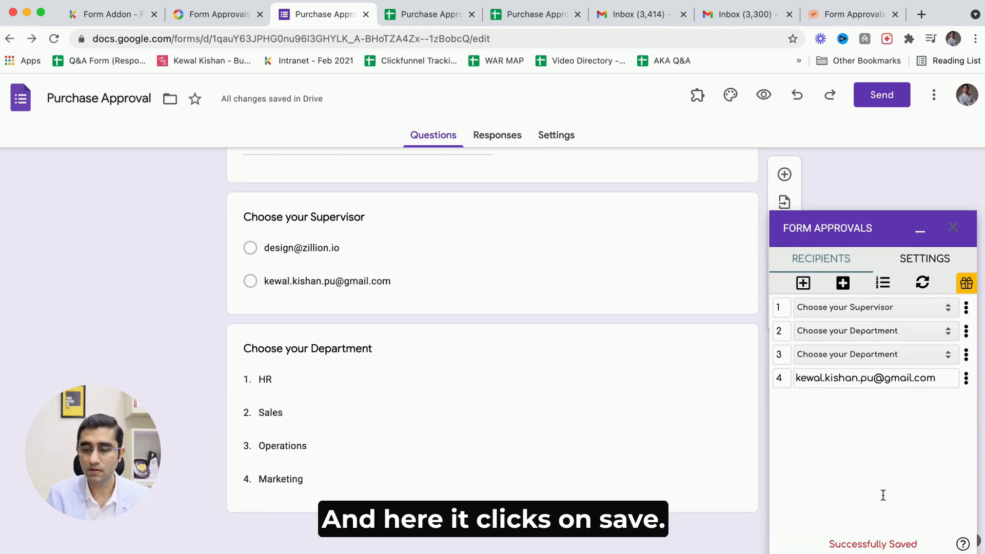
pyautogui.click(919, 258)
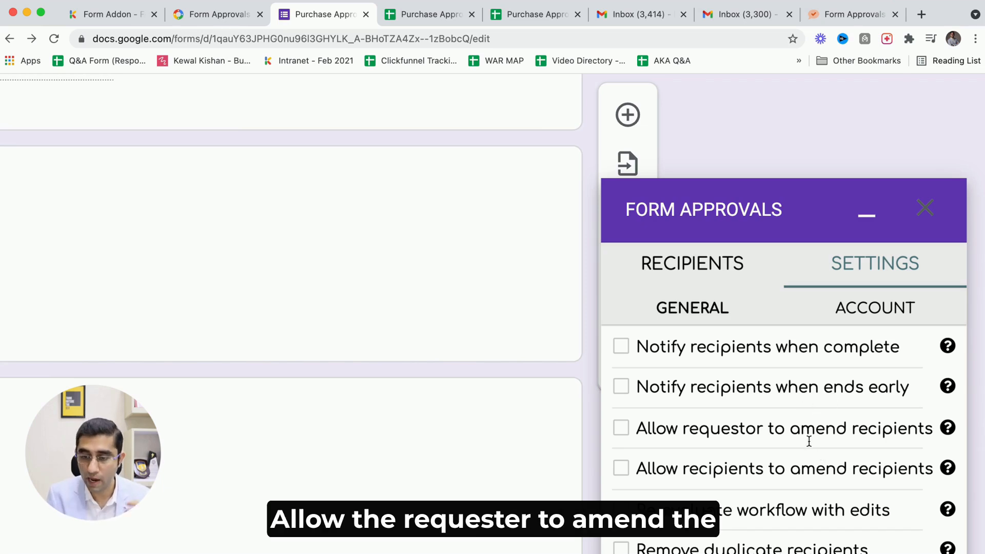
# Go back to the recipients list and save the approval workflow setup.
pyautogui.scroll(-3, 808, 441)
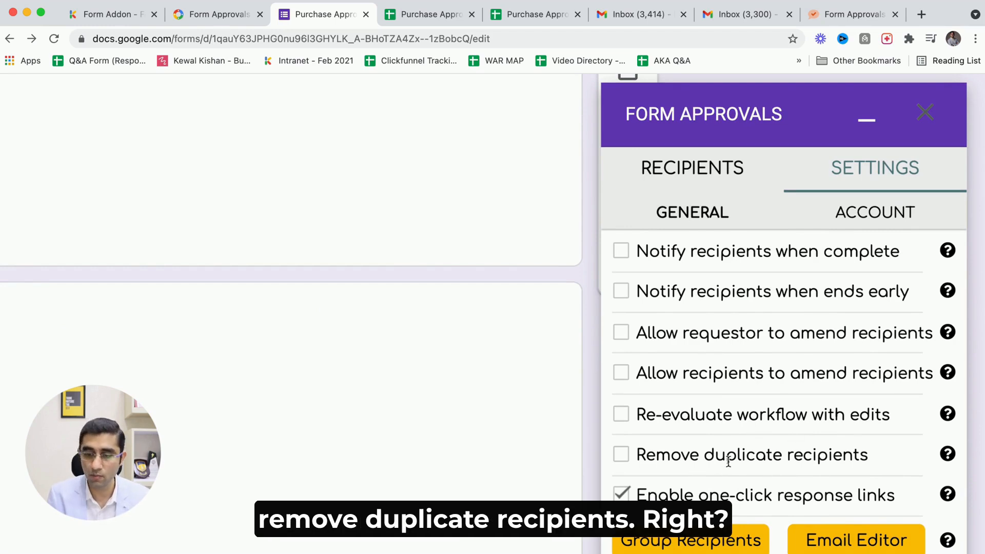
pyautogui.press('super+0')
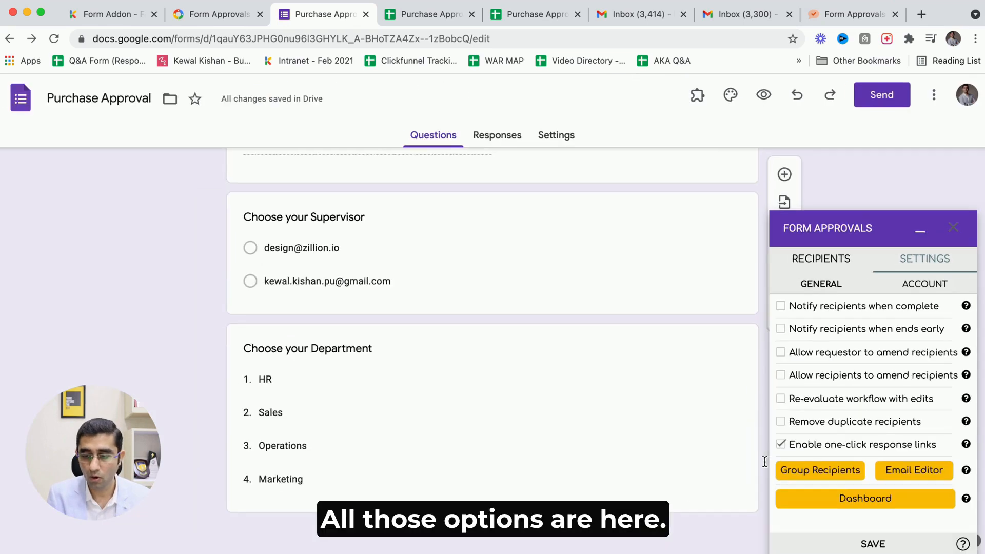
pyautogui.click(816, 263)
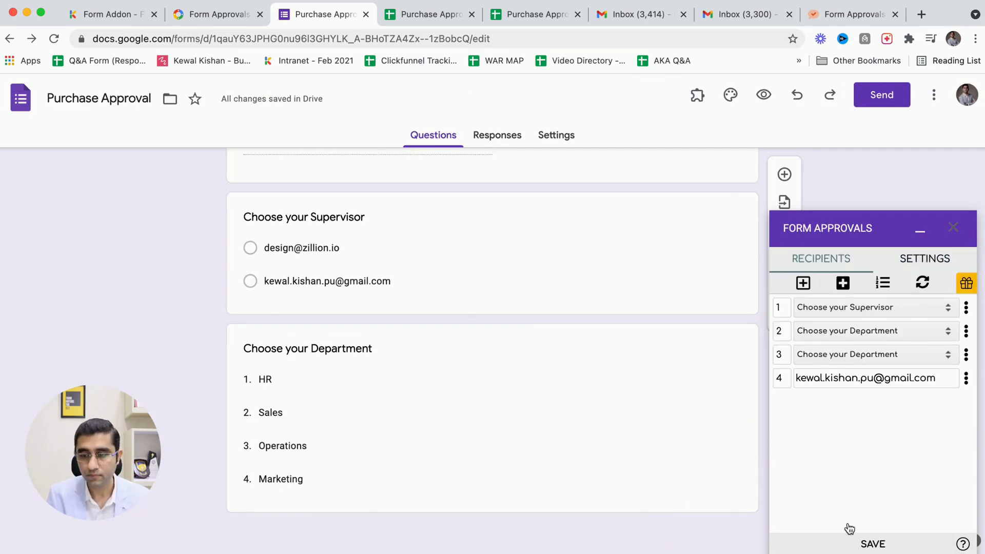
pyautogui.click(866, 547)
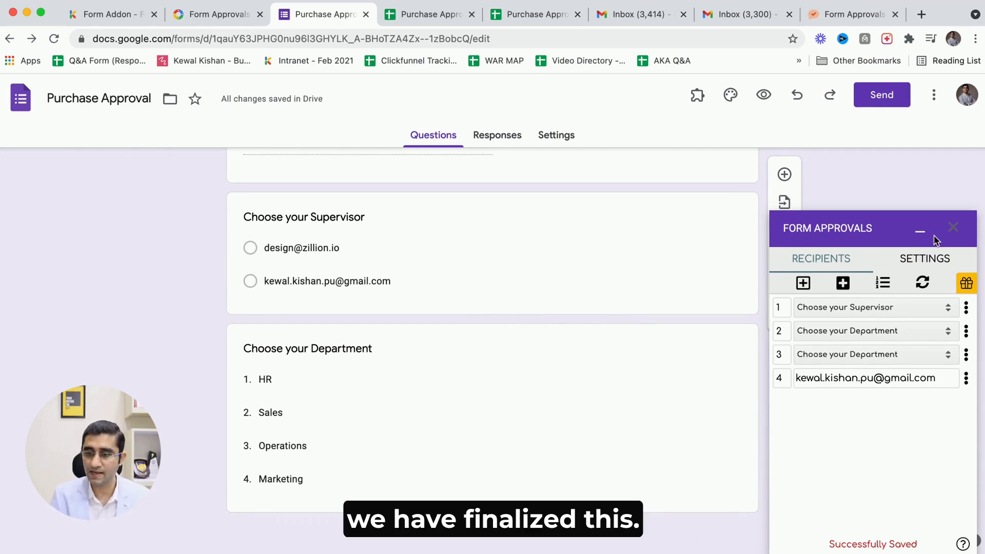
pyautogui.click(216, 500)
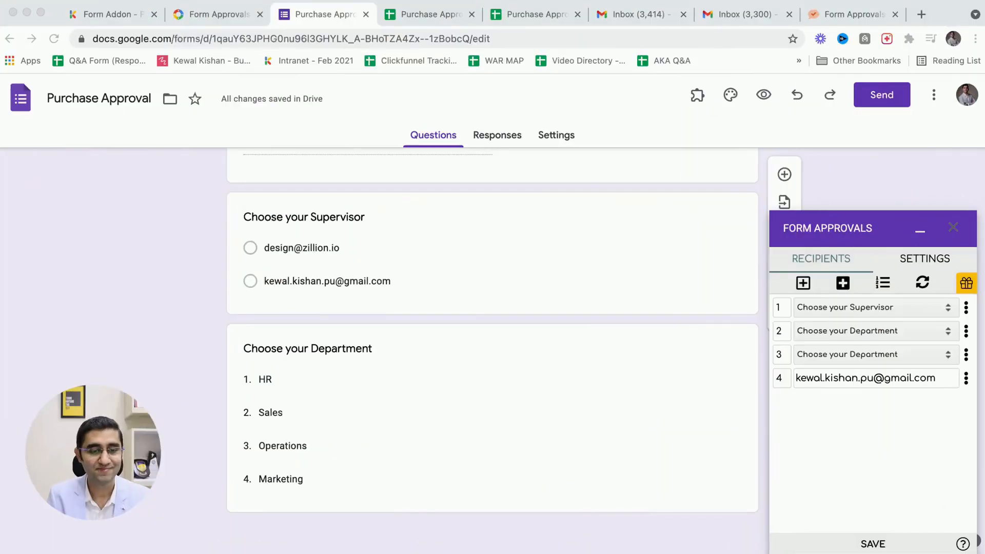
pyautogui.click(215, 504)
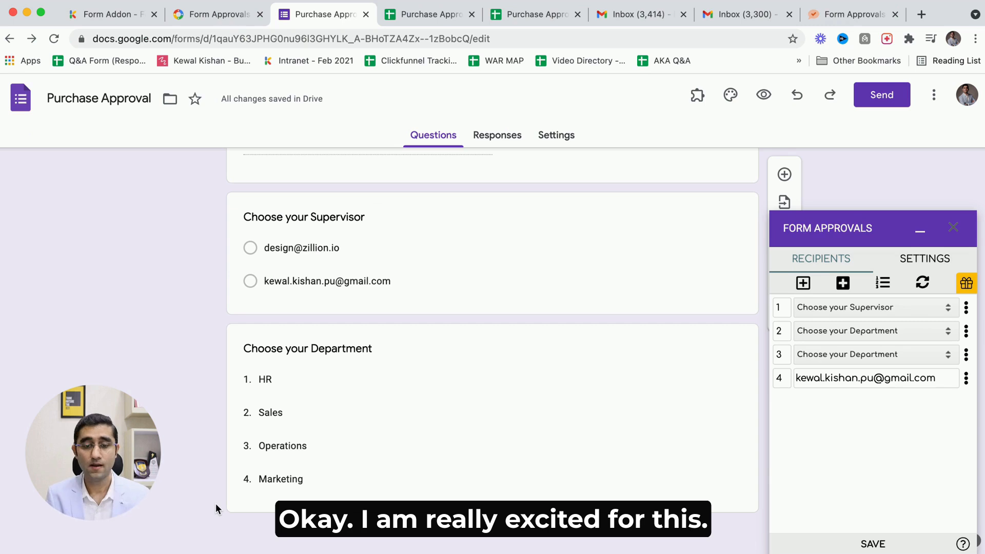
# Preview the form and fill in the requester's name, product Mouse and purchase value 950.
pyautogui.click(764, 95)
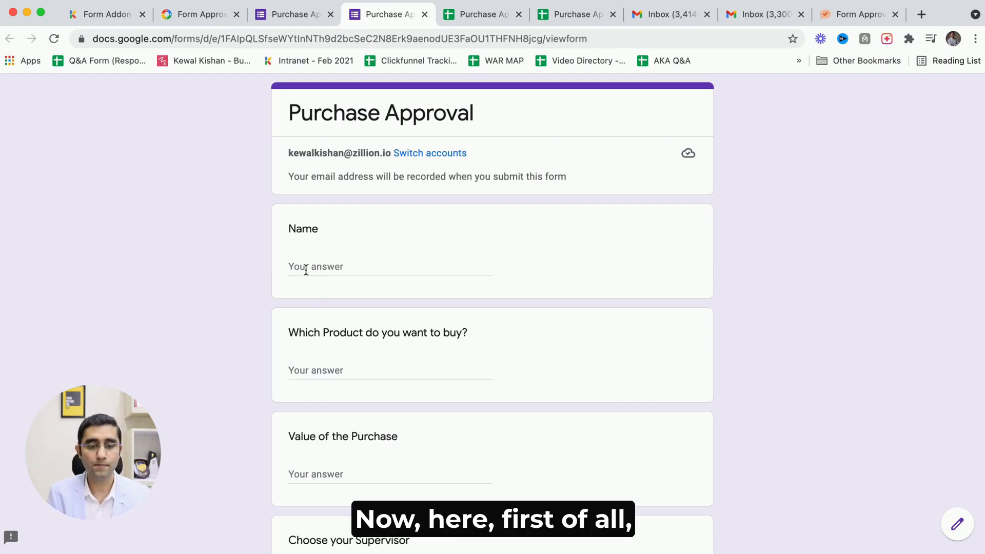
pyautogui.scroll(-3, 306, 269)
pyautogui.scroll(3, 306, 268)
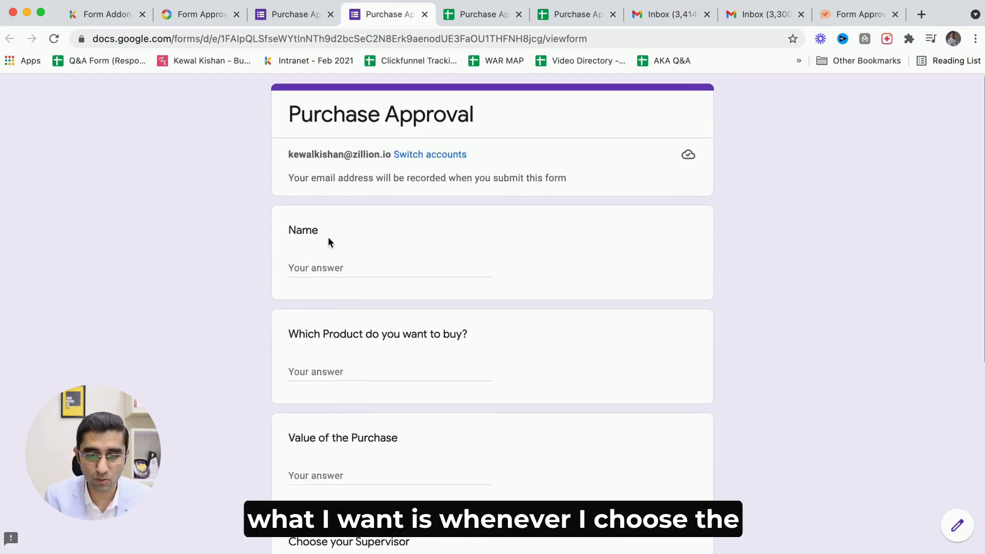
pyautogui.click(319, 266)
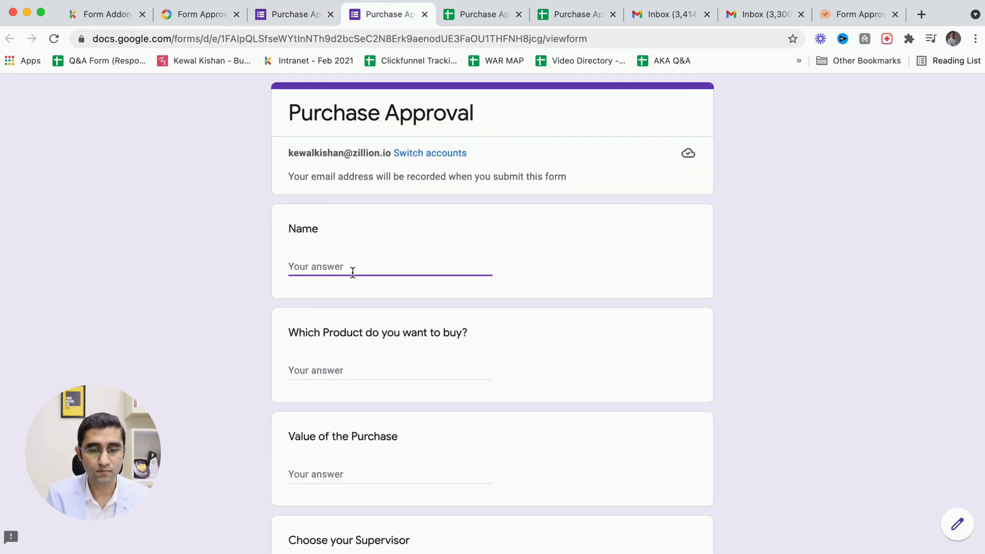
pyautogui.write('Kewal')
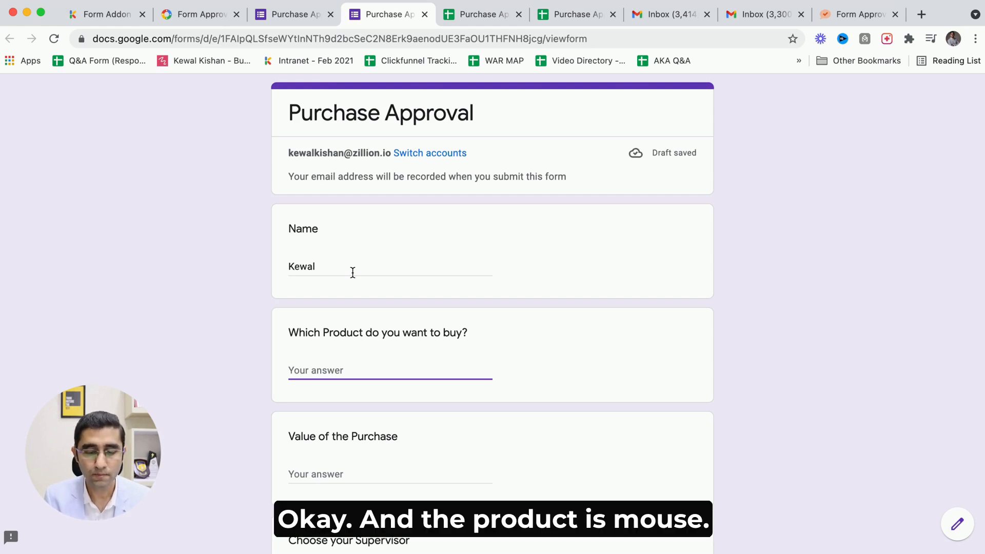
pyautogui.write('Mouse')
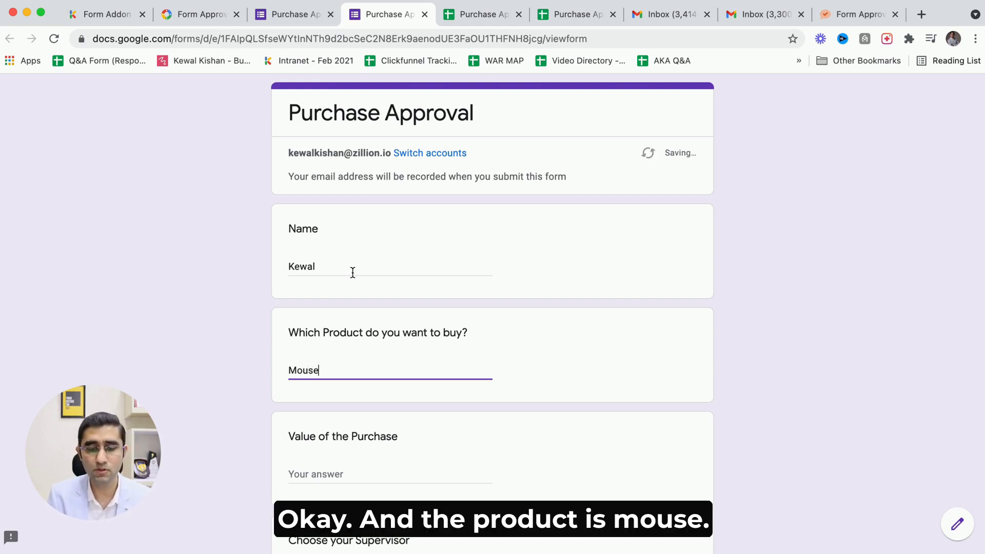
pyautogui.press('Tab')
pyautogui.write('95')
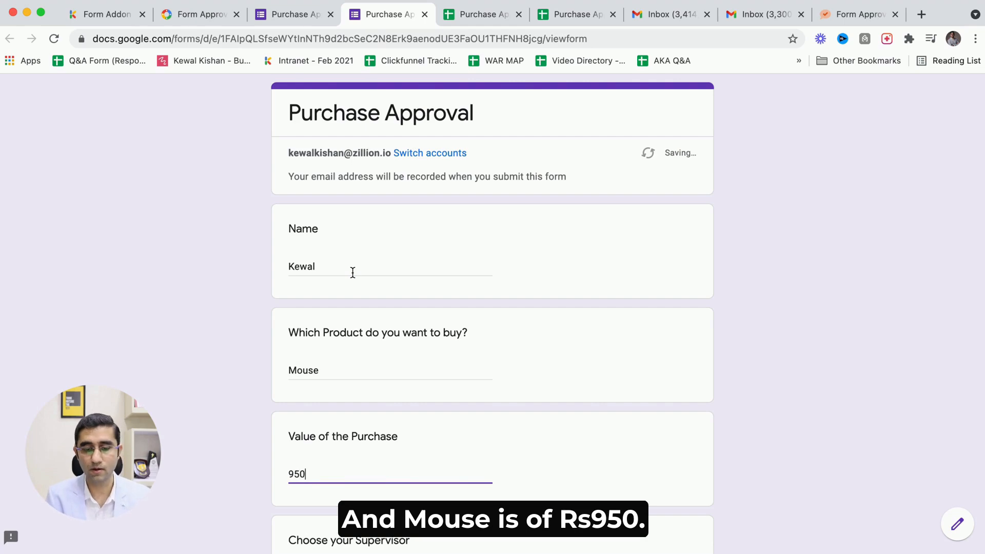
# Choose the first supervisor option and the Sales department, then submit the response.
pyautogui.scroll(-3, 352, 273)
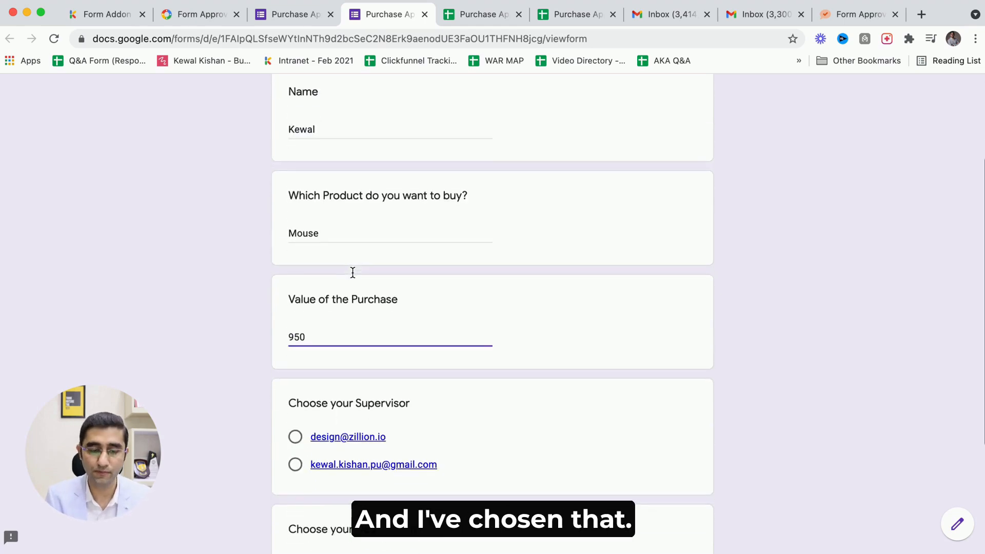
pyautogui.click(295, 437)
pyautogui.scroll(-4, 440, 362)
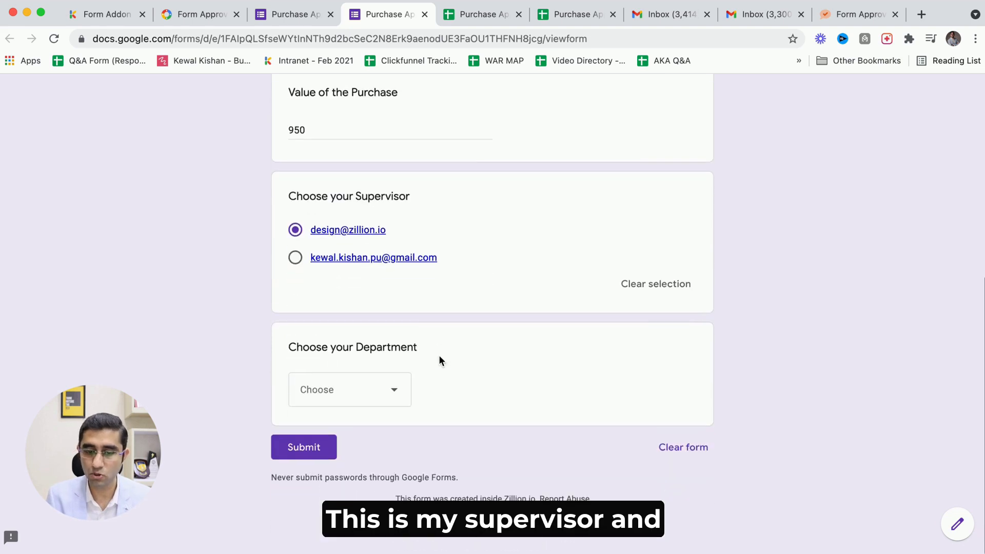
pyautogui.click(372, 385)
pyautogui.click(324, 448)
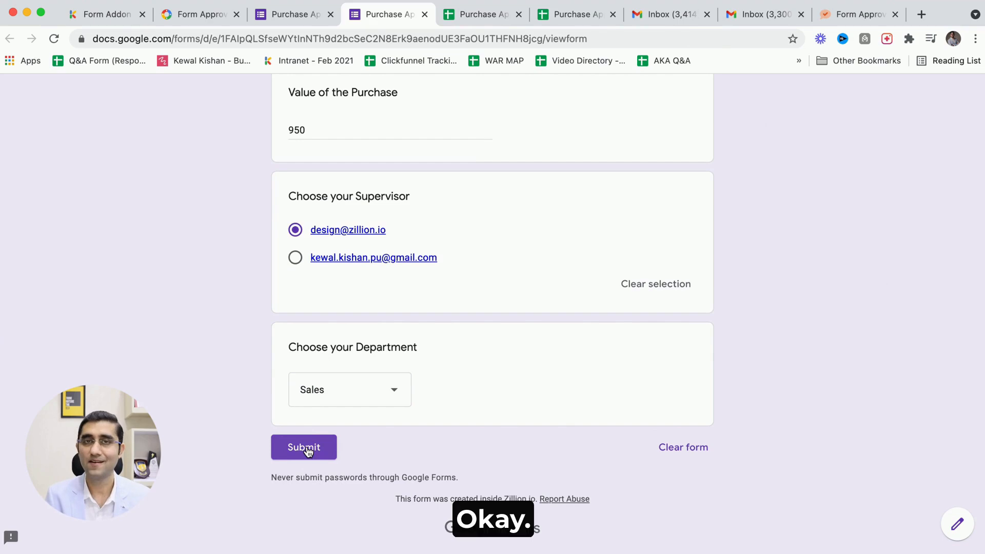
pyautogui.click(306, 449)
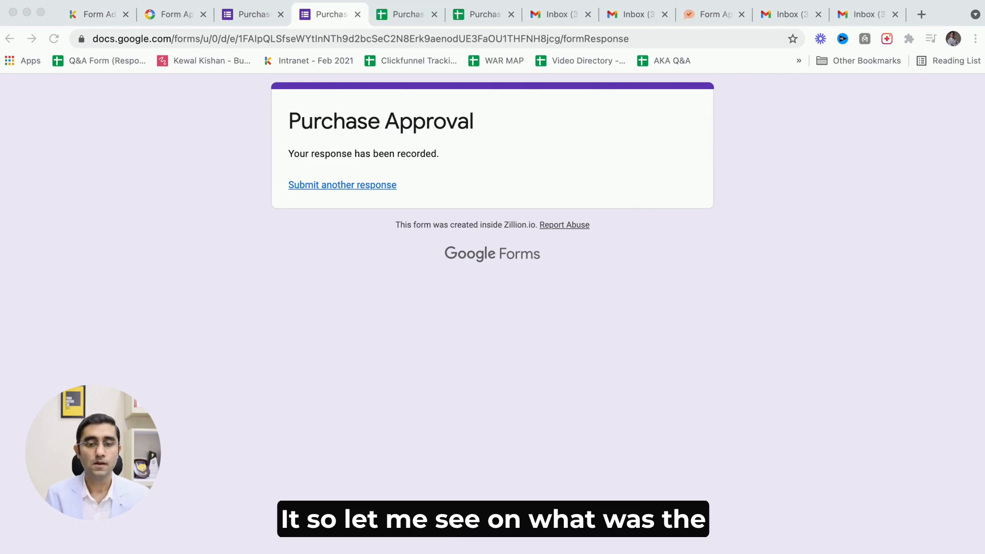
# Check the submitted response row in the linked responses spreadsheet.
pyautogui.click(574, 483)
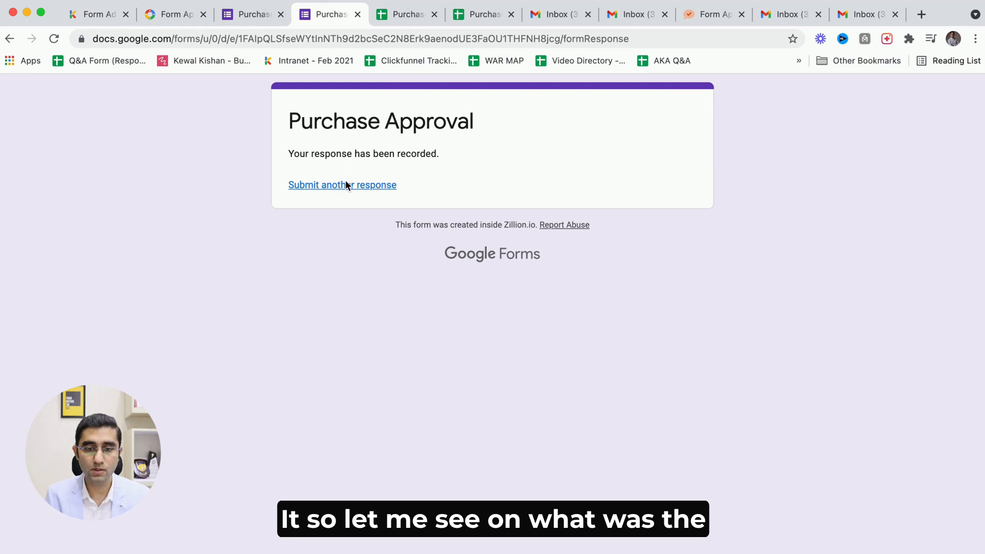
pyautogui.click(397, 14)
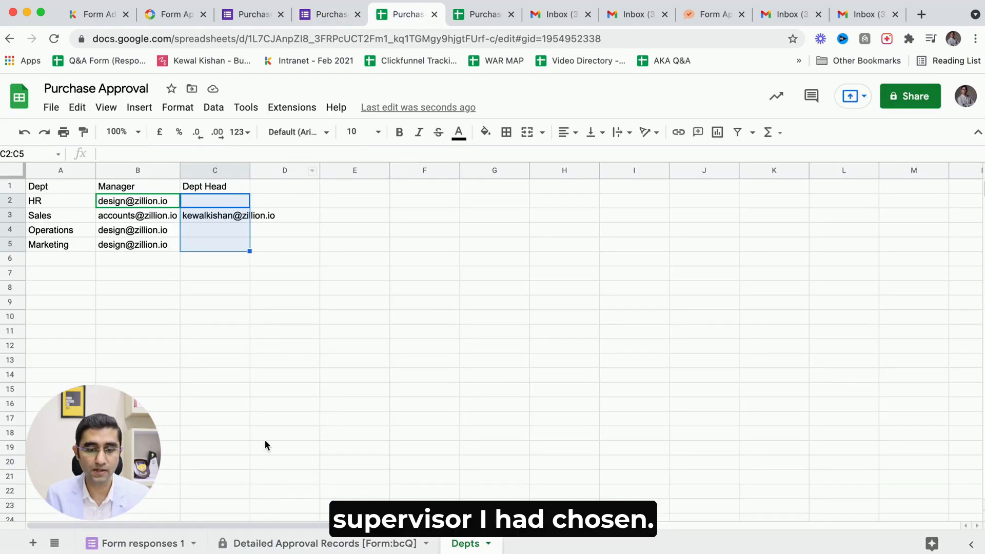
pyautogui.click(147, 543)
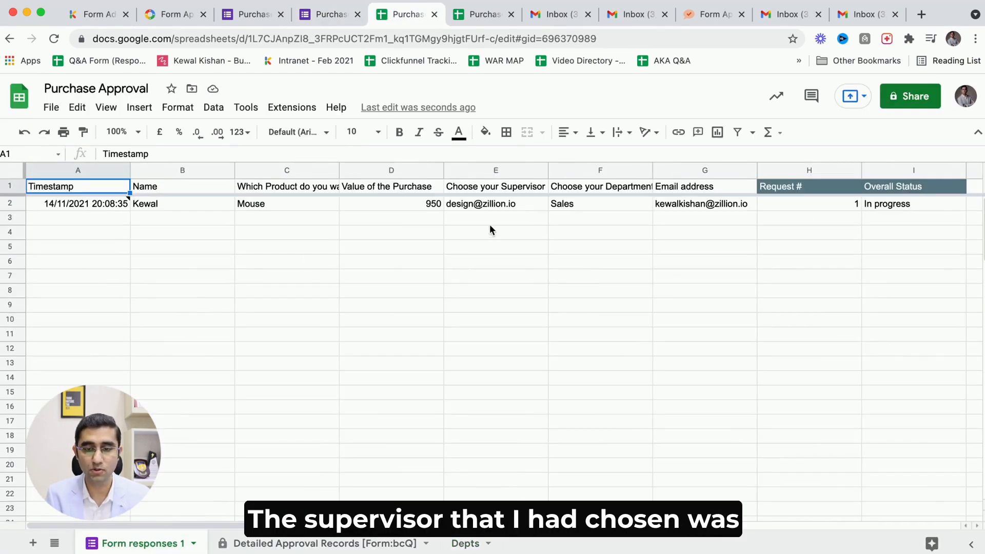
pyautogui.click(486, 208)
# Switch to the supervisor's inbox and open the Request #1 for your review email.
pyautogui.click(869, 12)
pyautogui.click(919, 86)
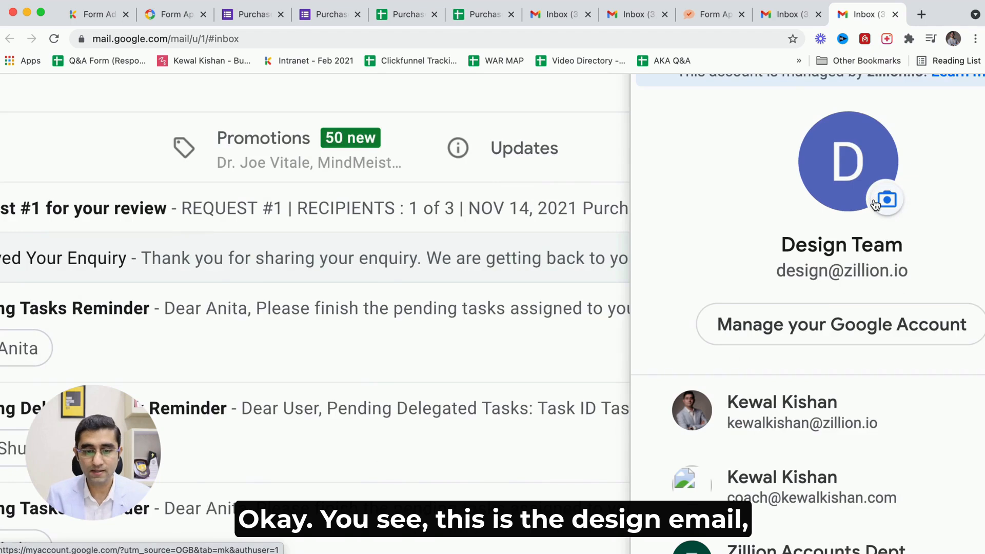
pyautogui.click(561, 125)
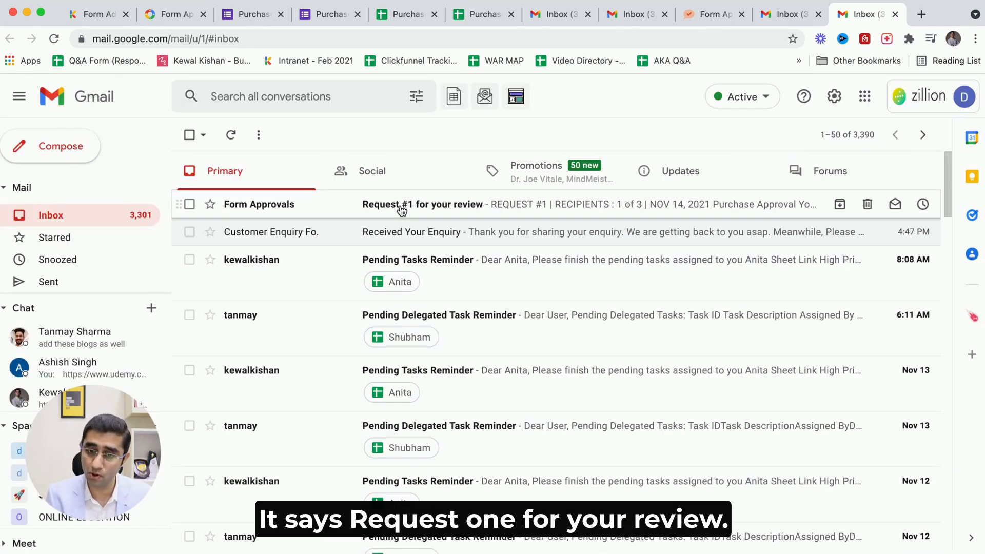
pyautogui.click(402, 205)
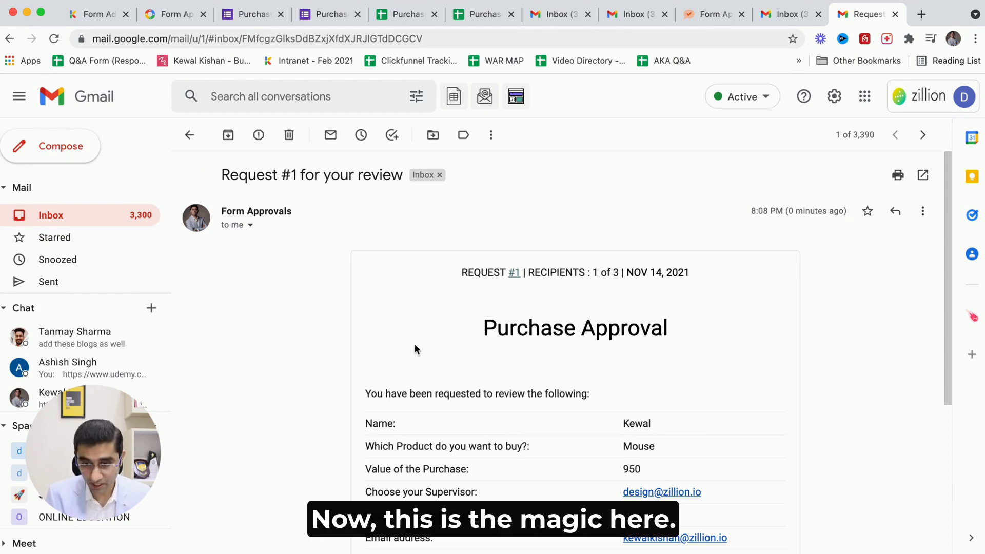
# Read the request details in the review email and decline the purchase request.
pyautogui.scroll(-3, 414, 350)
pyautogui.scroll(1, 414, 349)
pyautogui.moveTo(429, 327); pyautogui.dragTo(567, 327)
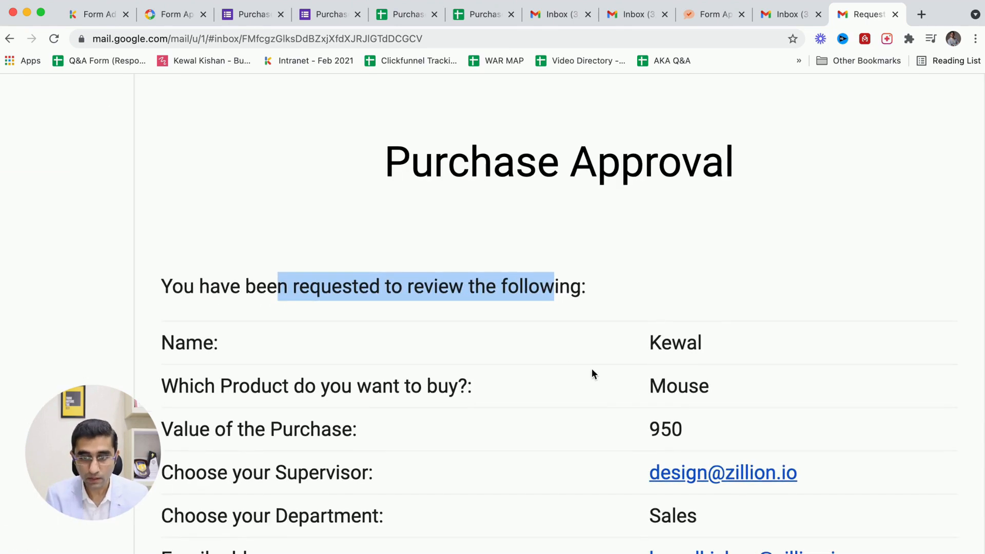
pyautogui.moveTo(649, 342); pyautogui.dragTo(671, 343)
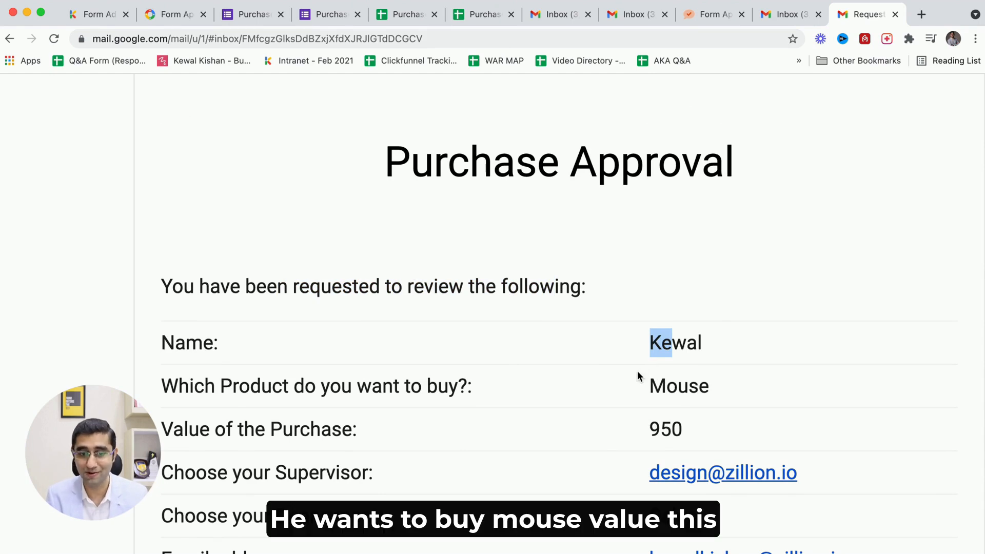
pyautogui.scroll(-4, 637, 370)
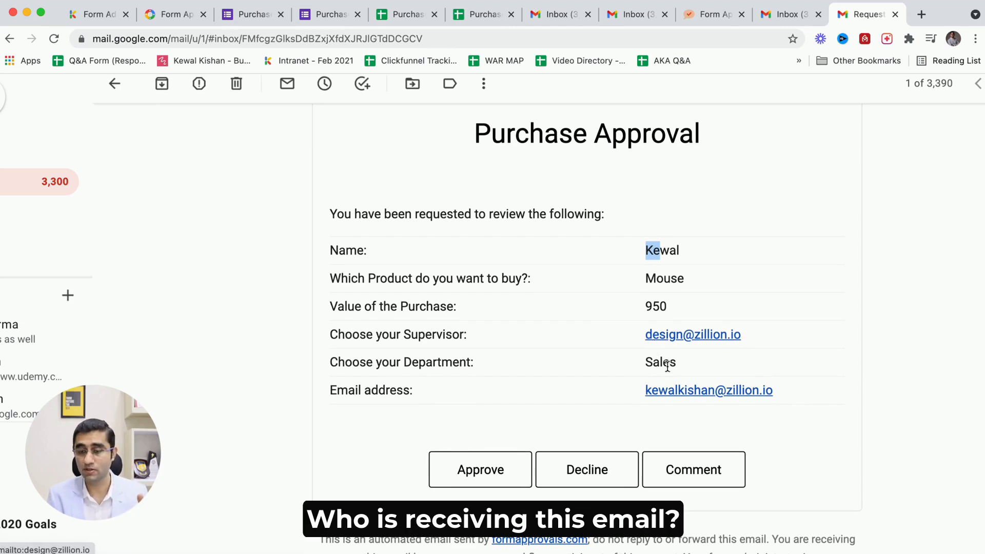
pyautogui.click(665, 365)
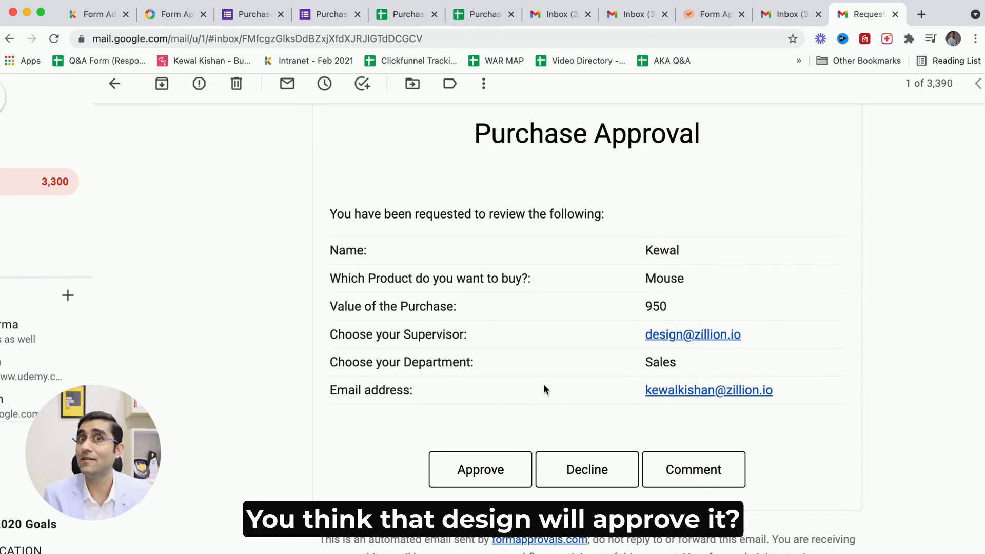
pyautogui.click(579, 477)
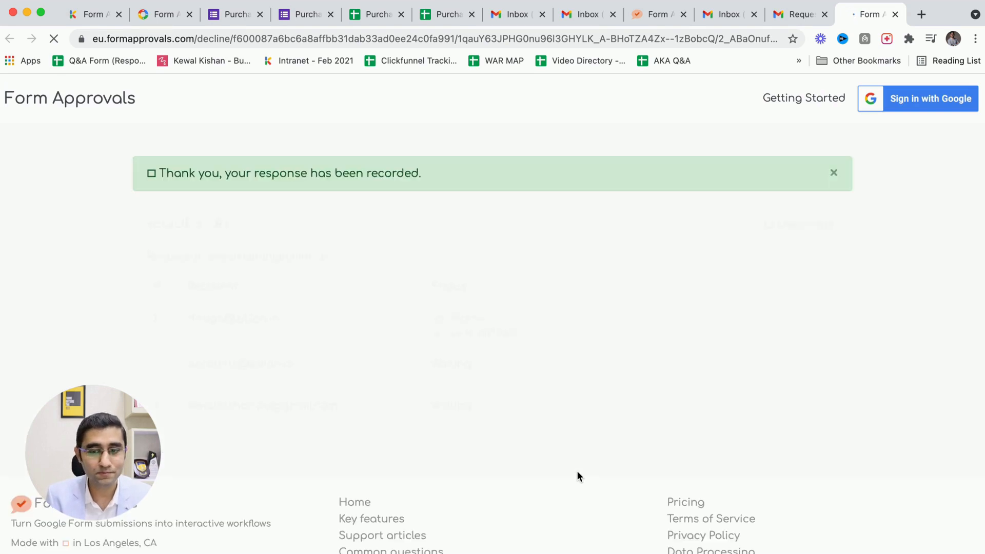
# Examine the request status page listing each recipient's status.
pyautogui.moveTo(250, 174); pyautogui.dragTo(403, 180)
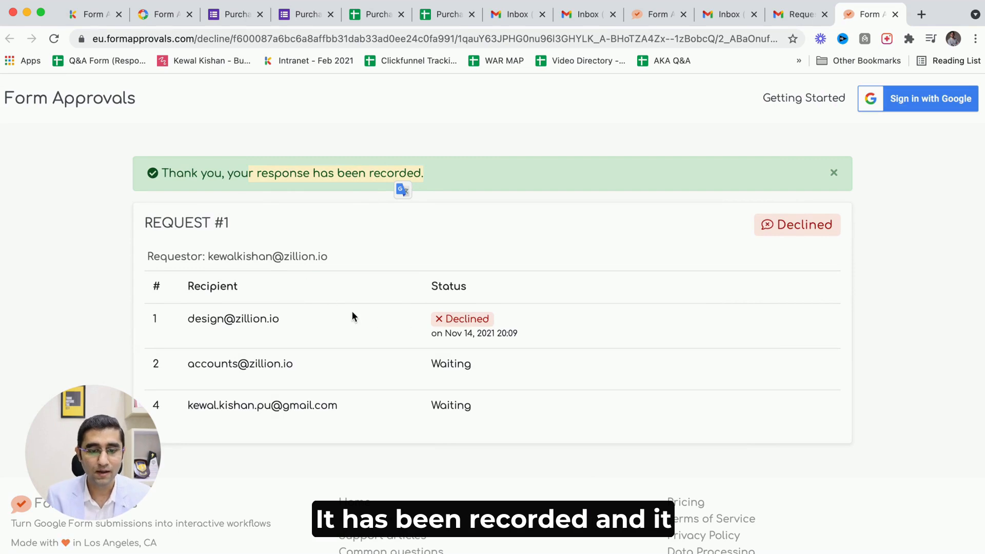
pyautogui.moveTo(386, 329); pyautogui.dragTo(564, 328)
pyautogui.click(579, 261)
pyautogui.click(793, 16)
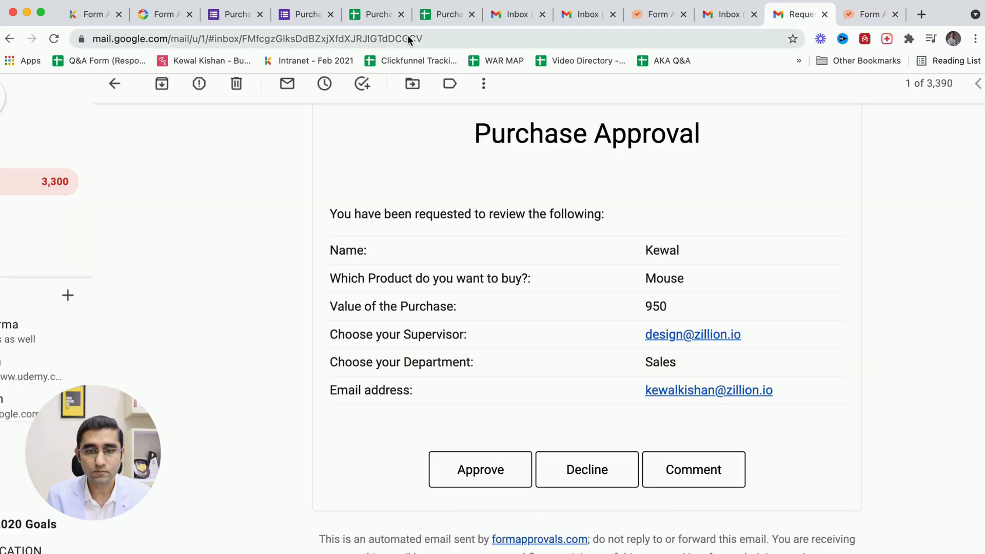
pyautogui.click(295, 15)
pyautogui.click(232, 14)
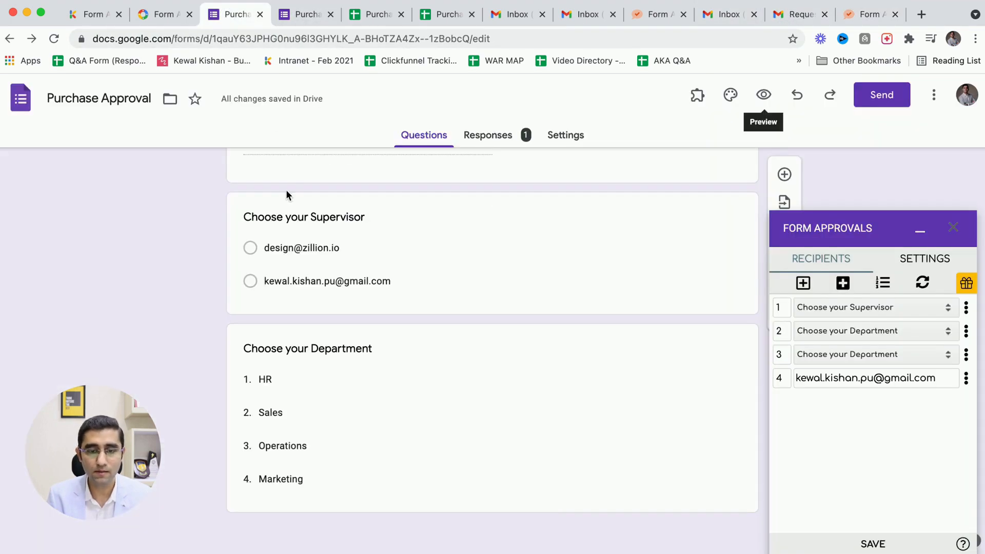
pyautogui.scroll(8, 495, 230)
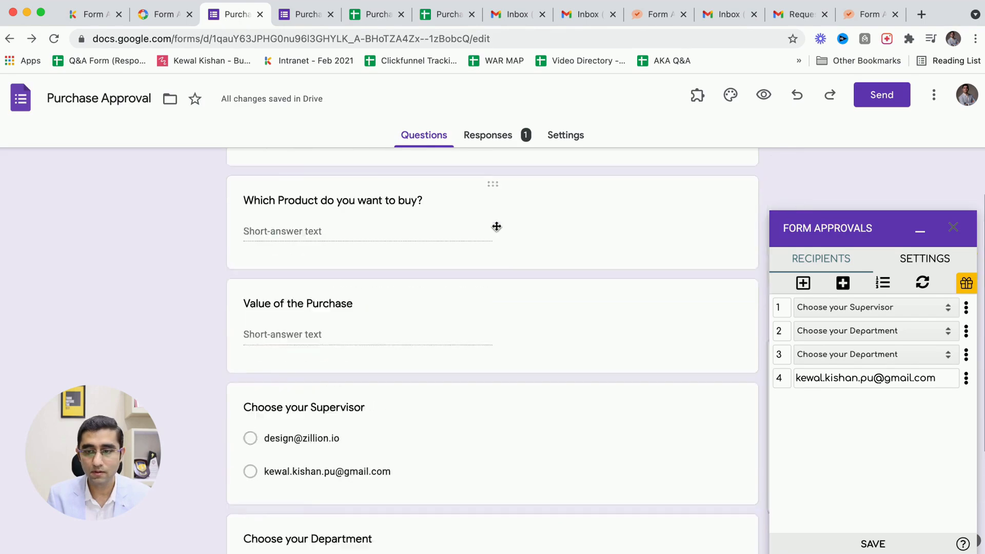
# Refresh the requester's inbox and open the Request #1 Confirmation email.
pyautogui.click(770, 18)
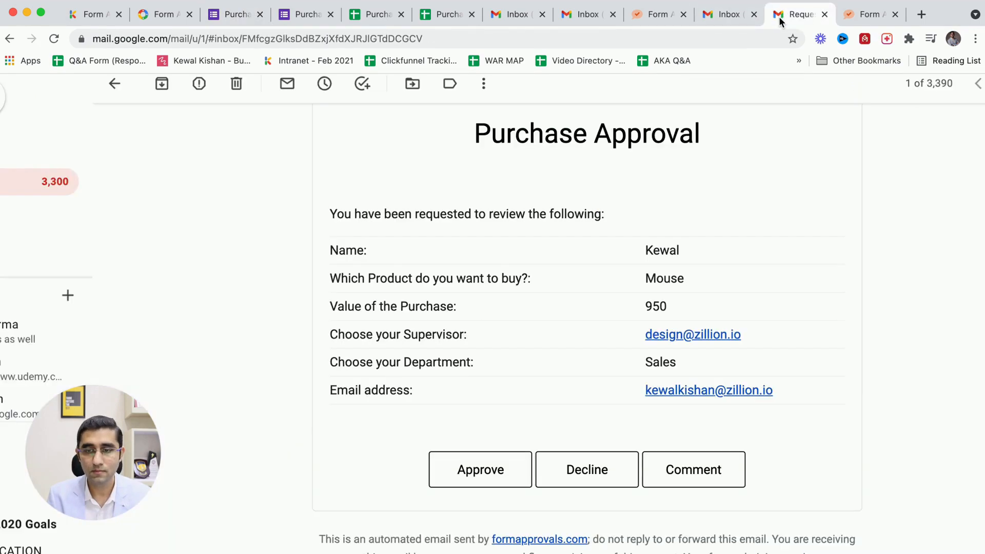
pyautogui.click(726, 14)
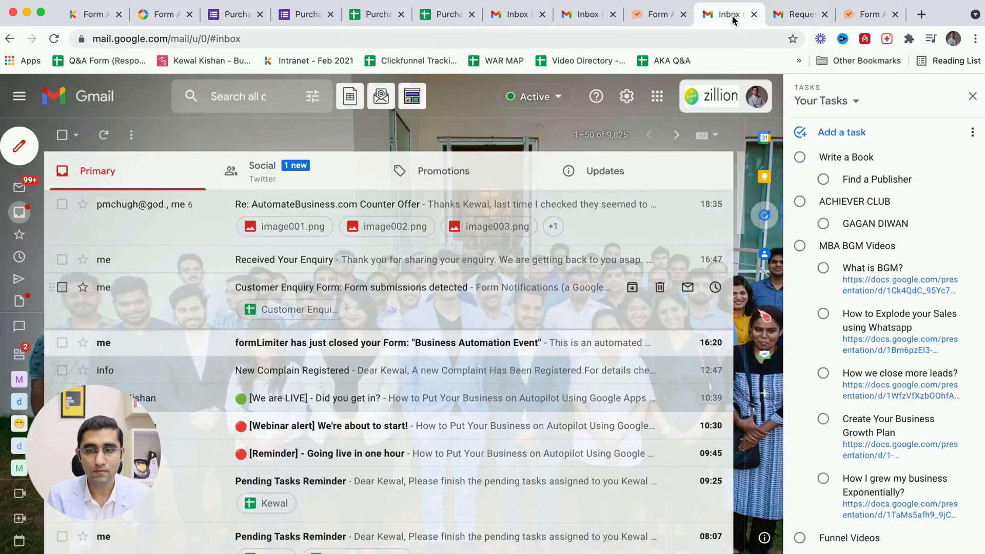
pyautogui.click(101, 137)
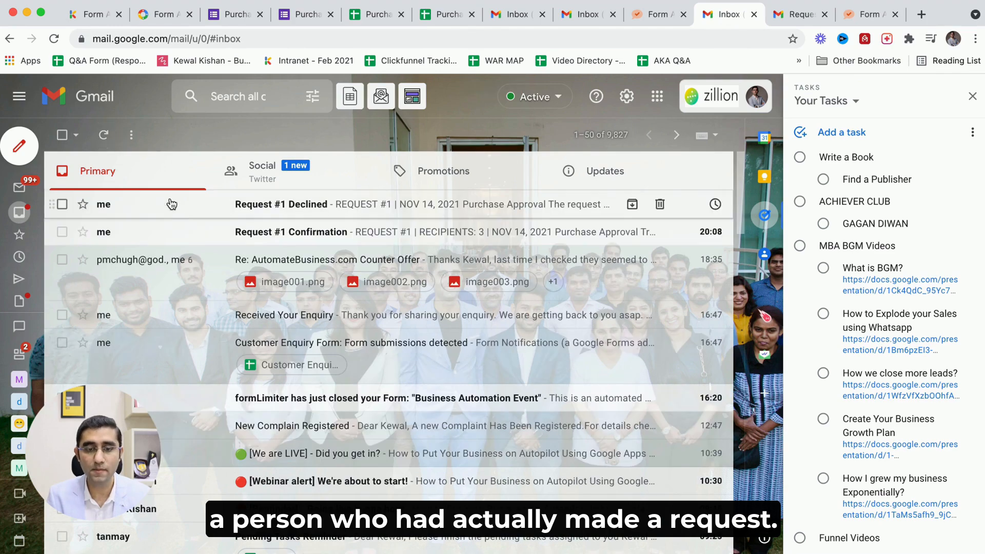
pyautogui.click(171, 231)
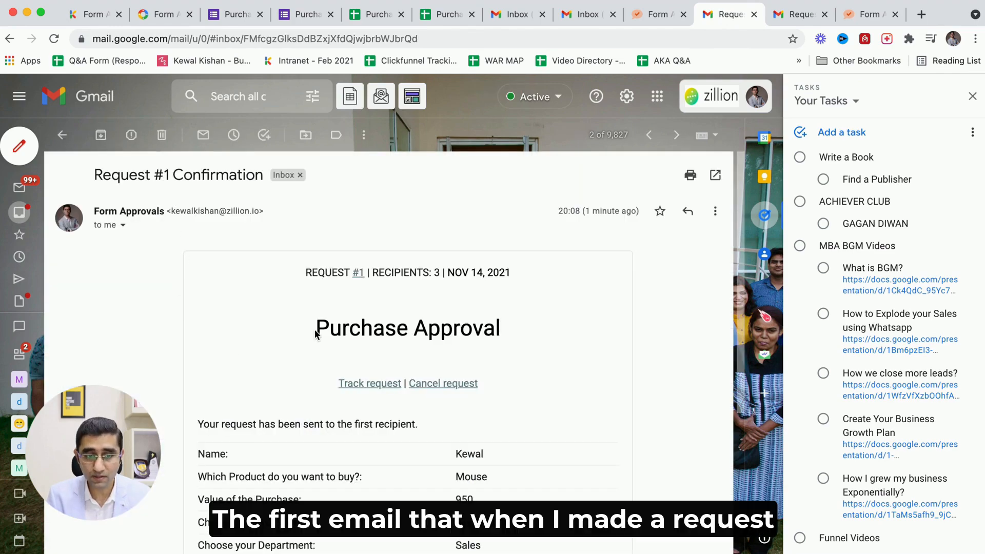
# Review the Request #1 Confirmation email, then go back and open the Request #1 Declined email.
pyautogui.scroll(-3, 312, 376)
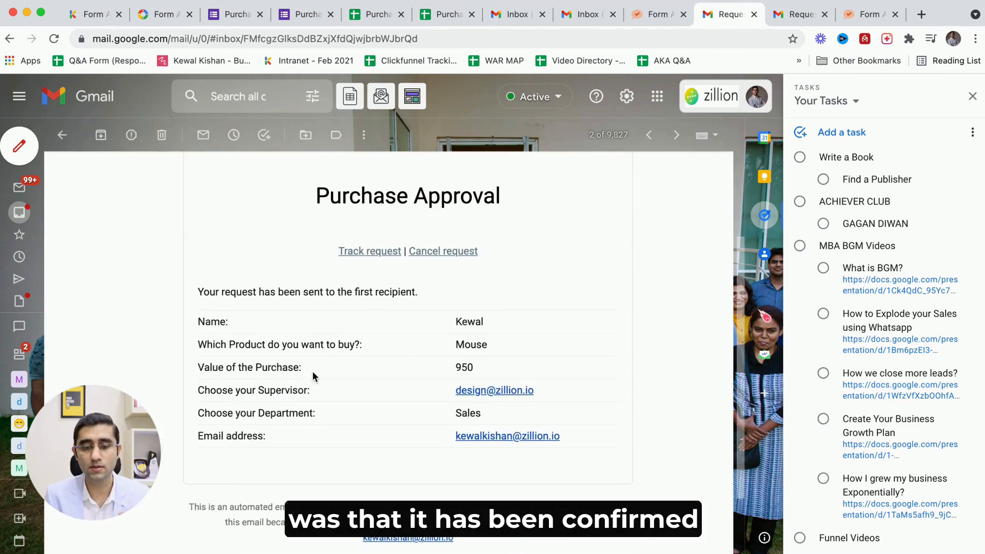
pyautogui.scroll(3, 312, 371)
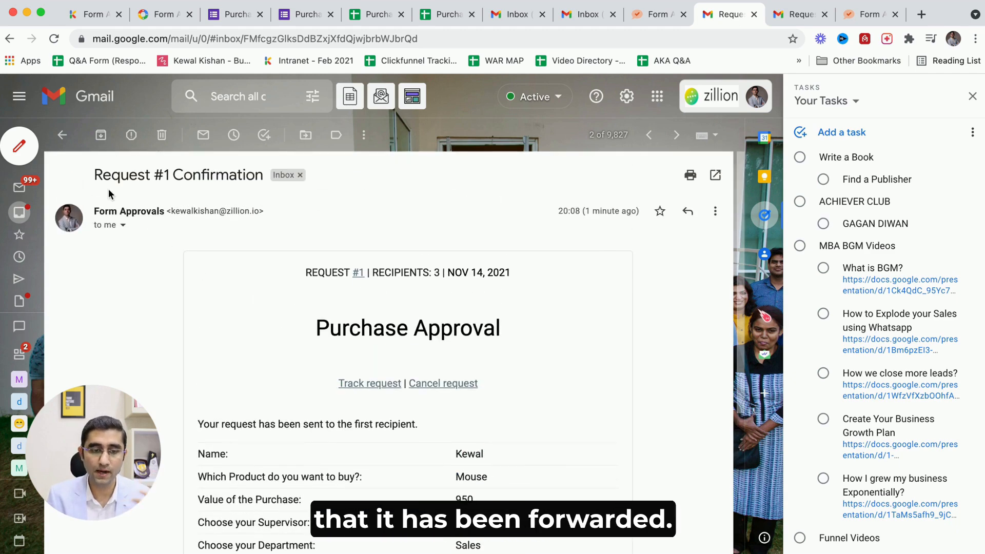
pyautogui.click(64, 136)
pyautogui.click(229, 205)
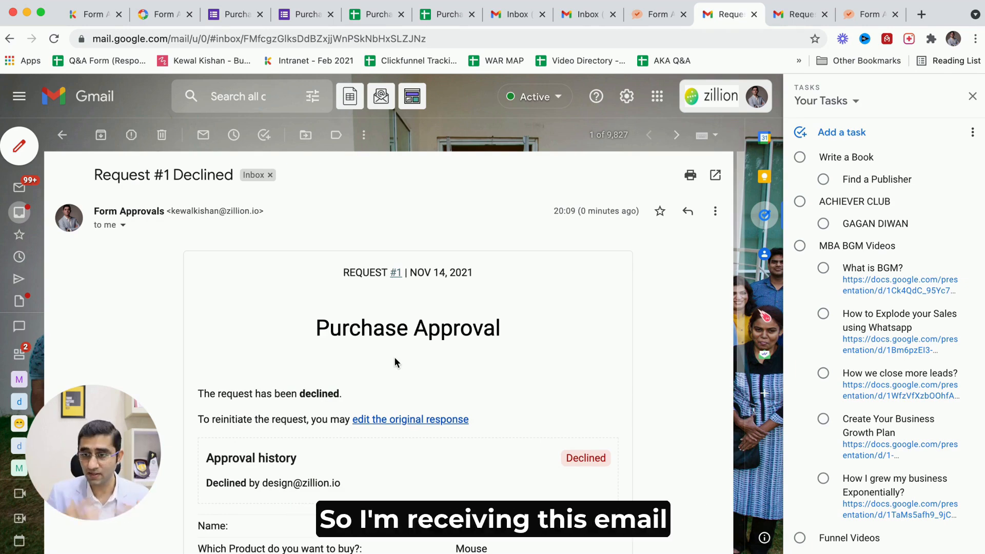
# Close the tasks side panel and read the declined email's approval history and request details.
pyautogui.click(765, 215)
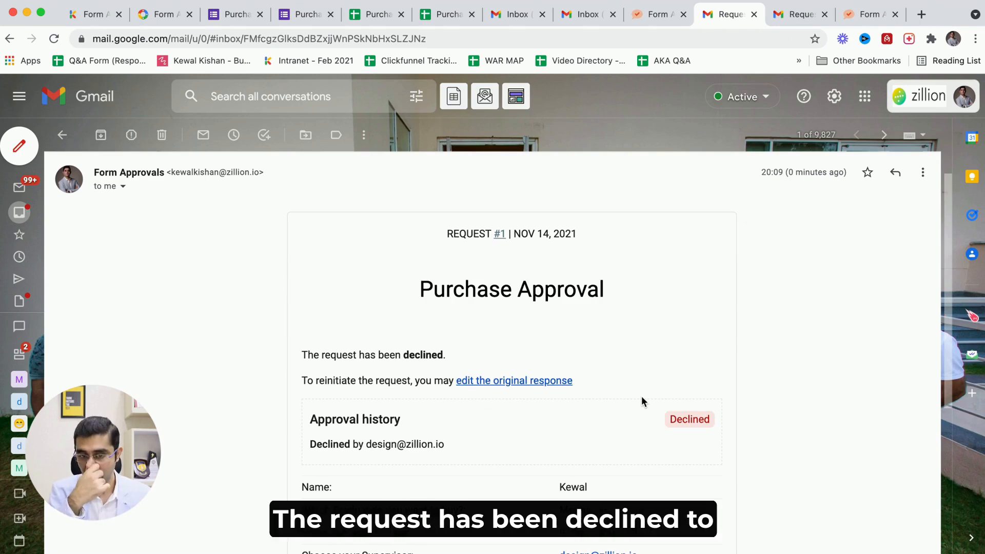
pyautogui.scroll(-3, 528, 459)
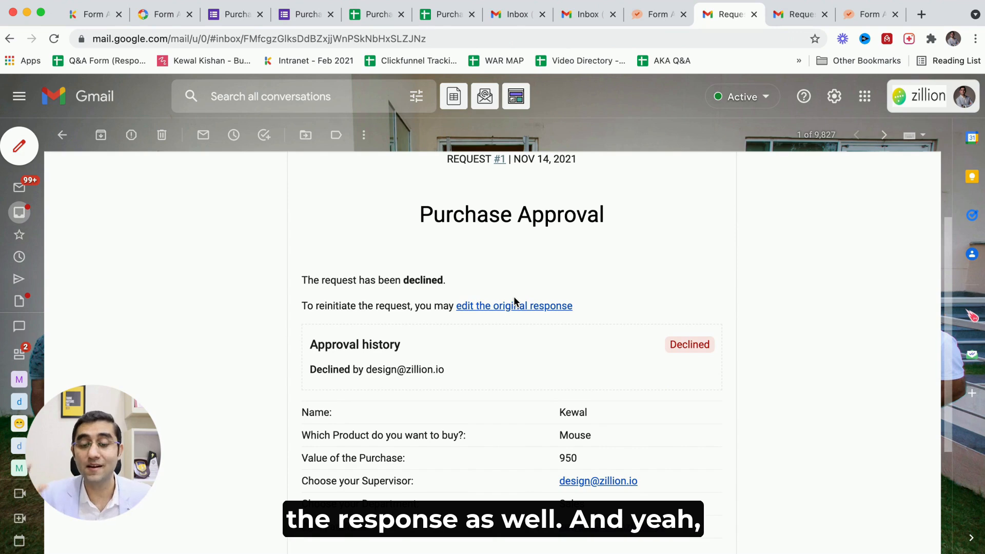
pyautogui.scroll(-3, 515, 301)
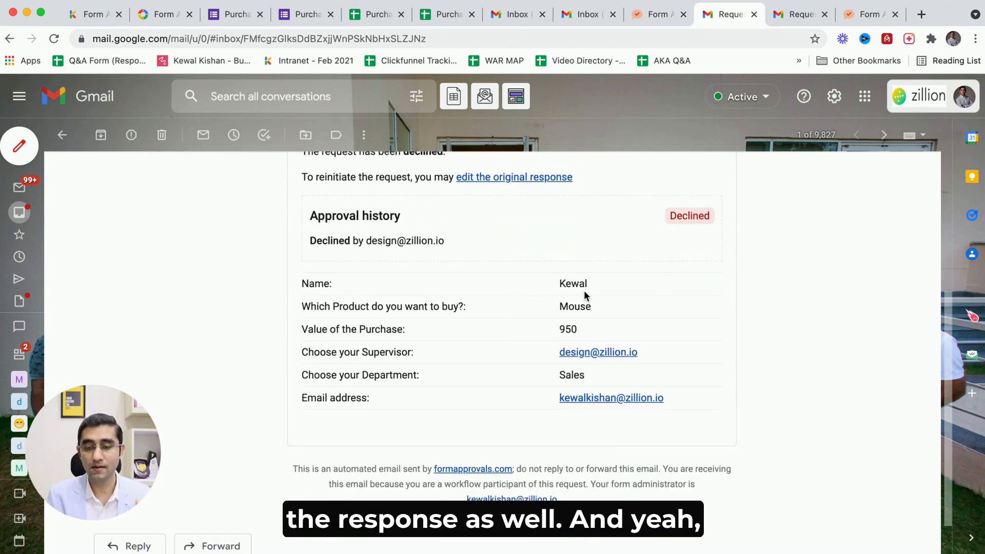
pyautogui.scroll(1, 482, 364)
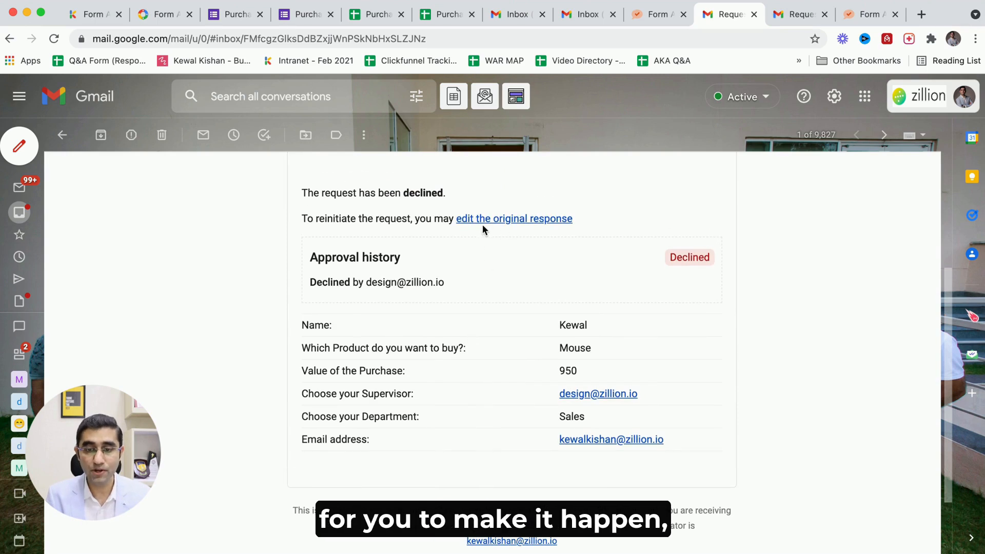
# Switch to the Purchase Approval form's settings and turn on Allow response editing.
pyautogui.click(236, 14)
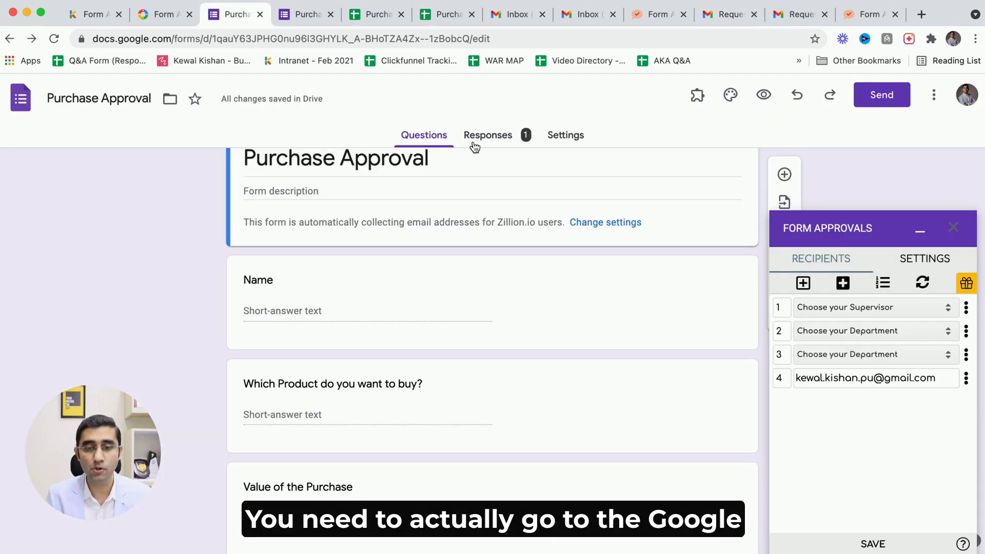
pyautogui.click(547, 139)
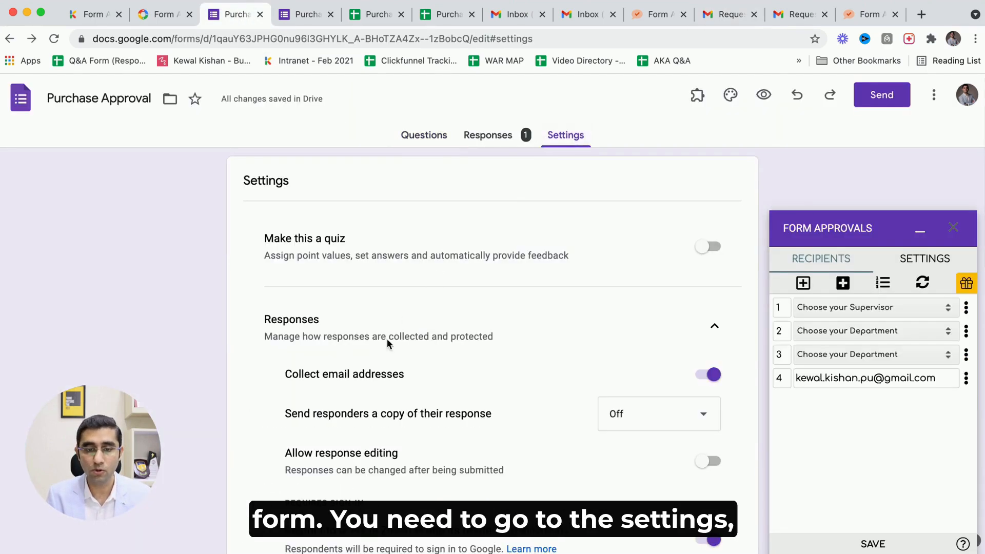
pyautogui.scroll(-4, 454, 376)
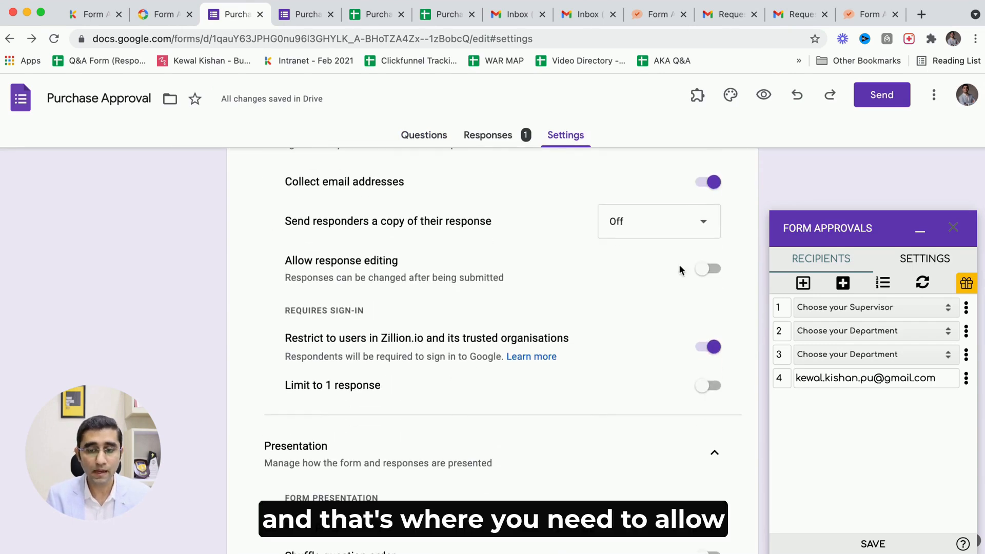
pyautogui.moveTo(329, 263); pyautogui.dragTo(410, 266)
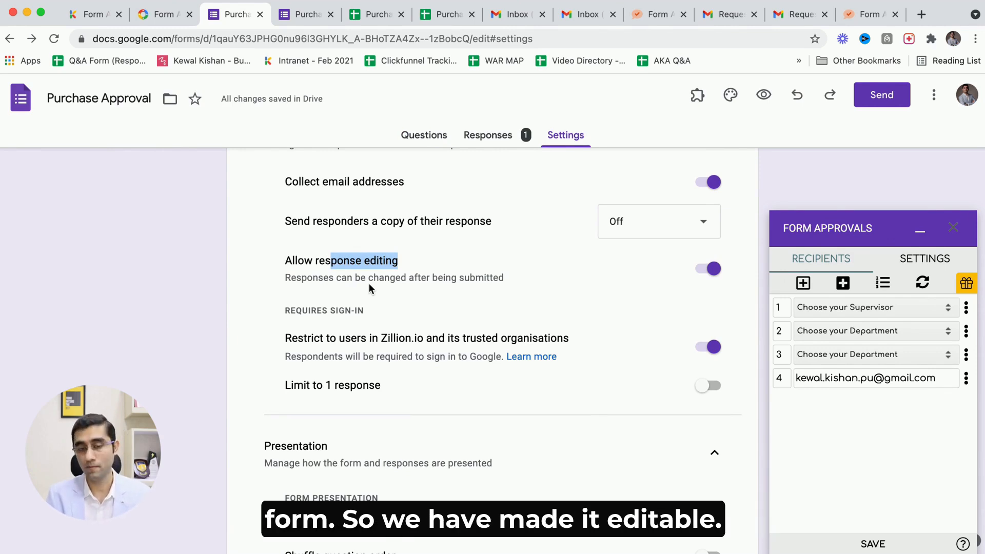
pyautogui.click(192, 270)
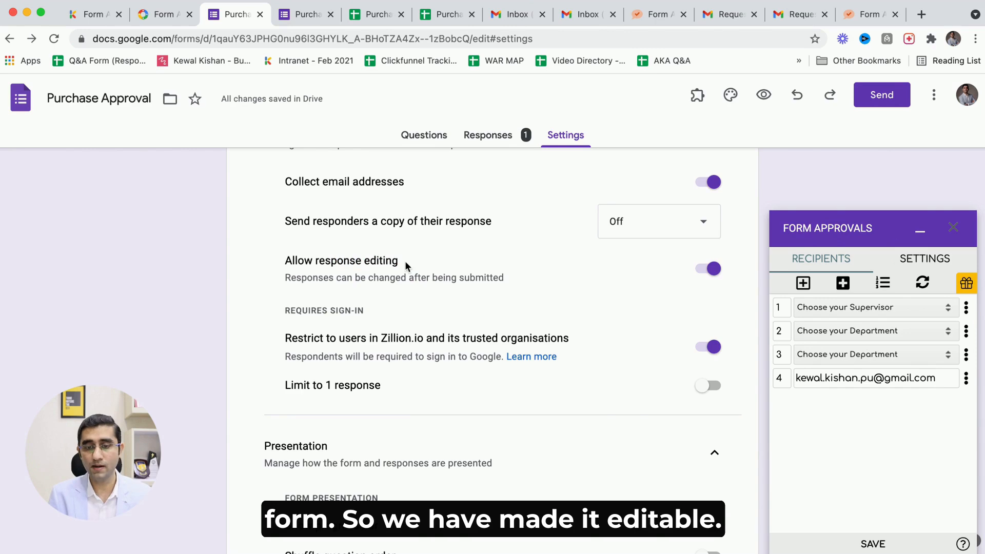
# Return to the Request #1 Declined email and follow the link to edit the original response.
pyautogui.click(868, 14)
pyautogui.click(720, 15)
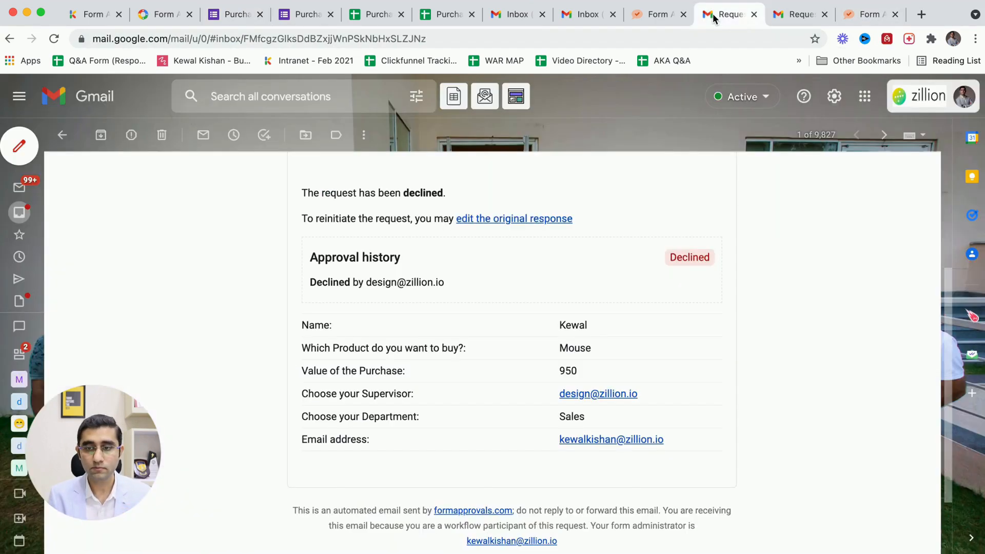
pyautogui.scroll(3, 517, 281)
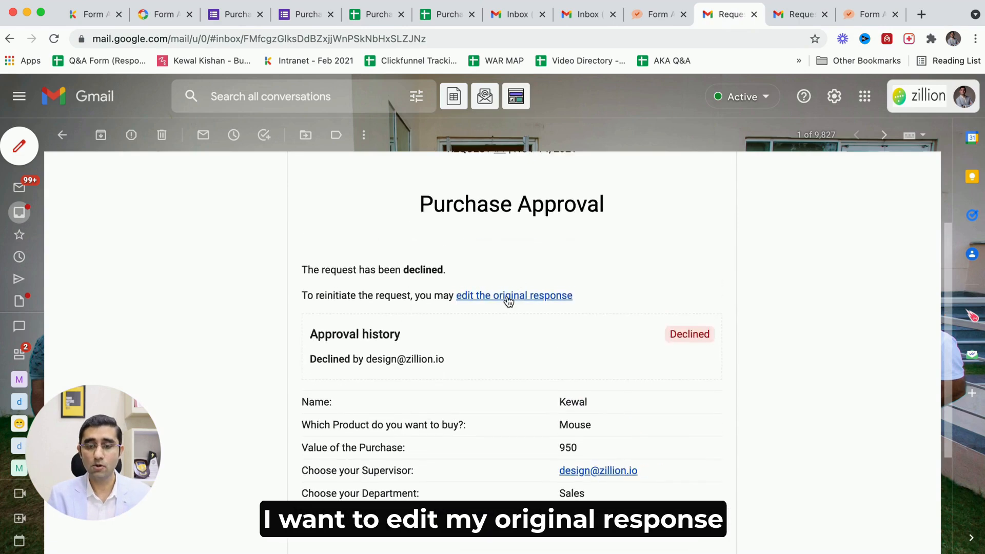
pyautogui.click(490, 295)
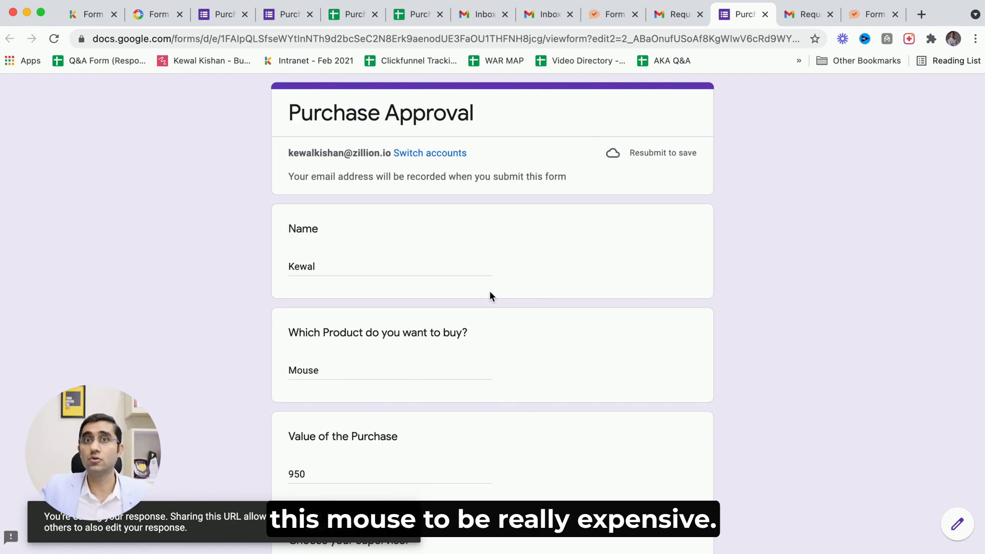
# Change the Value of the Purchase to 800 and resubmit the form response.
pyautogui.scroll(-3, 489, 296)
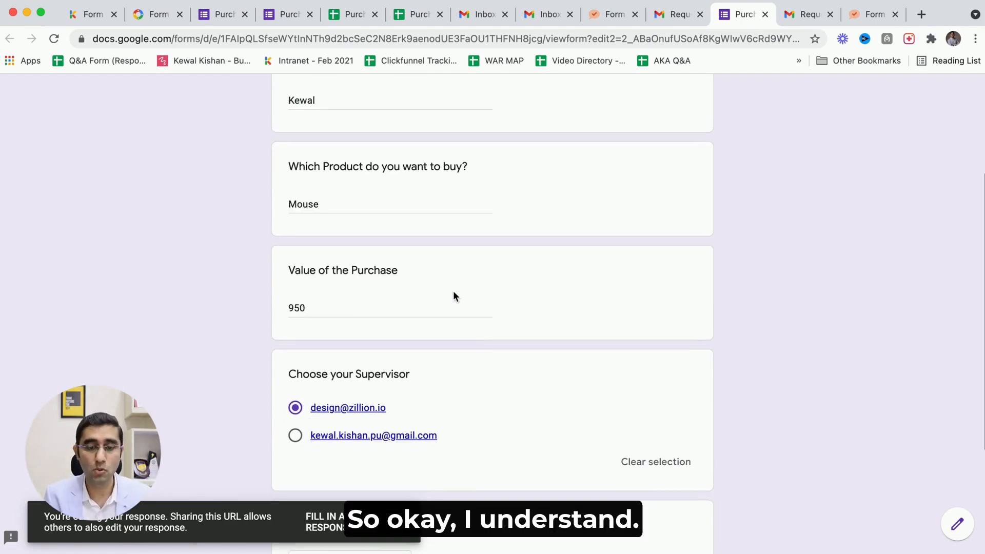
pyautogui.click(345, 308)
pyautogui.hotkey('shift', 'Right')
pyautogui.write('80')
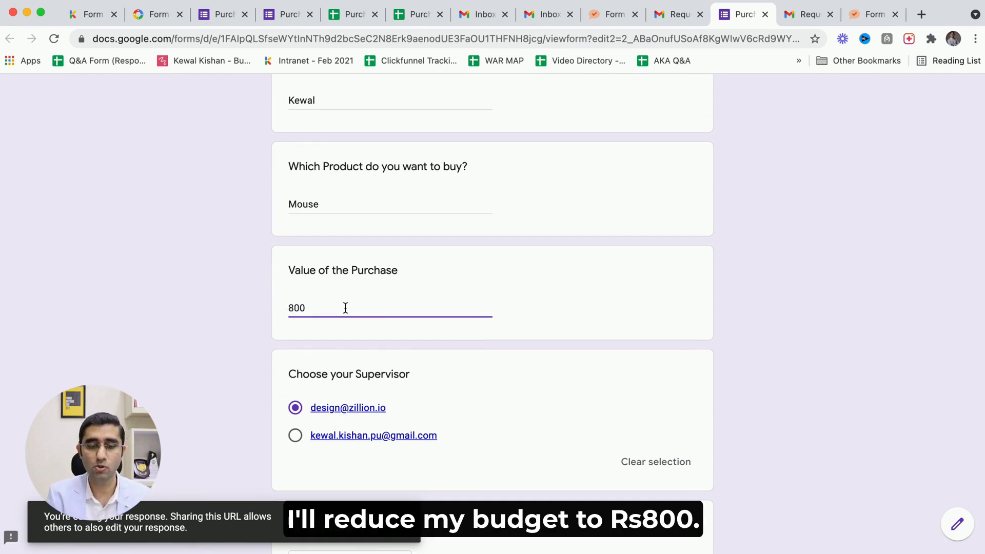
pyautogui.scroll(-4, 158, 322)
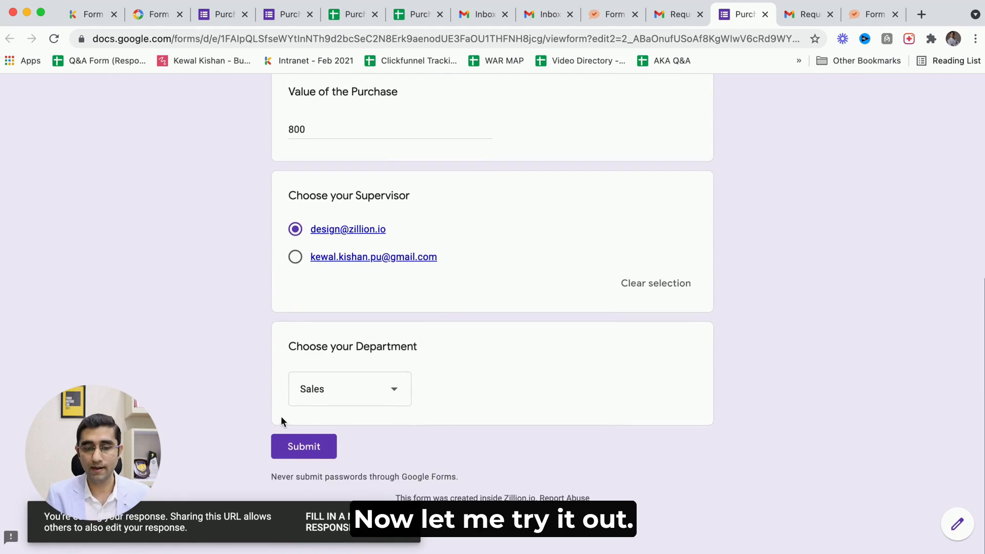
pyautogui.click(288, 446)
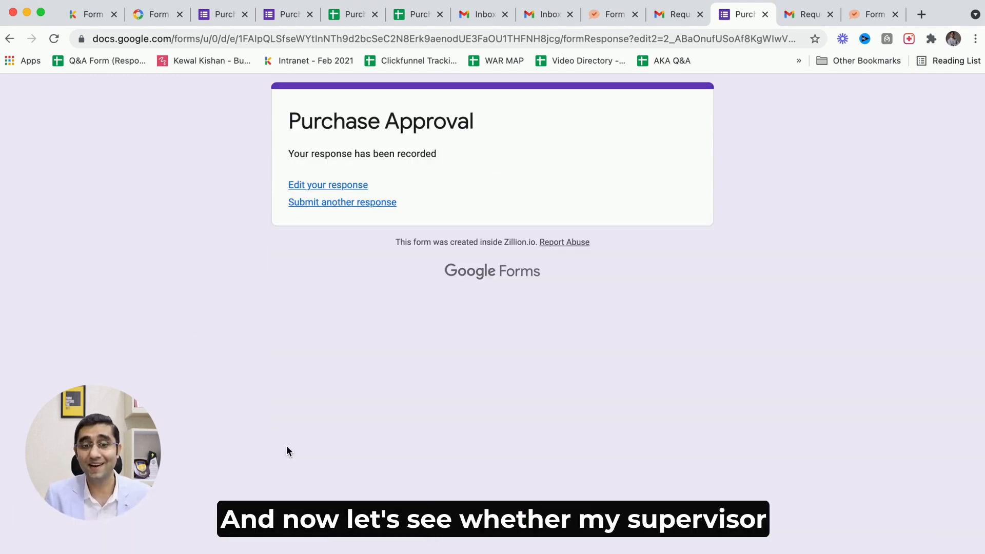
# Switch to the supervisor's inbox, refresh it, and open the new Request #1 (1) for your review email.
pyautogui.hotkey('ctrl', 'Tab')
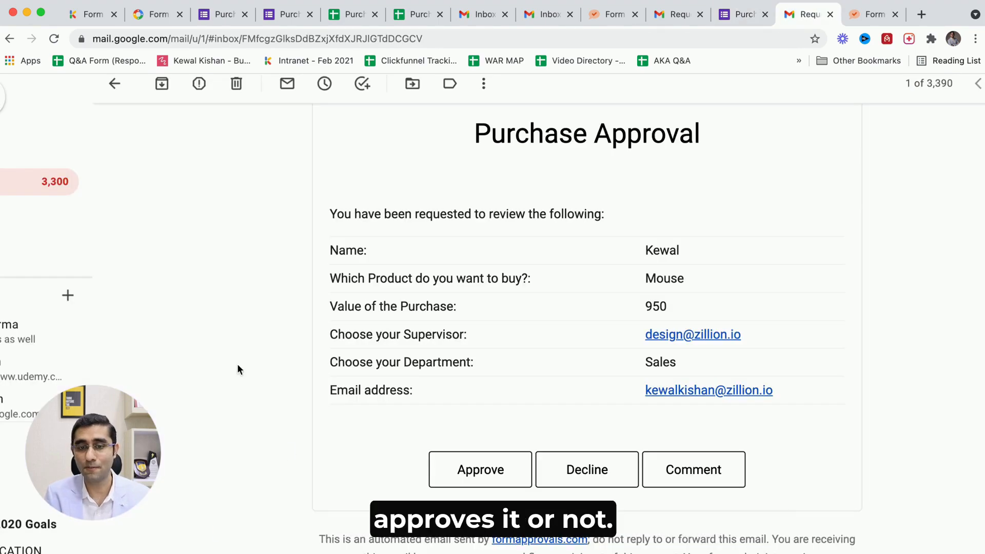
pyautogui.click(62, 181)
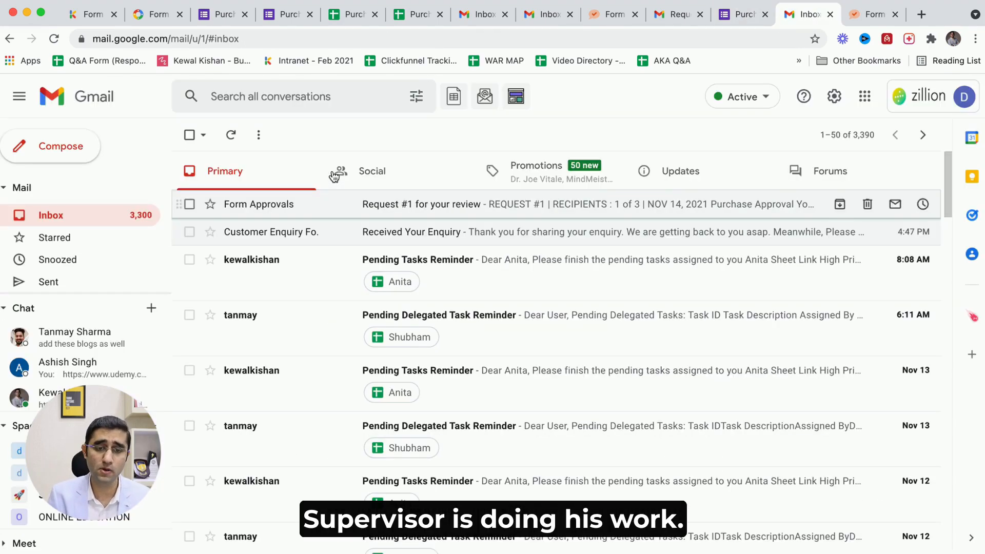
pyautogui.click(231, 136)
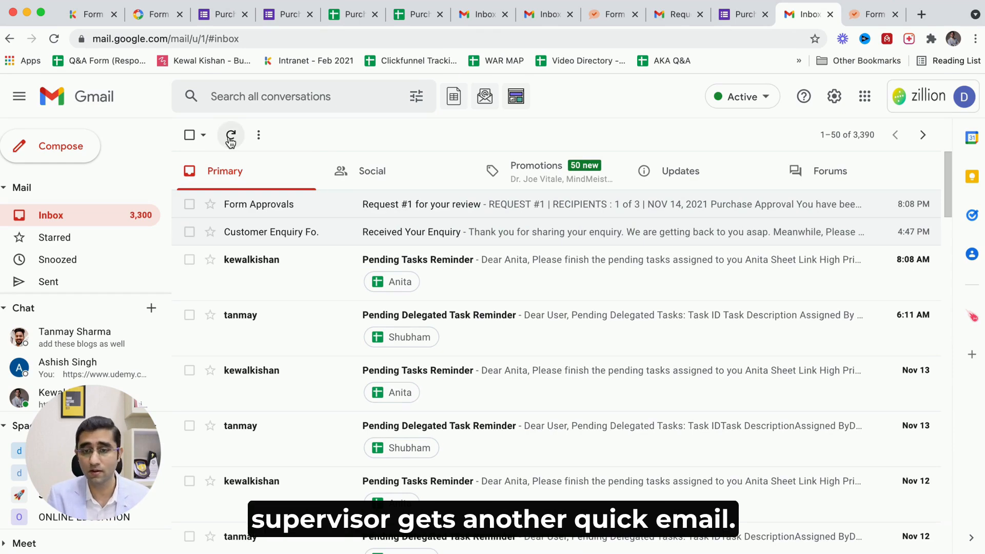
pyautogui.click(231, 137)
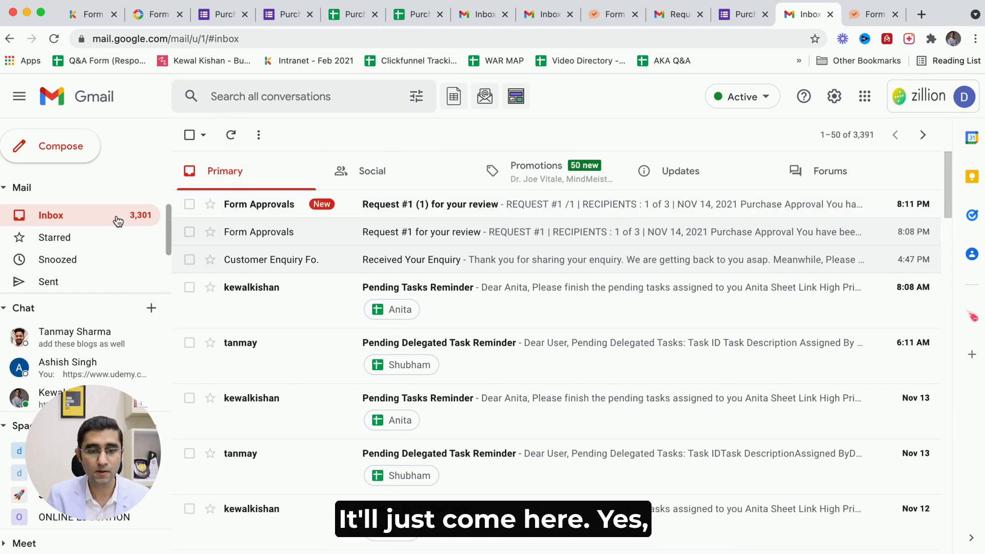
pyautogui.click(380, 208)
# Read the updated request details and approve the purchase request.
pyautogui.scroll(-3, 445, 333)
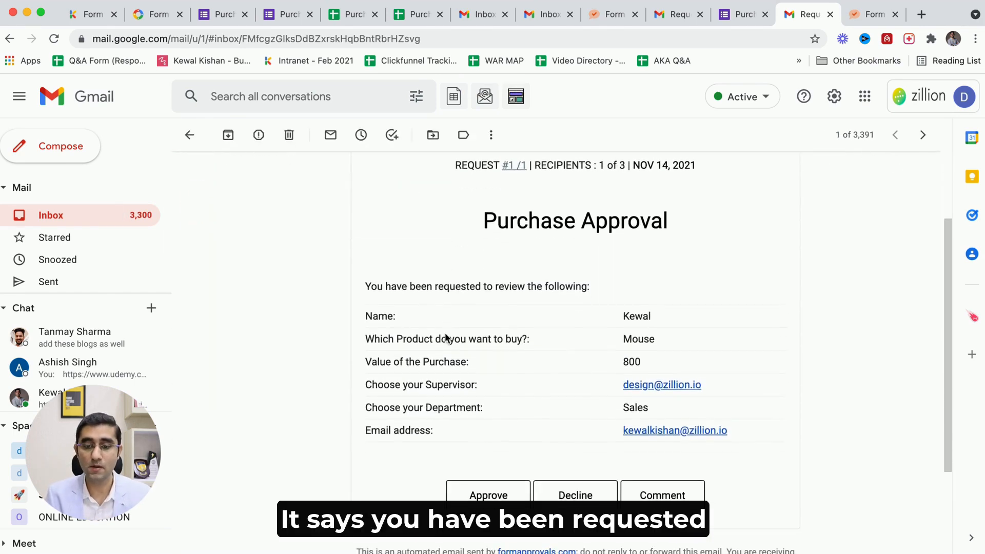
pyautogui.moveTo(528, 285); pyautogui.dragTo(577, 286)
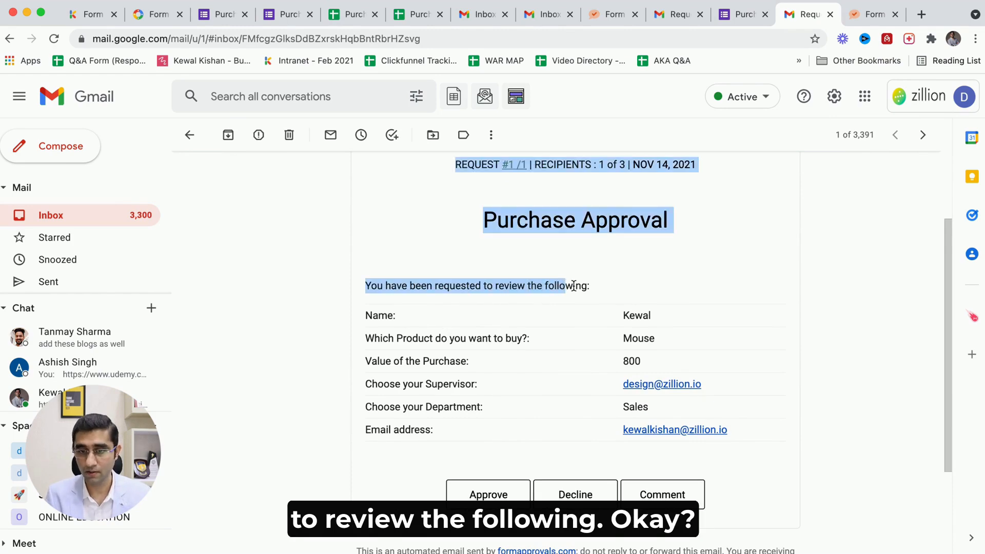
pyautogui.click(599, 288)
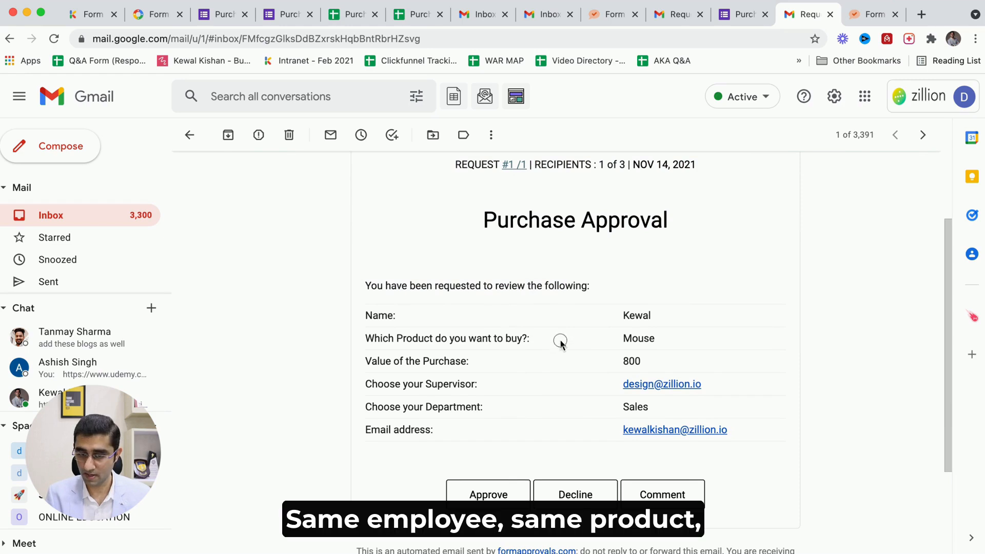
pyautogui.moveTo(423, 361); pyautogui.dragTo(480, 372)
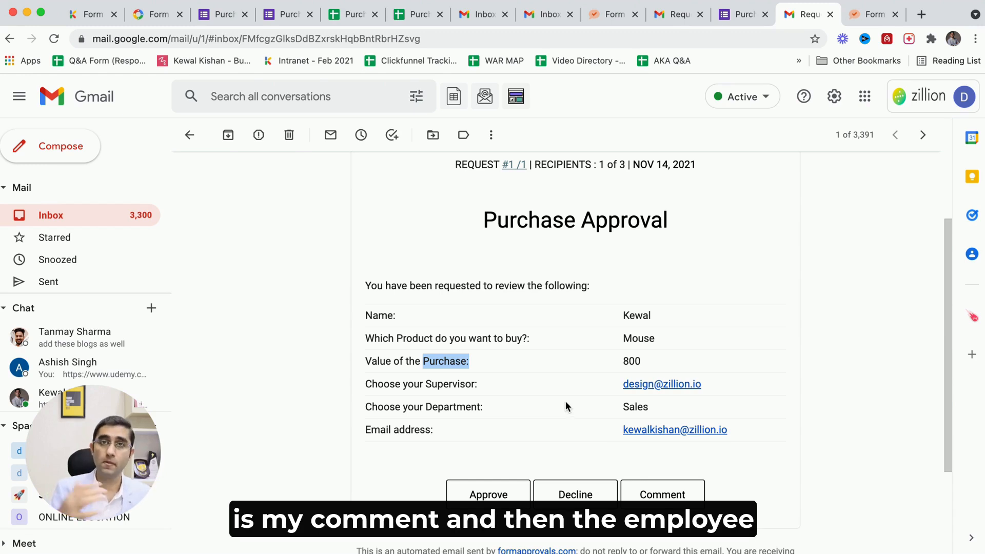
pyautogui.click(487, 493)
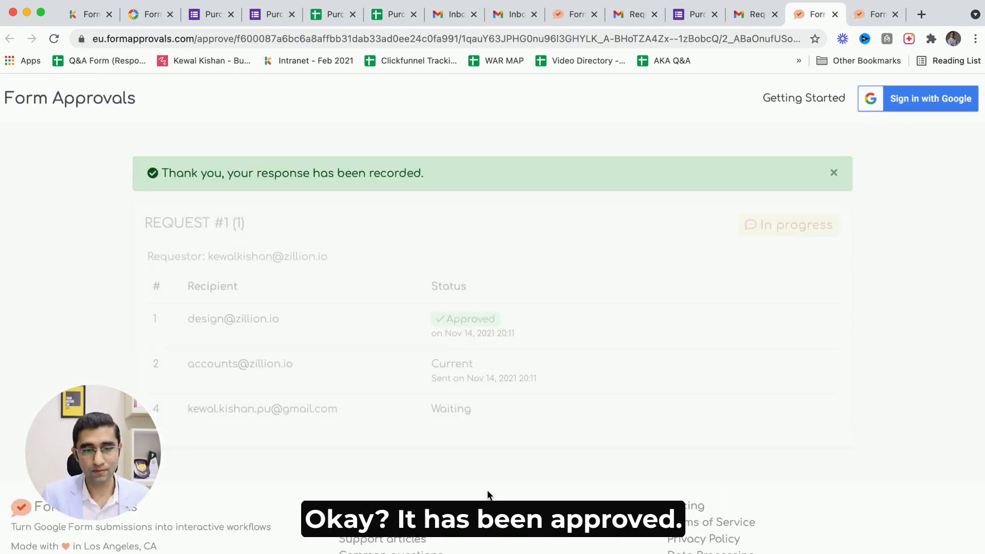
# Examine the request status page listing each recipient and their status.
pyautogui.scroll(-3, 380, 354)
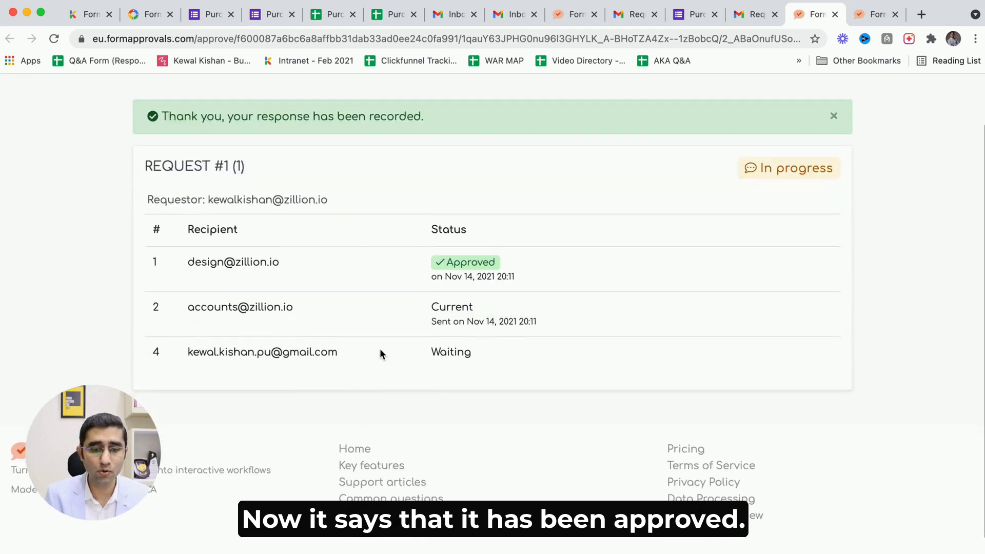
pyautogui.moveTo(236, 247); pyautogui.dragTo(295, 241)
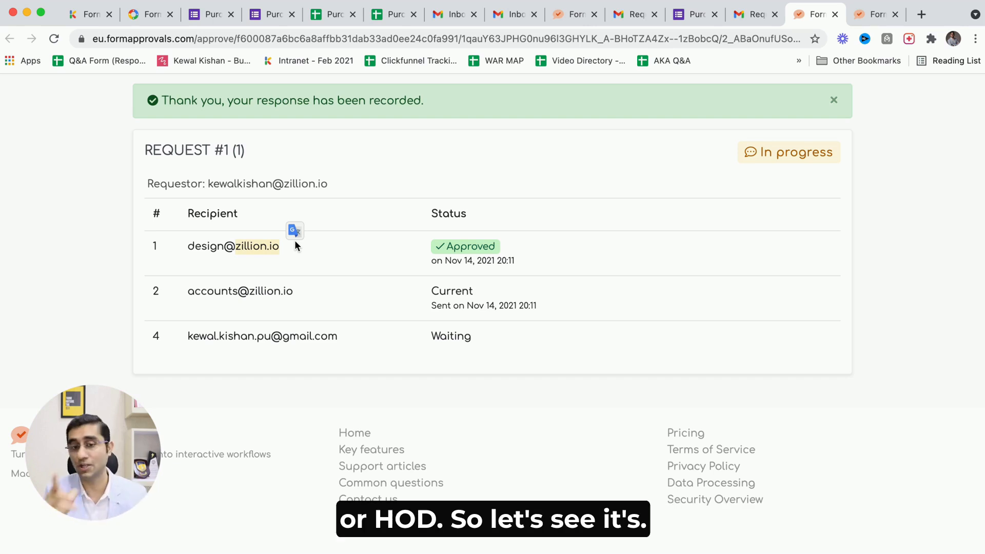
pyautogui.moveTo(221, 291); pyautogui.dragTo(277, 288)
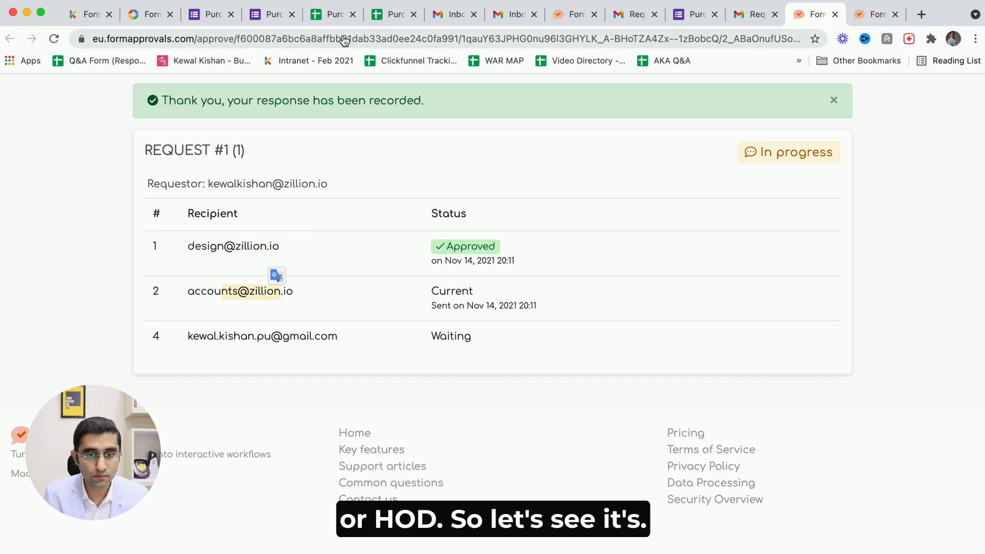
# Open the Depts sheet and check the Sales row's Manager and Dept Head entries.
pyautogui.click(391, 16)
pyautogui.click(148, 219)
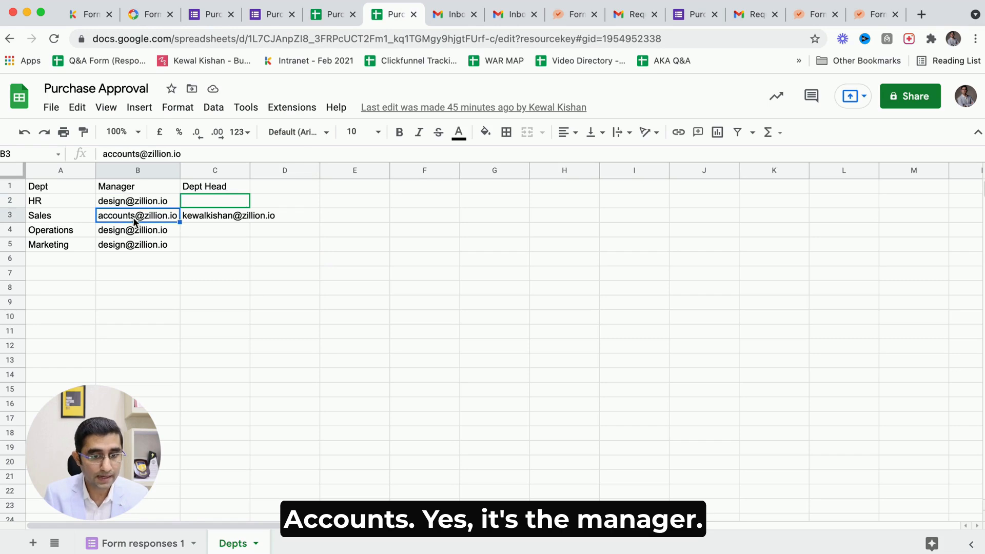
pyautogui.moveTo(125, 190); pyautogui.dragTo(119, 247)
pyautogui.click(123, 214)
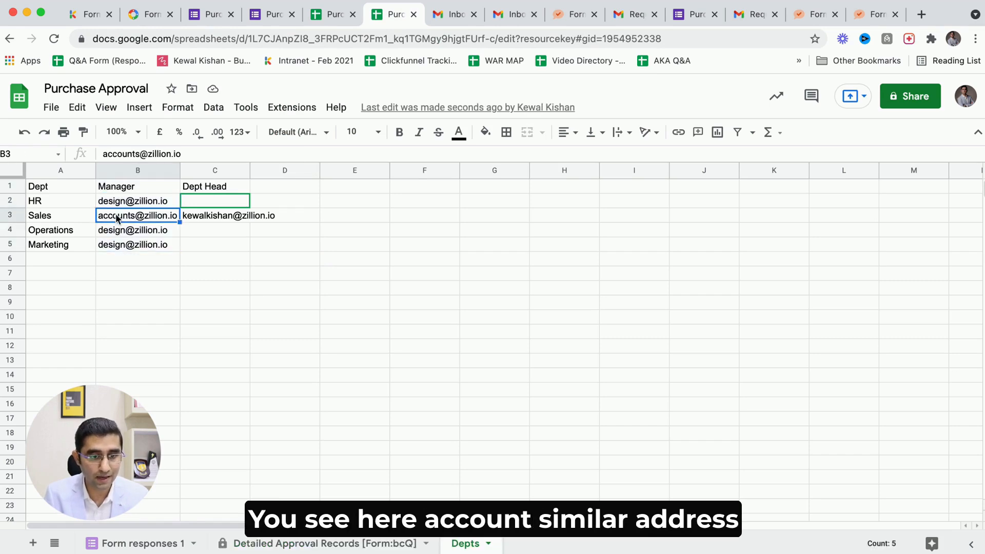
pyautogui.click(61, 217)
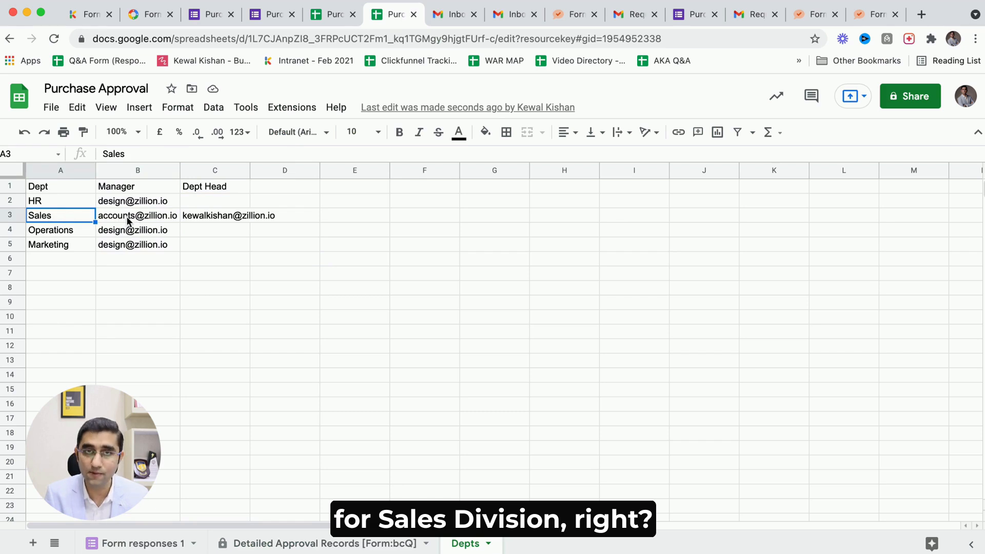
pyautogui.click(200, 218)
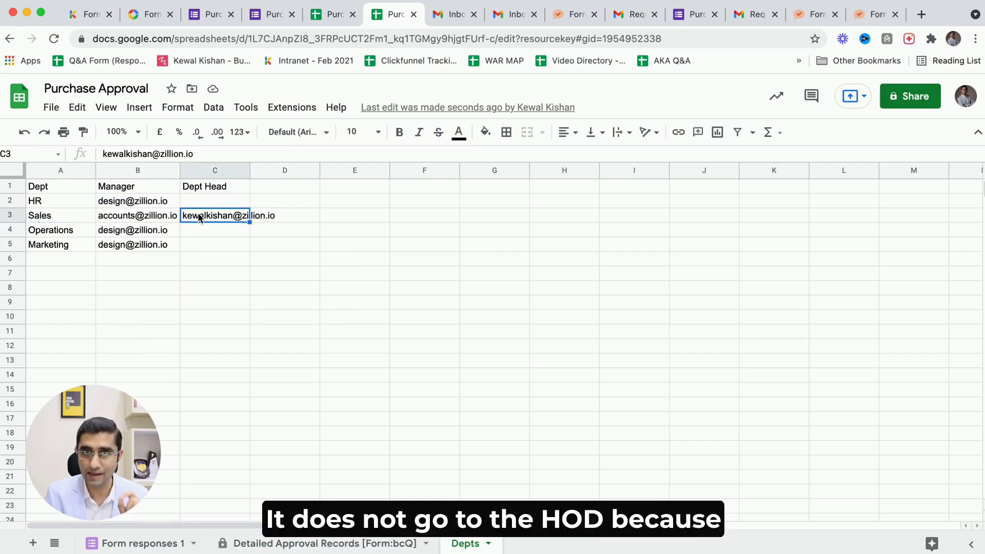
# Switch to the accounts department's mailbox and open the new Request #1 (1) review email.
pyautogui.moveTo(144, 219)
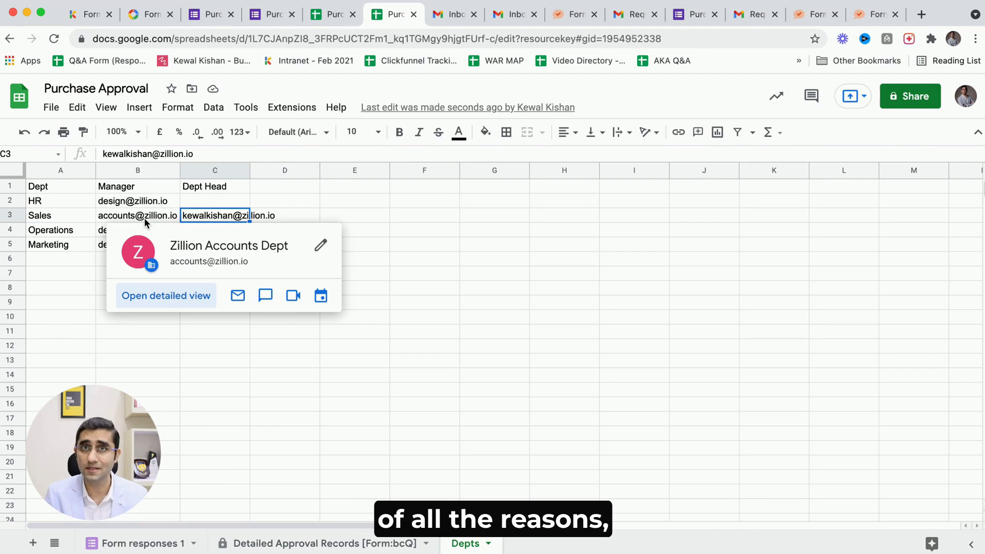
pyautogui.click(144, 219)
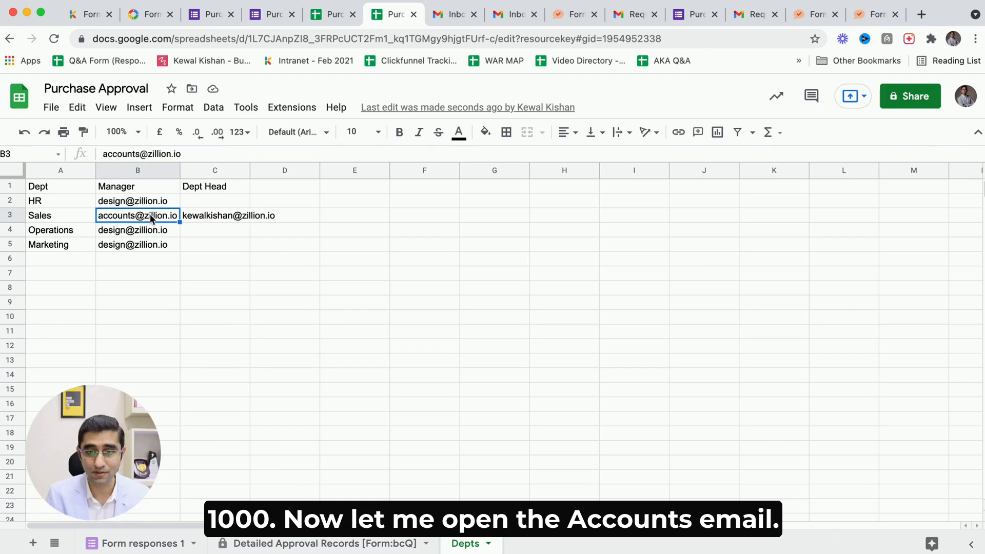
pyautogui.click(619, 23)
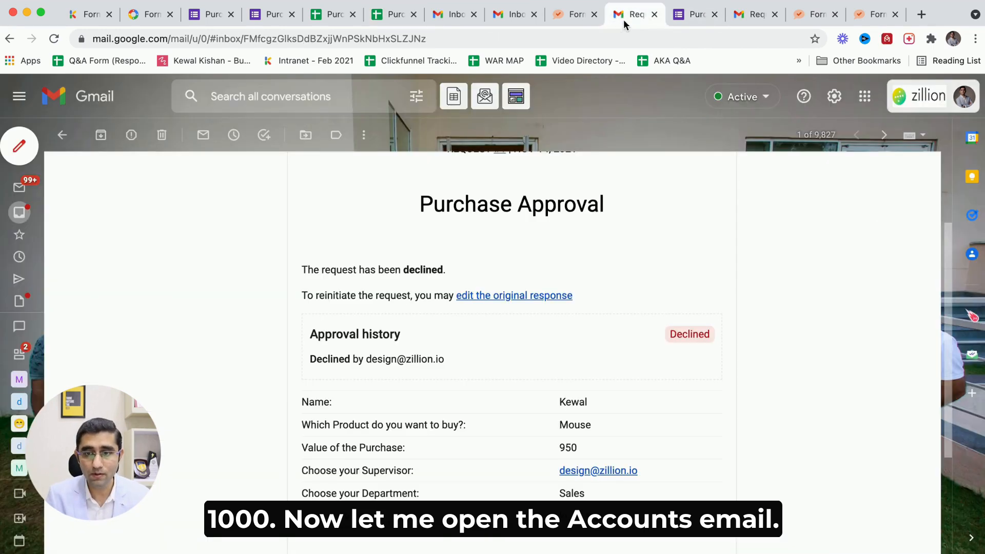
pyautogui.click(888, 101)
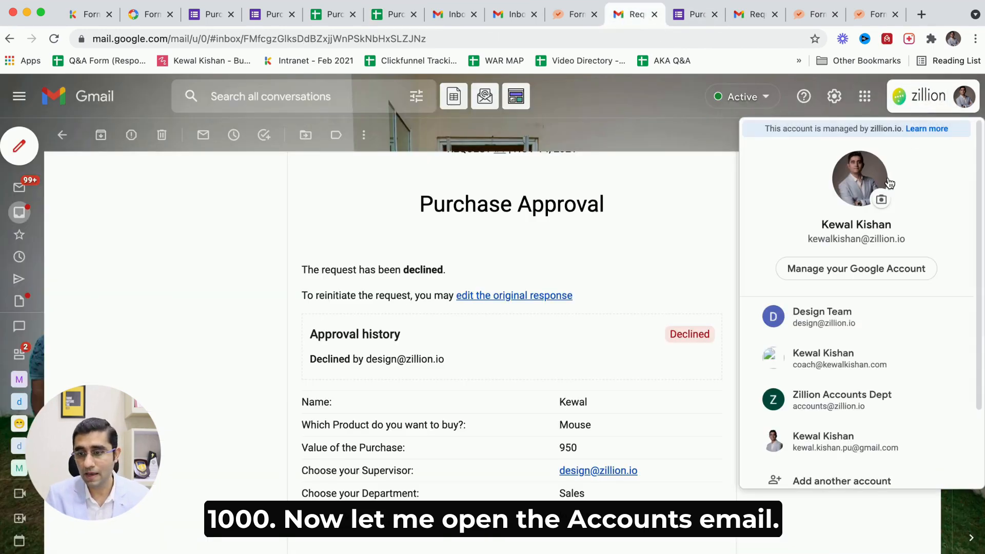
pyautogui.click(818, 416)
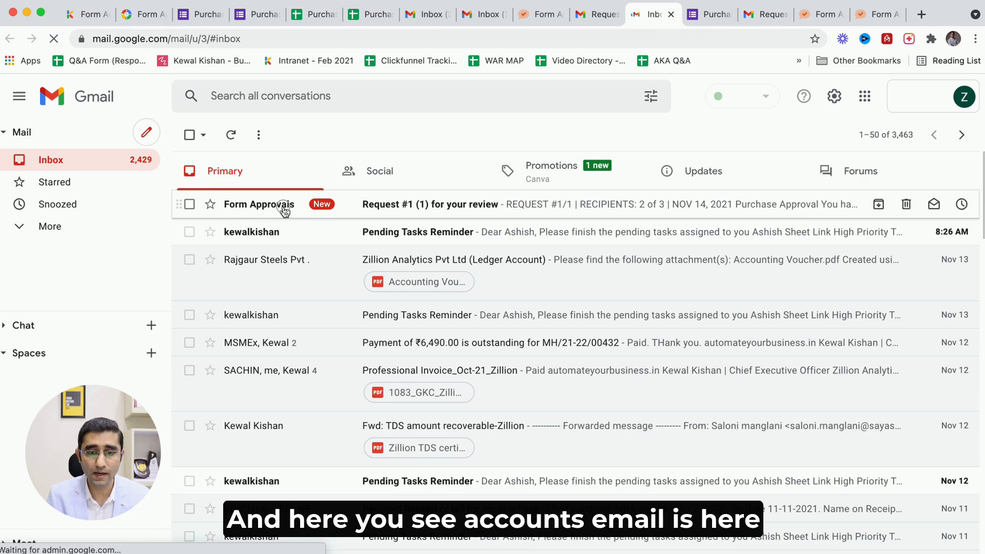
pyautogui.click(282, 210)
# Read the request details and approval history, then approve the purchase request as the accounts department.
pyautogui.scroll(-2, 380, 323)
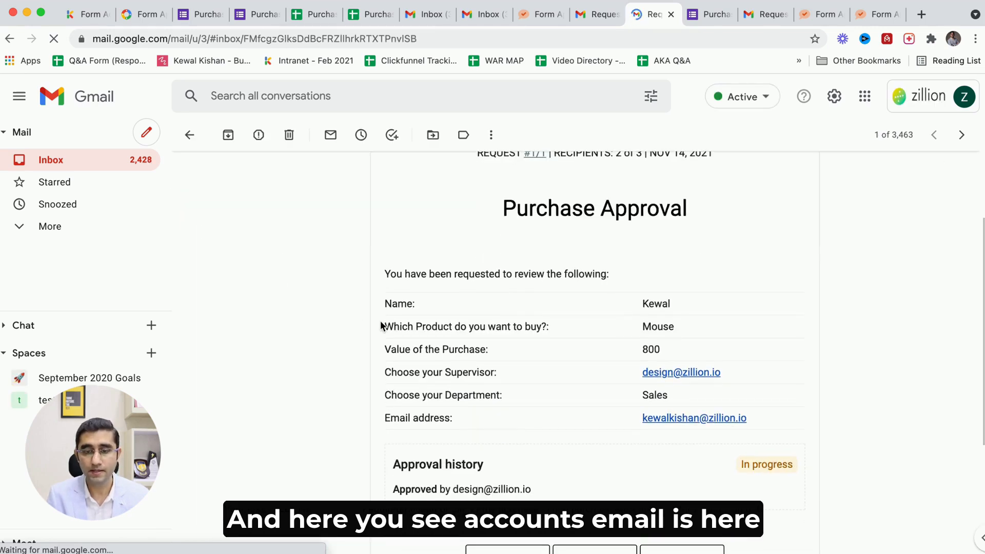
pyautogui.scroll(1, 380, 322)
pyautogui.moveTo(410, 345); pyautogui.dragTo(566, 338)
pyautogui.scroll(-4, 567, 337)
pyautogui.moveTo(529, 290); pyautogui.dragTo(571, 292)
pyautogui.scroll(-3, 546, 327)
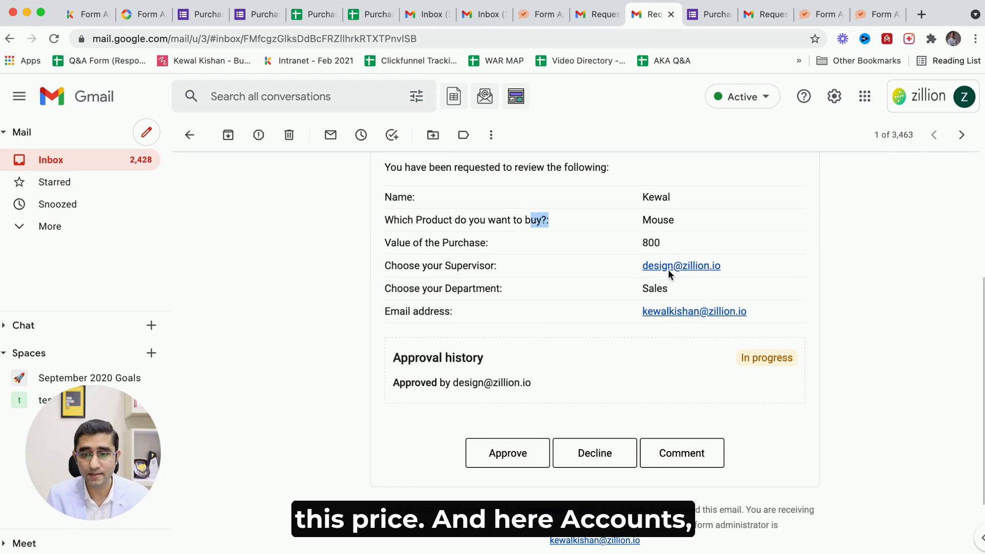
pyautogui.moveTo(638, 248); pyautogui.dragTo(676, 248)
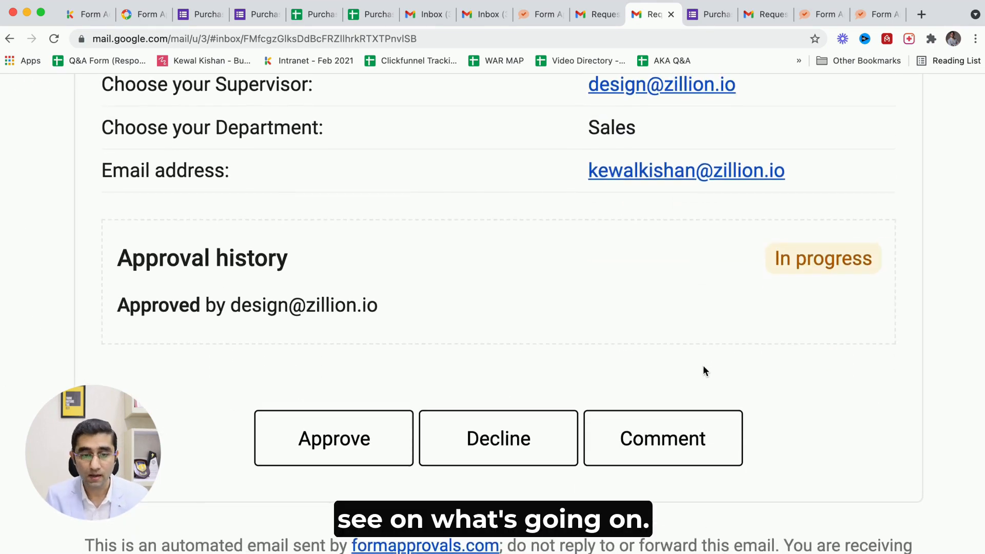
pyautogui.moveTo(169, 306); pyautogui.dragTo(373, 308)
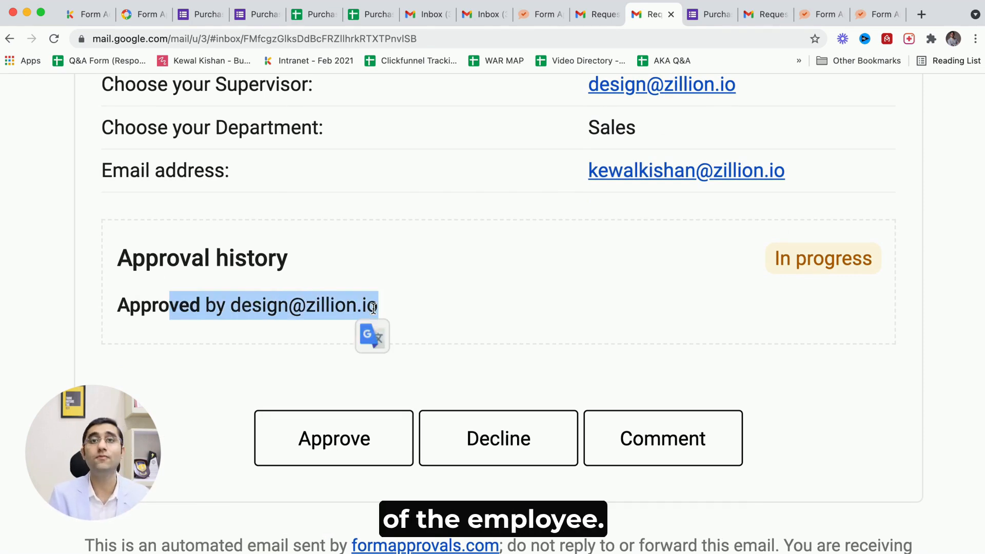
pyautogui.click(427, 381)
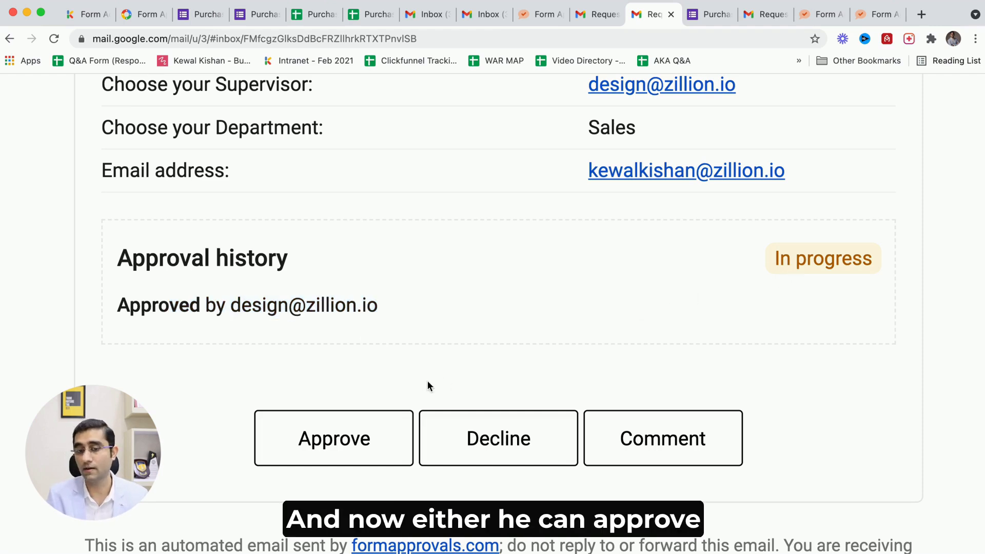
pyautogui.click(372, 436)
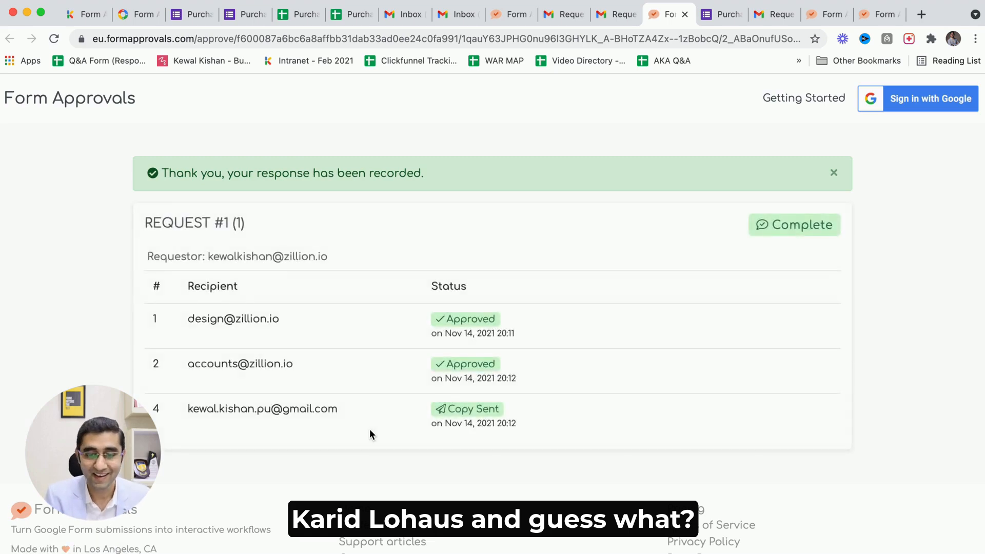
# Examine the request status page listing each recipient and their status.
pyautogui.scroll(-1, 370, 430)
pyautogui.scroll(-2, 369, 431)
pyautogui.scroll(5, 370, 430)
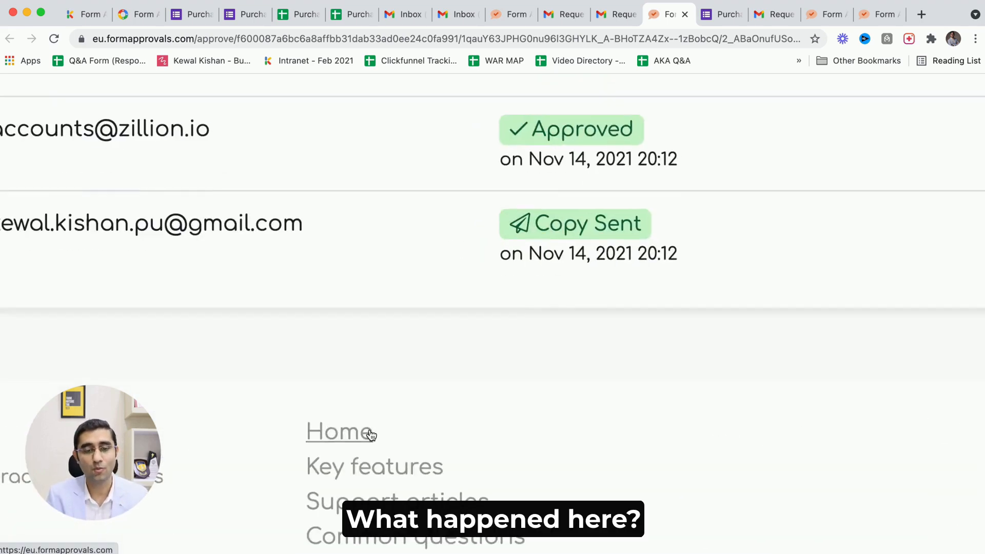
pyautogui.scroll(1, 312, 303)
pyautogui.hscroll(-3, 309, 294)
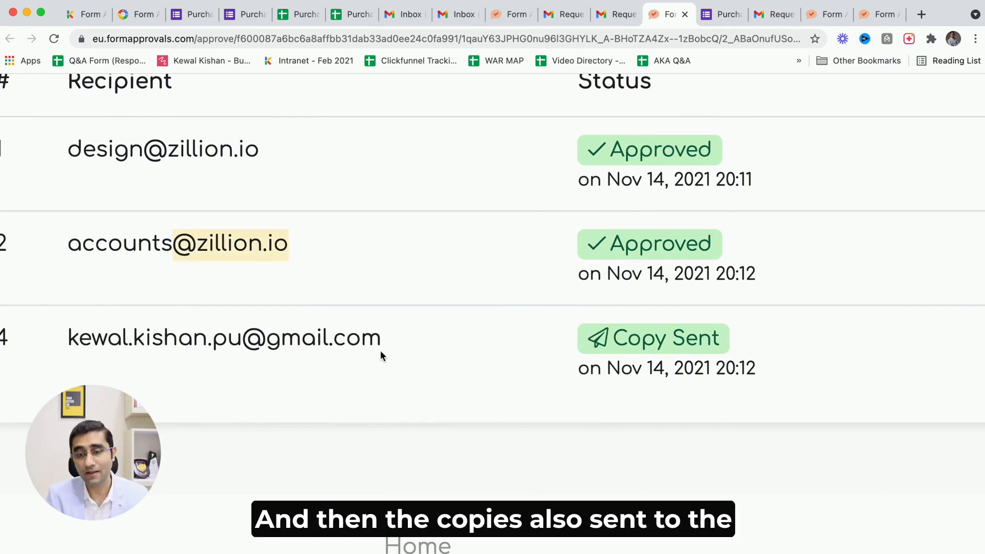
pyautogui.moveTo(349, 349); pyautogui.dragTo(265, 348)
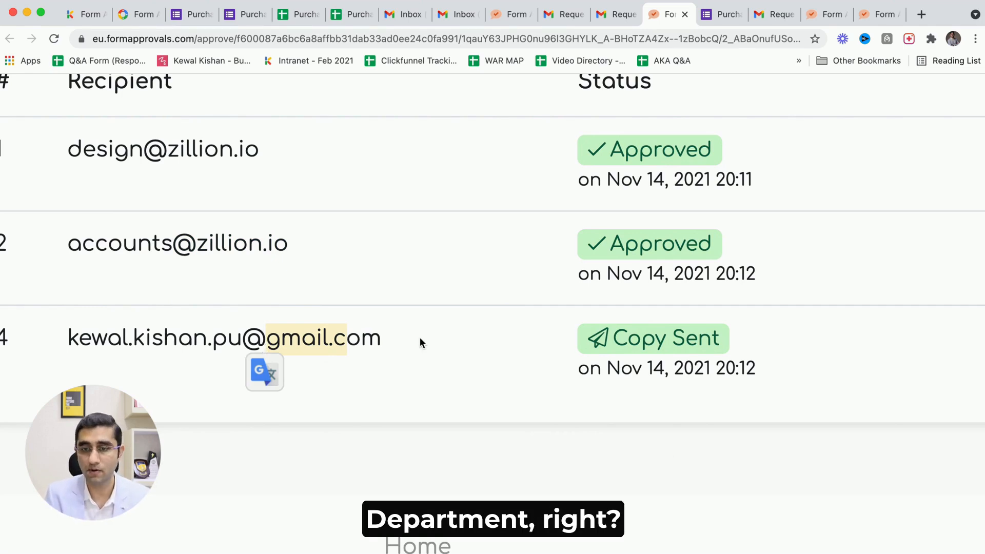
# Return to the mail tab, switch to the copy recipient's personal mailbox, and open the Request #1 (1) Complete email.
pyautogui.hotkey('ctrl', 'shift', 'Tab')
pyautogui.hotkey('ctrl', '0')
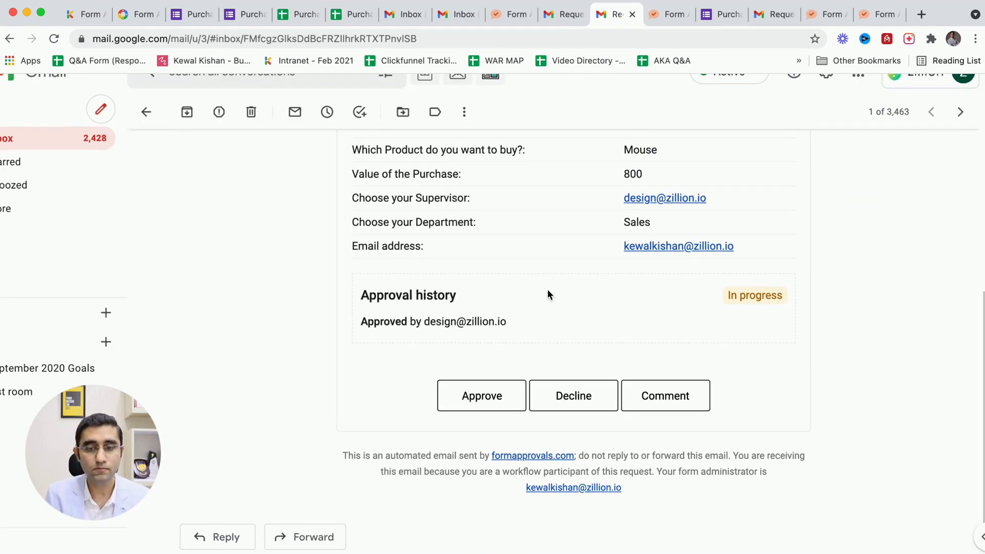
pyautogui.click(927, 83)
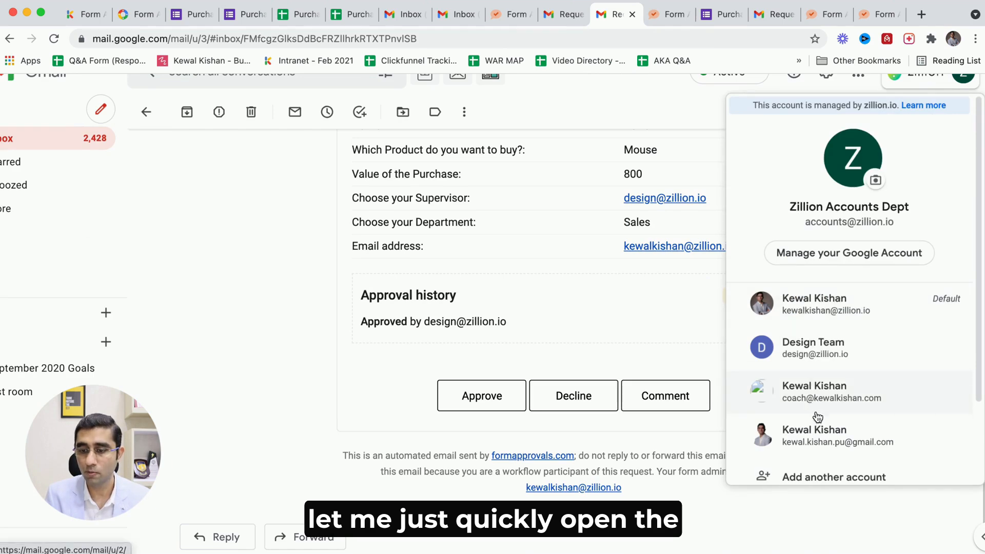
pyautogui.click(813, 435)
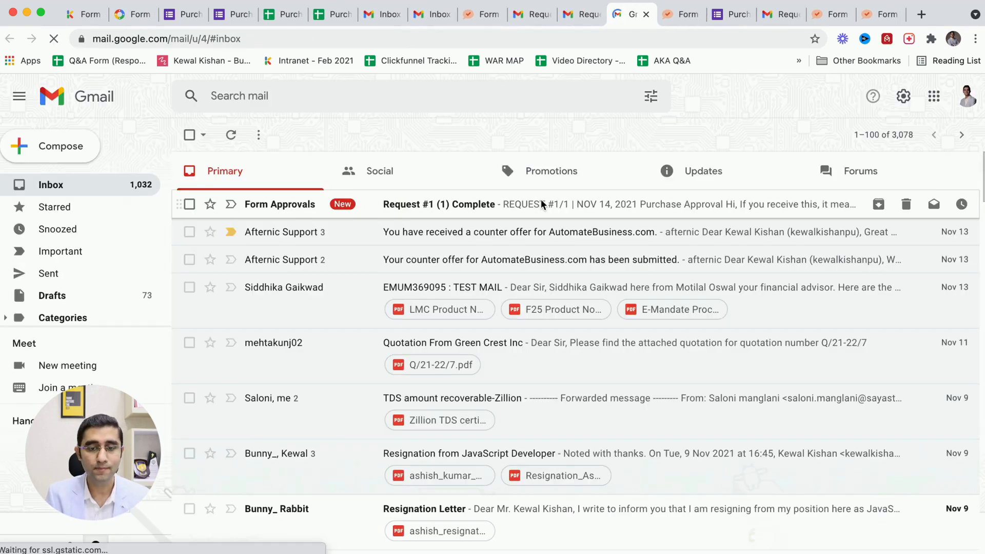
pyautogui.click(447, 204)
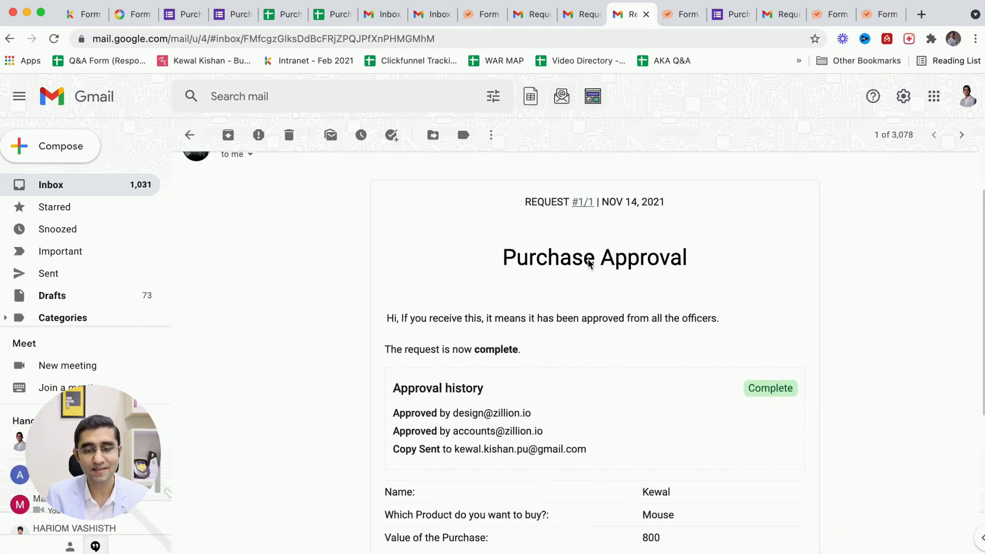
# Read the completion email's approval history and request details.
pyautogui.scroll(5, 588, 269)
pyautogui.moveTo(288, 382); pyautogui.dragTo(208, 374)
pyautogui.moveTo(513, 355); pyautogui.dragTo(732, 356)
pyautogui.scroll(-4, 737, 354)
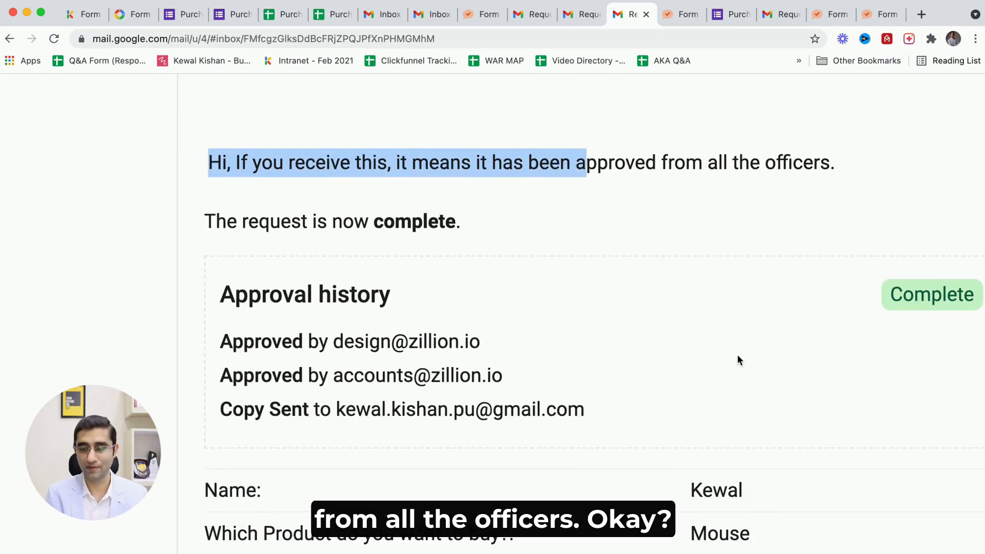
pyautogui.scroll(-5, 737, 355)
pyautogui.scroll(-3, 737, 355)
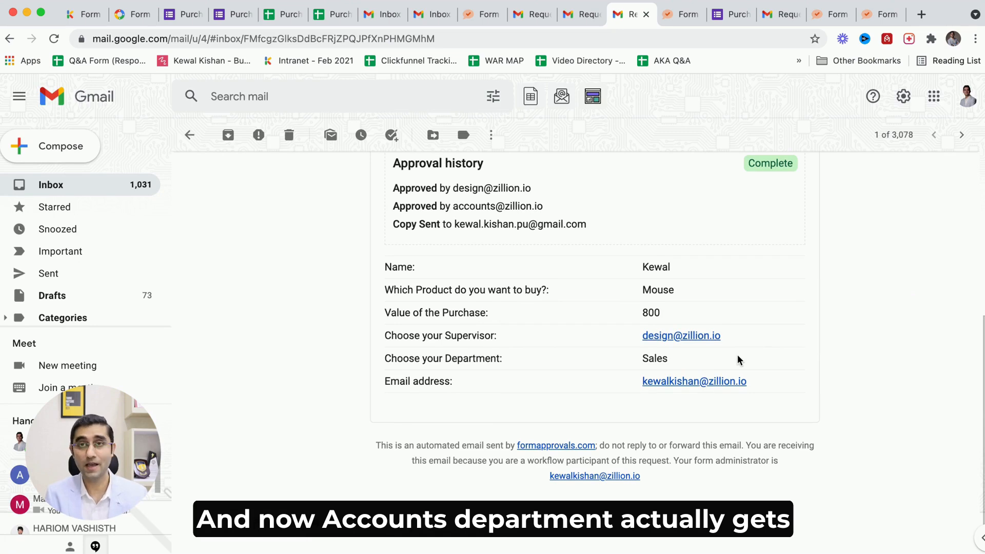
pyautogui.moveTo(610, 292); pyautogui.dragTo(725, 393)
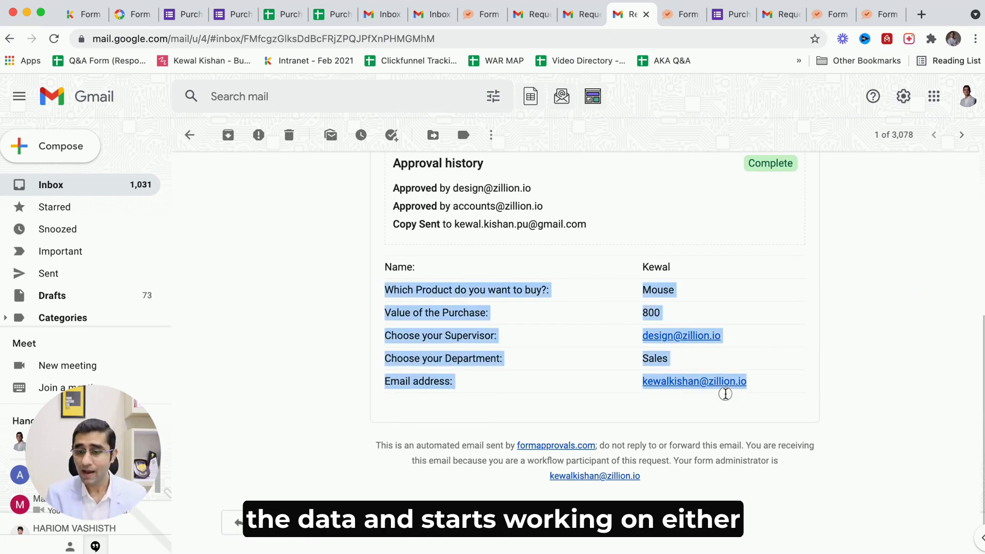
pyautogui.click(780, 393)
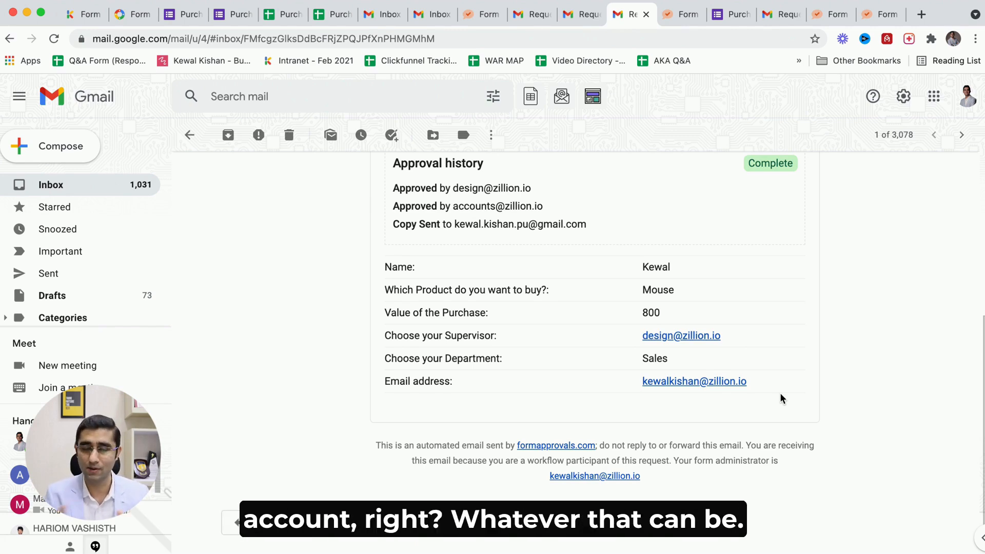
# Switch to the requester's inbox, refresh it, and read the Request #1 (1) Complete email.
pyautogui.click(370, 21)
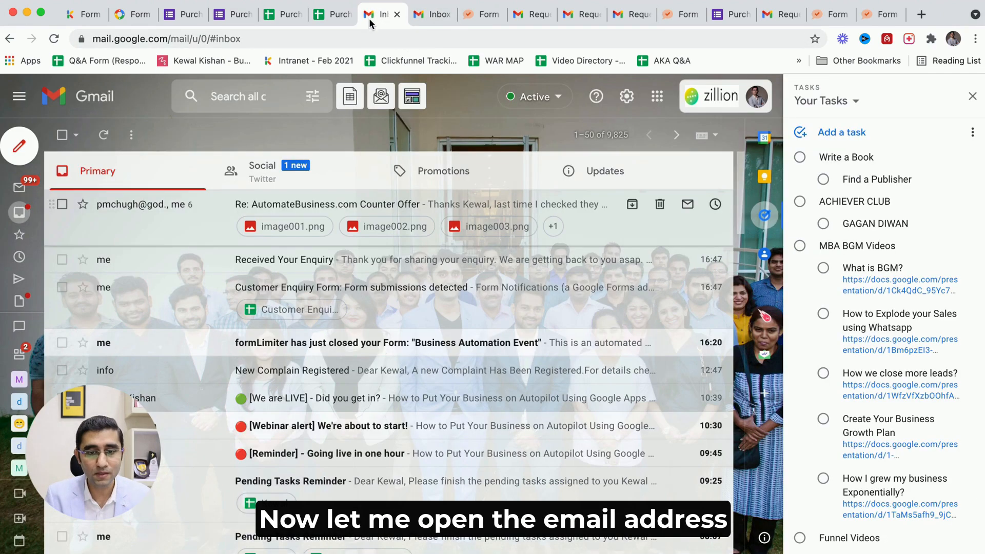
pyautogui.click(103, 134)
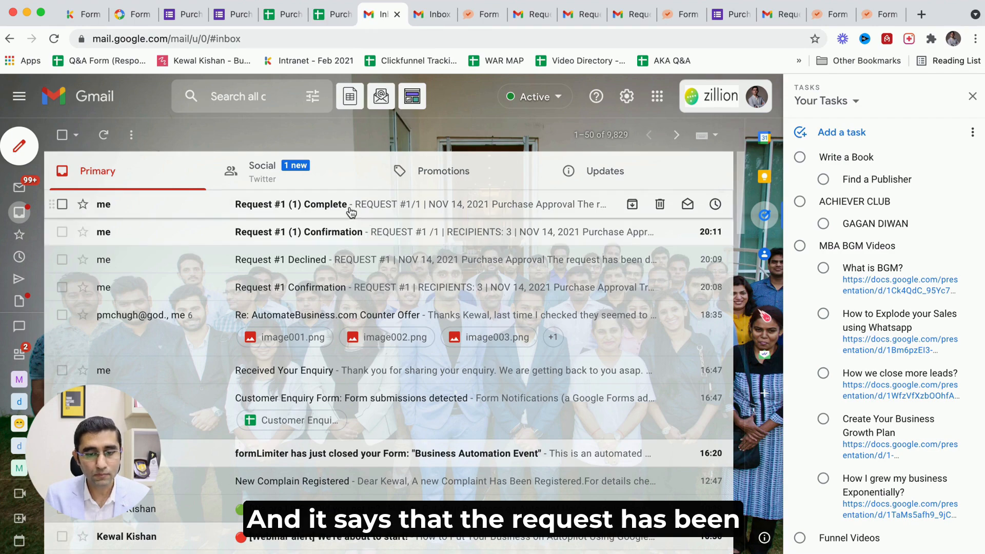
pyautogui.click(351, 211)
pyautogui.scroll(-2, 308, 348)
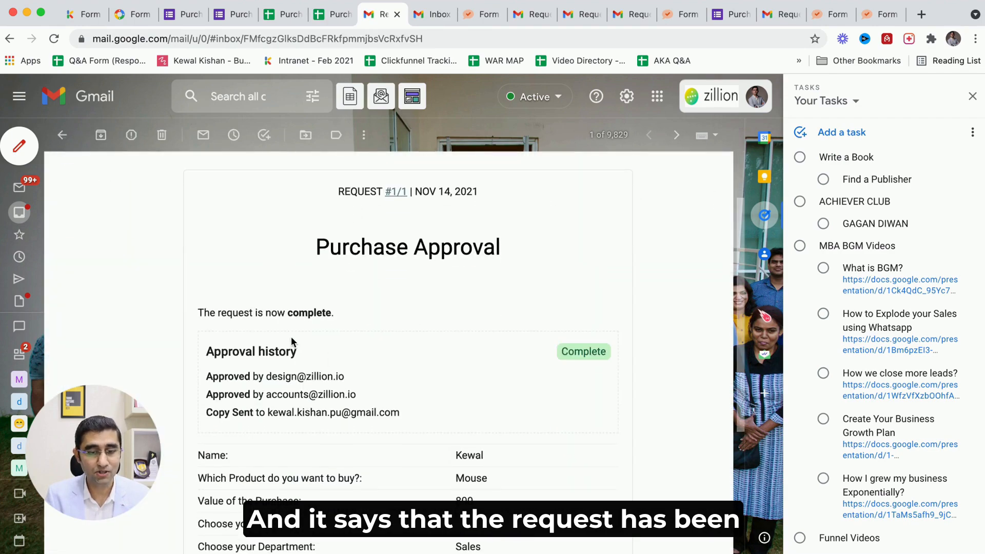
pyautogui.moveTo(236, 321); pyautogui.dragTo(339, 312)
pyautogui.click(339, 316)
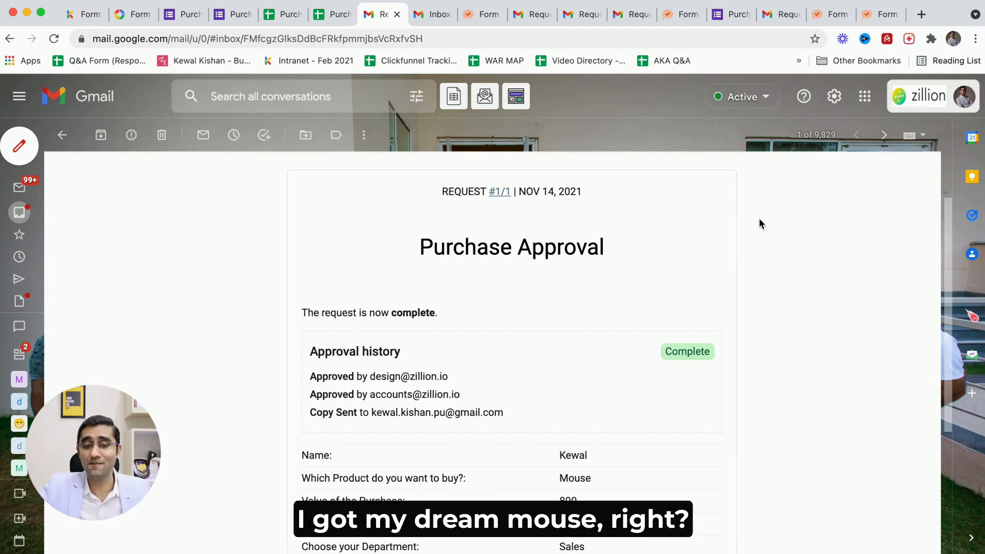
pyautogui.scroll(-3, 630, 348)
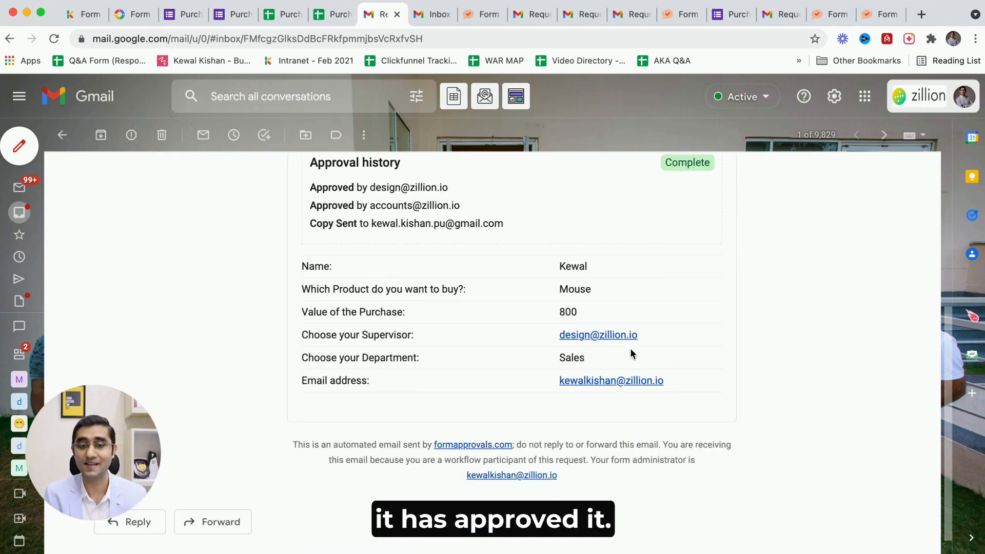
pyautogui.scroll(3, 630, 348)
pyautogui.scroll(2, 630, 350)
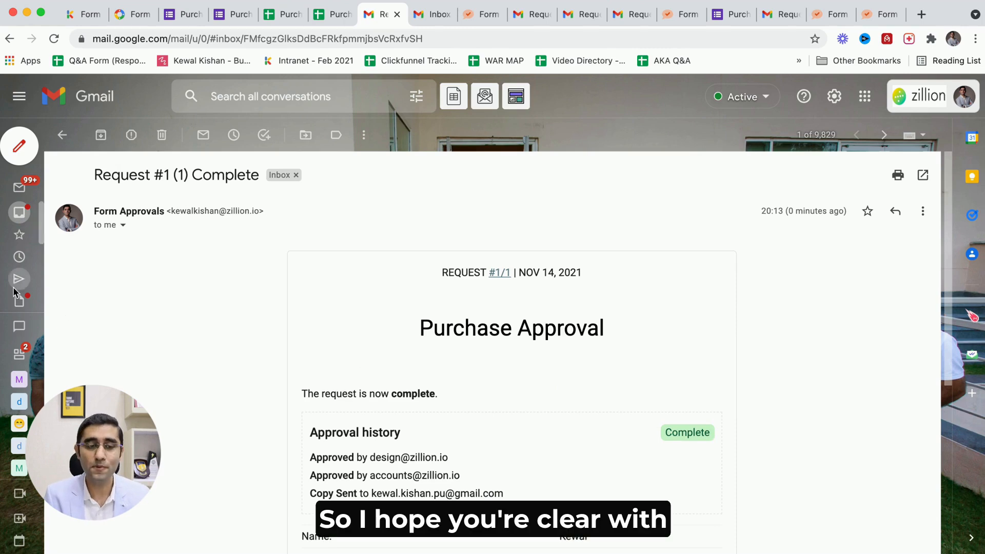
pyautogui.moveTo(25, 228)
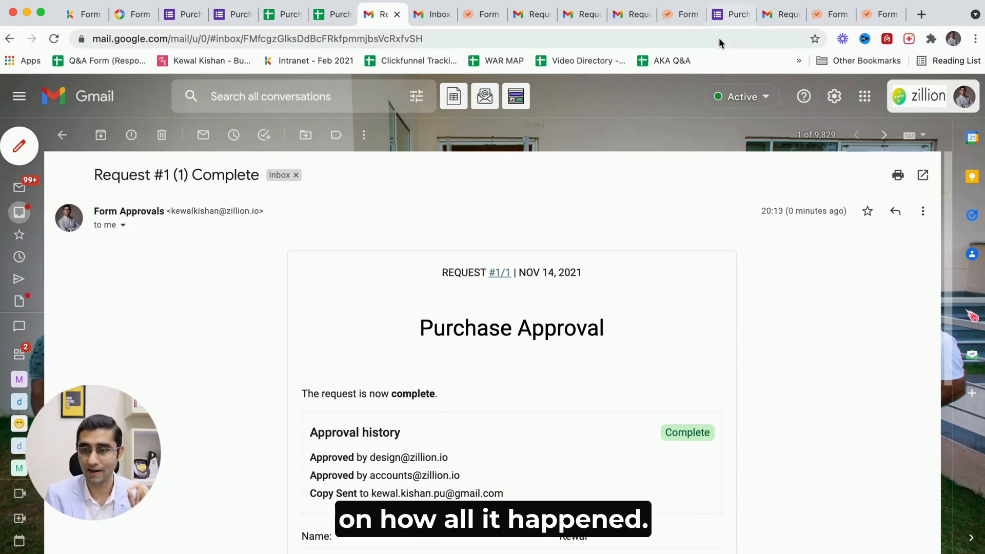
# Start another Purchase Approval response, entering the requester's name, product Keyboard and purchase value 1500.
pyautogui.click(714, 14)
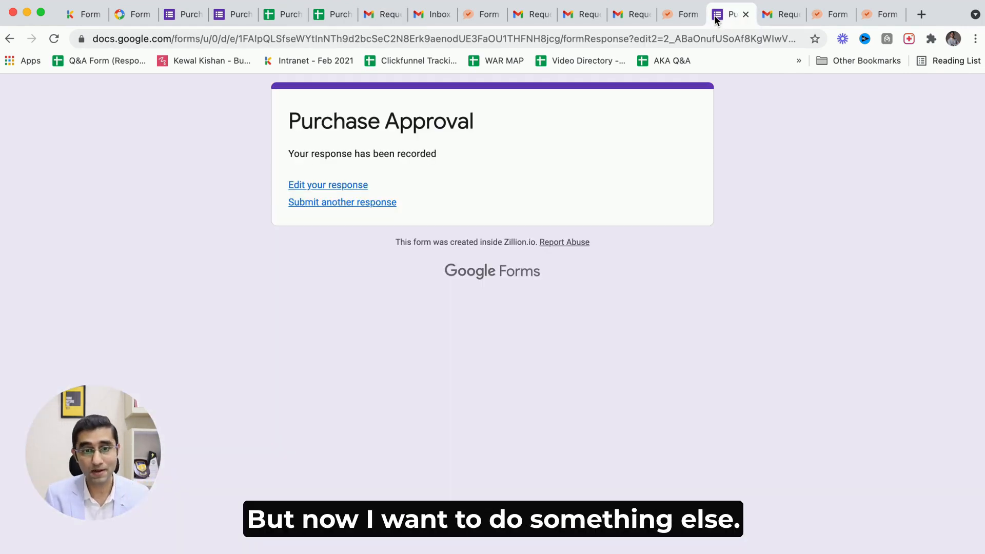
pyautogui.click(315, 202)
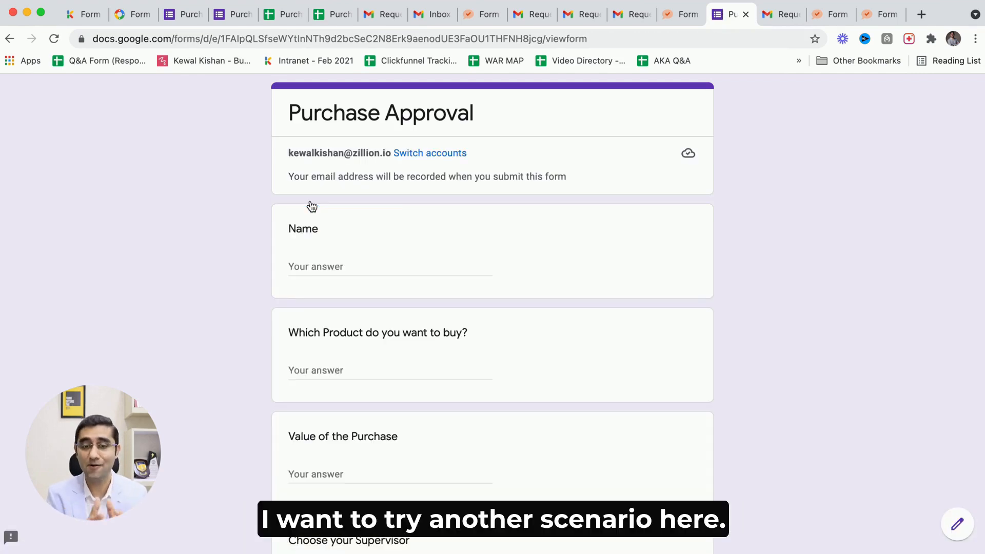
pyautogui.click(338, 264)
pyautogui.write('Kewal')
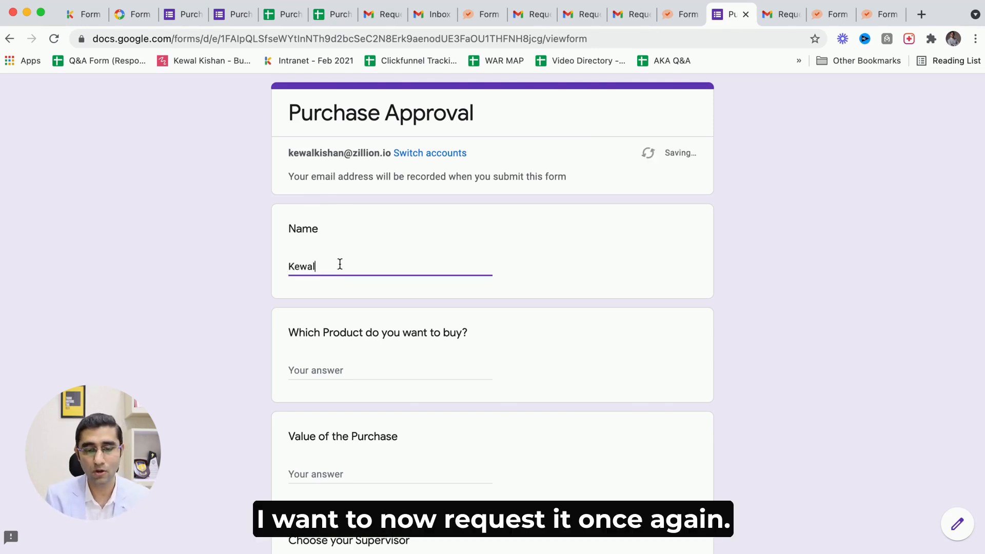
pyautogui.click(327, 369)
pyautogui.write('Keyboard')
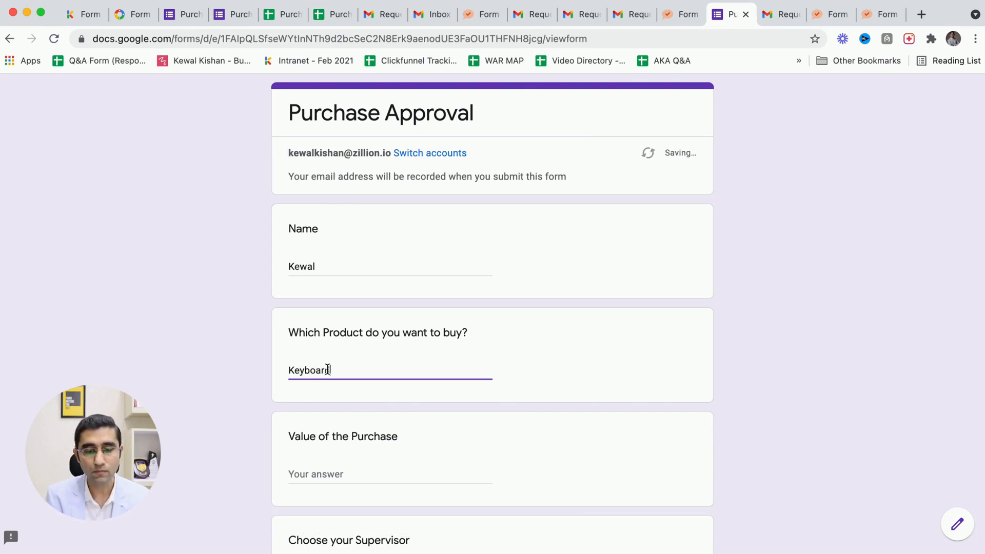
pyautogui.press('Tab')
pyautogui.write('1500')
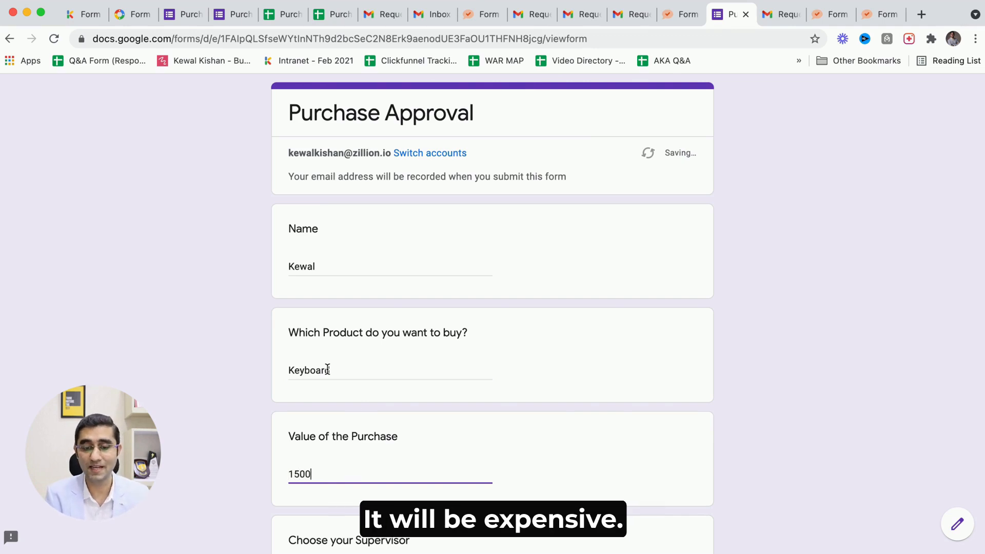
# Select the design supervisor and the Sales department, then submit the form.
pyautogui.scroll(-4, 327, 370)
pyautogui.scroll(-1, 327, 369)
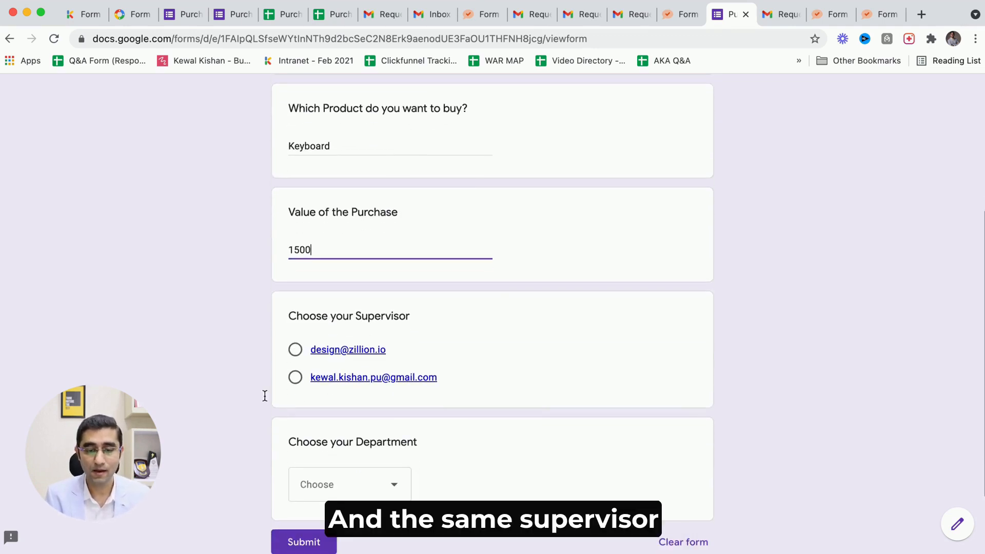
pyautogui.click(295, 349)
pyautogui.click(322, 505)
pyautogui.click(326, 449)
pyautogui.scroll(-2, 323, 452)
pyautogui.click(288, 481)
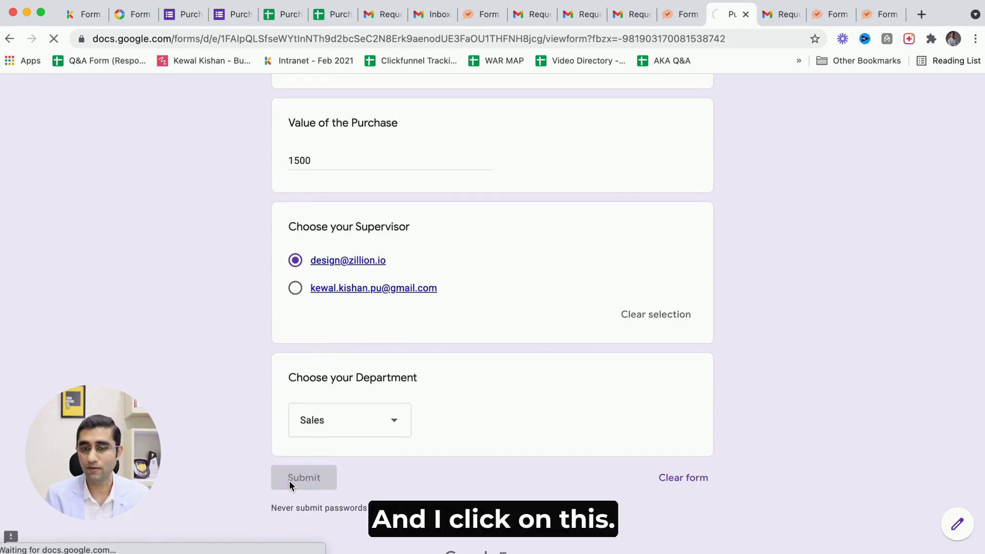
# Switch to the supervisor's mailbox, go to the inbox and refresh it.
pyautogui.click(769, 17)
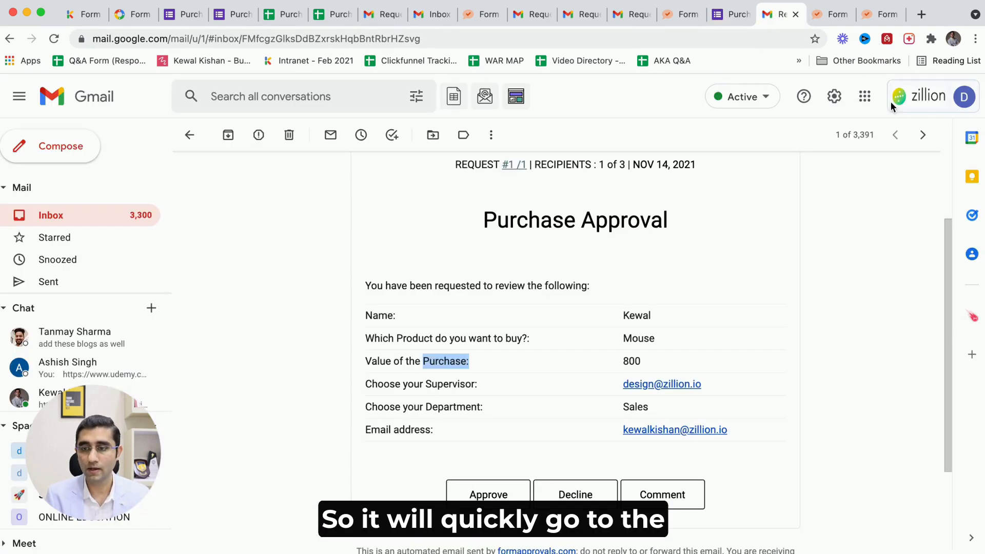
pyautogui.click(94, 216)
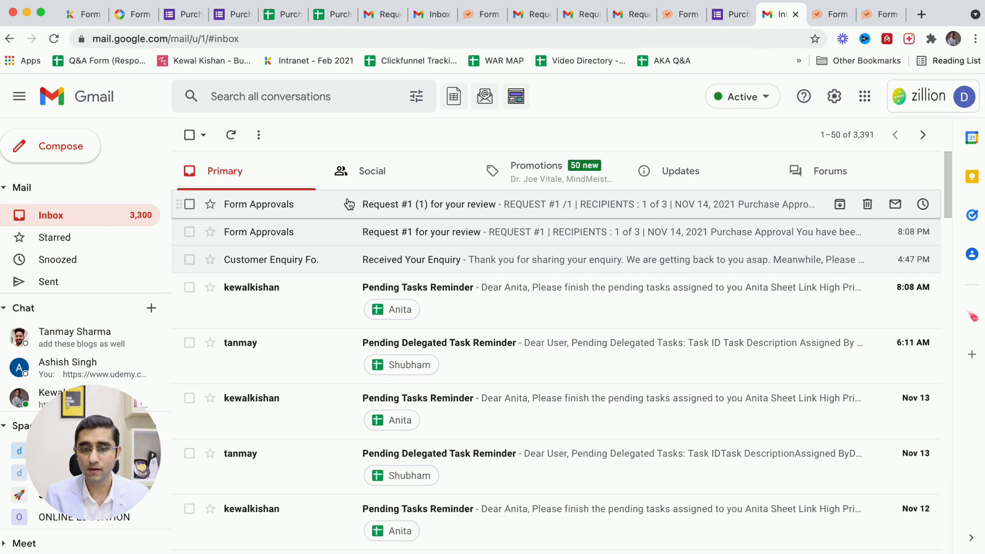
pyautogui.click(232, 136)
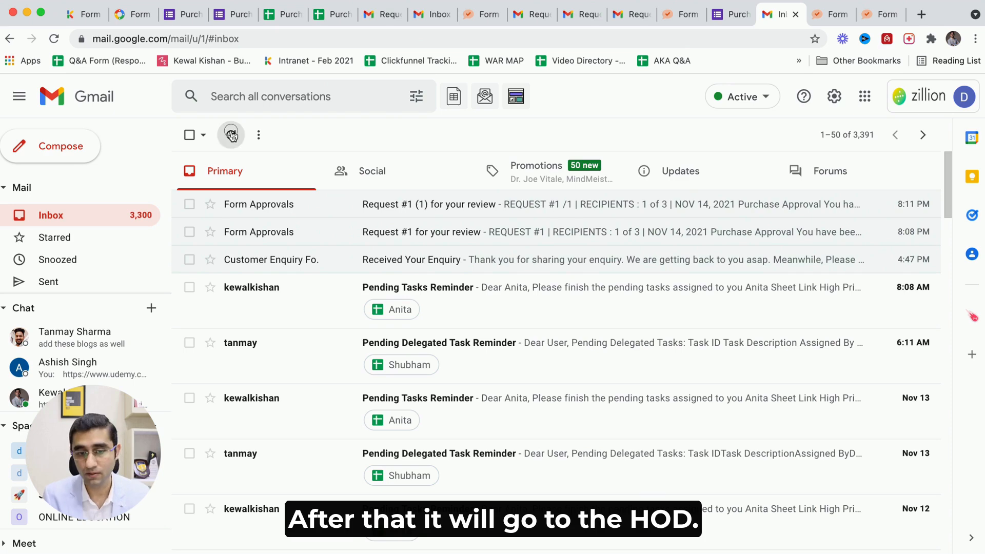
pyautogui.click(233, 135)
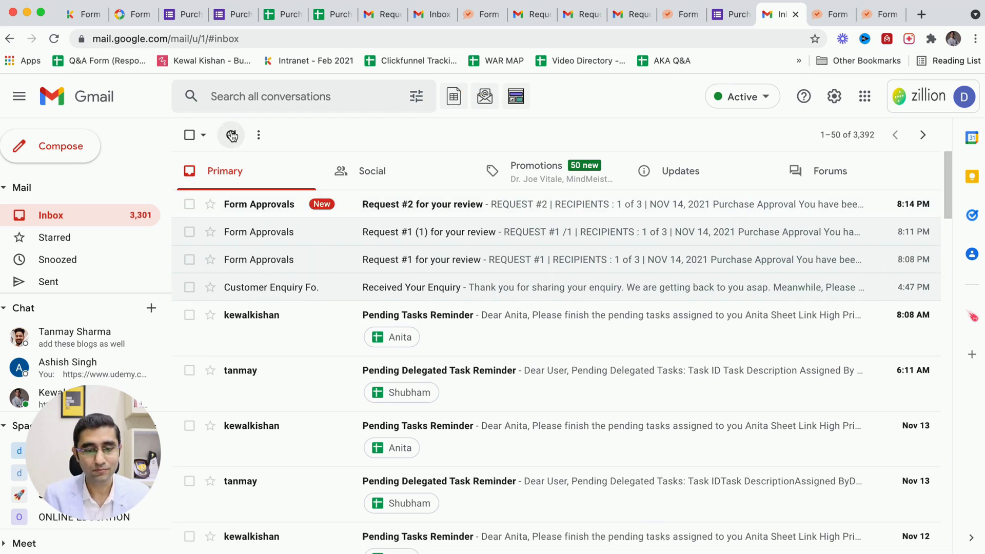
# Open the Request #2 for your review email, check its details, and approve the request.
pyautogui.click(293, 208)
pyautogui.moveTo(483, 399); pyautogui.dragTo(670, 429)
pyautogui.click(601, 427)
pyautogui.scroll(-2, 670, 429)
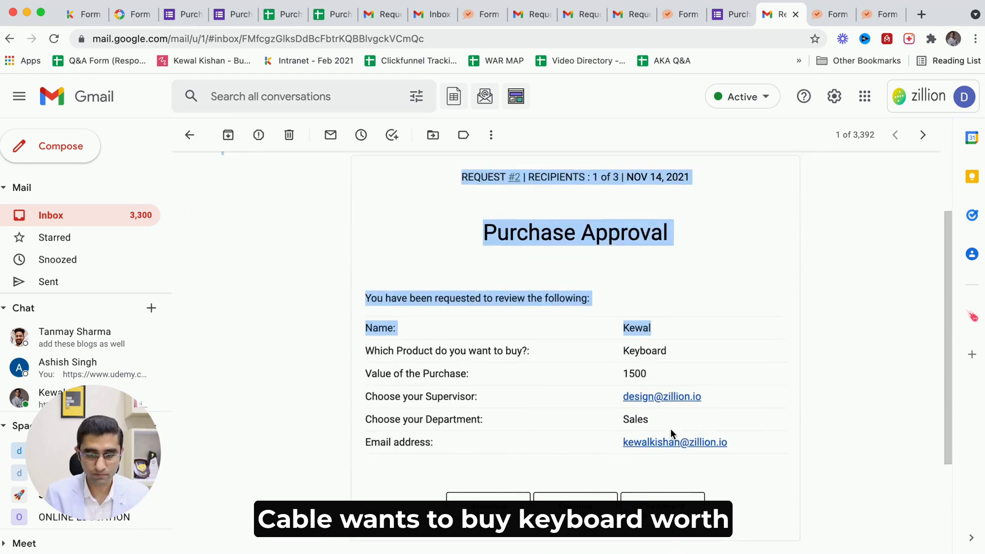
pyautogui.moveTo(622, 376); pyautogui.dragTo(650, 377)
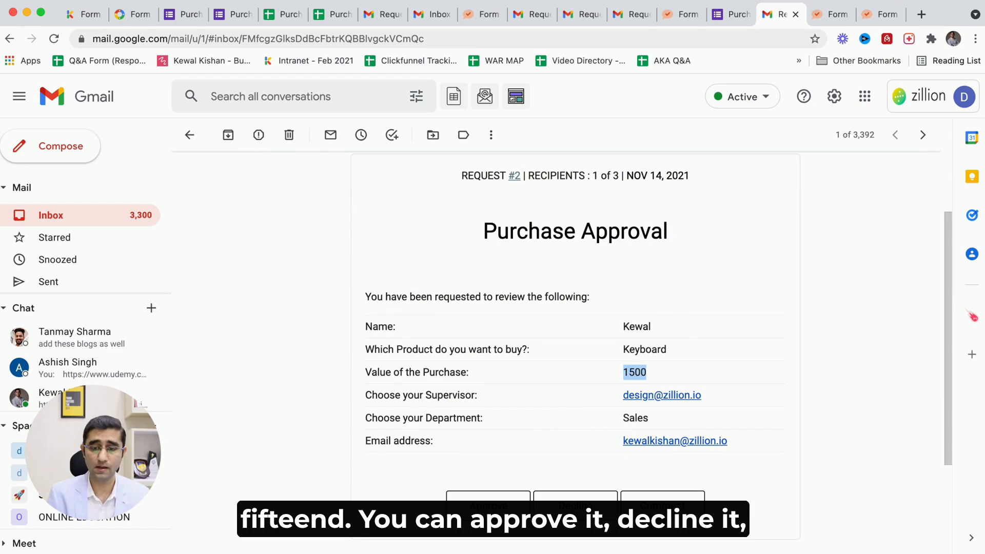
pyautogui.click(481, 512)
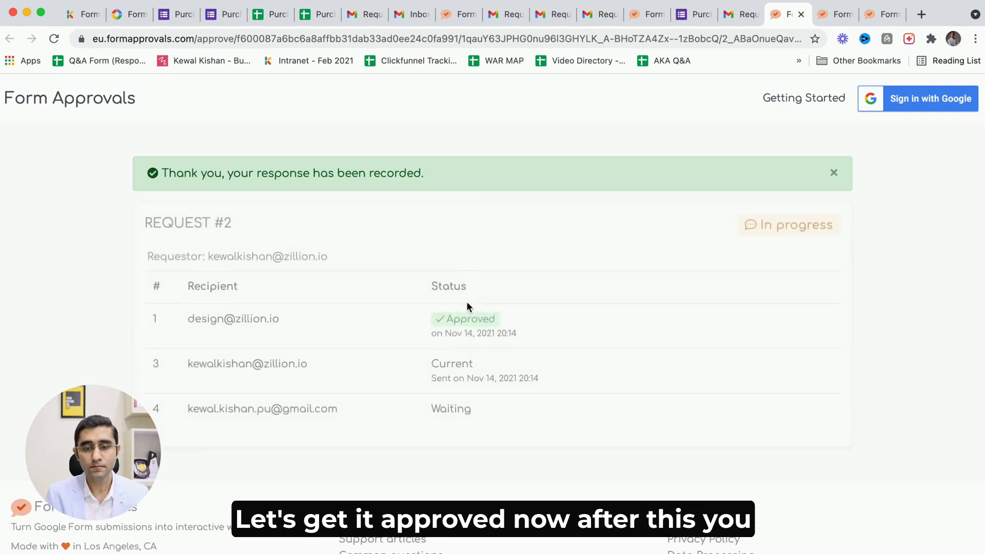
# Examine the request's recipient statuses and the Dept Head column on the Depts sheet.
pyautogui.scroll(-2, 454, 346)
pyautogui.moveTo(222, 289); pyautogui.dragTo(358, 291)
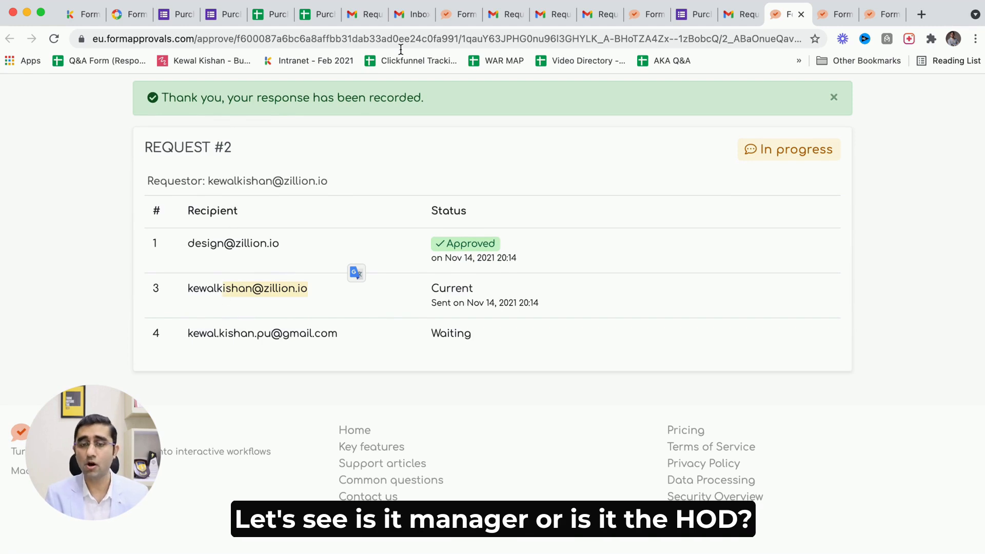
pyautogui.click(307, 18)
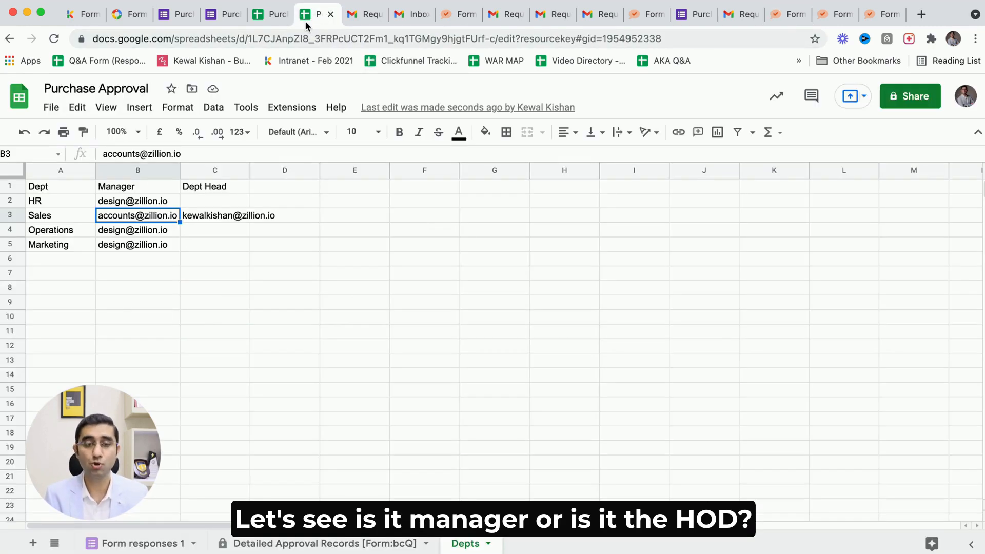
pyautogui.click(205, 215)
pyautogui.moveTo(198, 203); pyautogui.dragTo(188, 258)
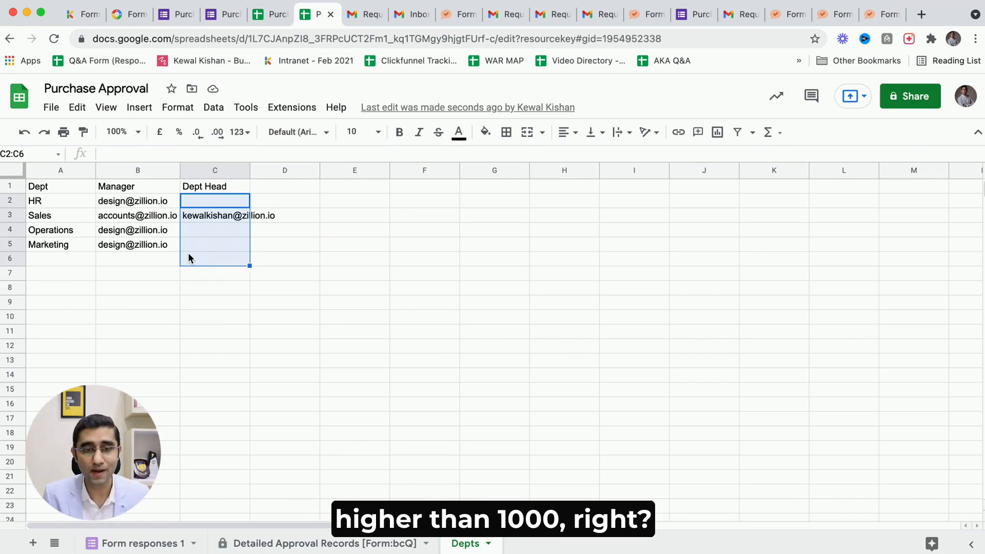
# Switch to the department head's inbox, refresh it, open the Request #2 email and approve it.
pyautogui.click(358, 14)
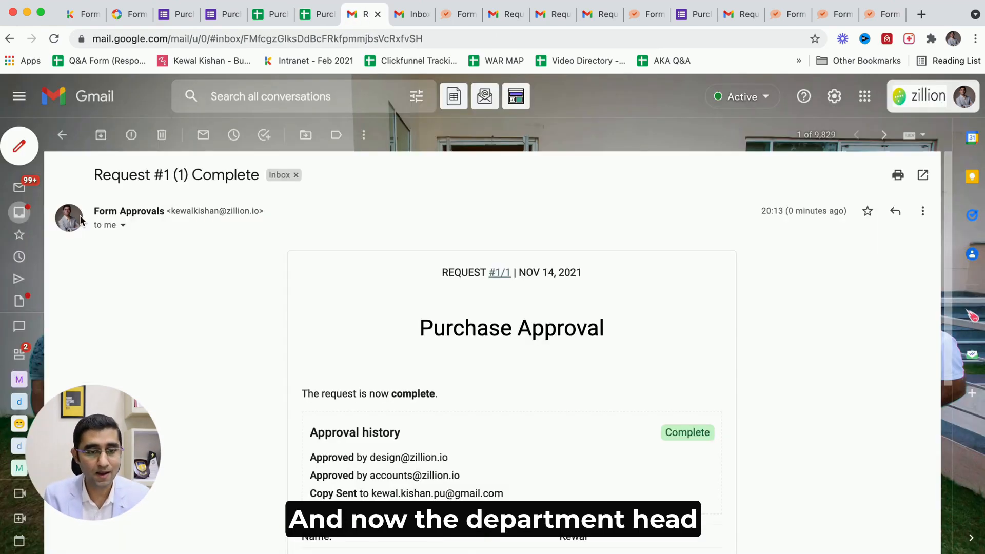
pyautogui.click(19, 215)
pyautogui.click(103, 136)
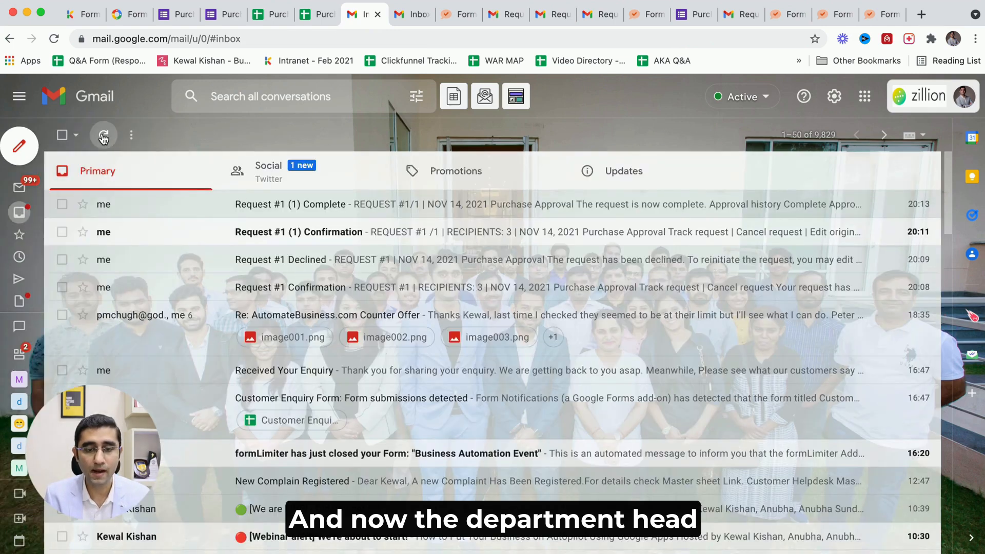
pyautogui.click(197, 214)
pyautogui.scroll(-3, 394, 391)
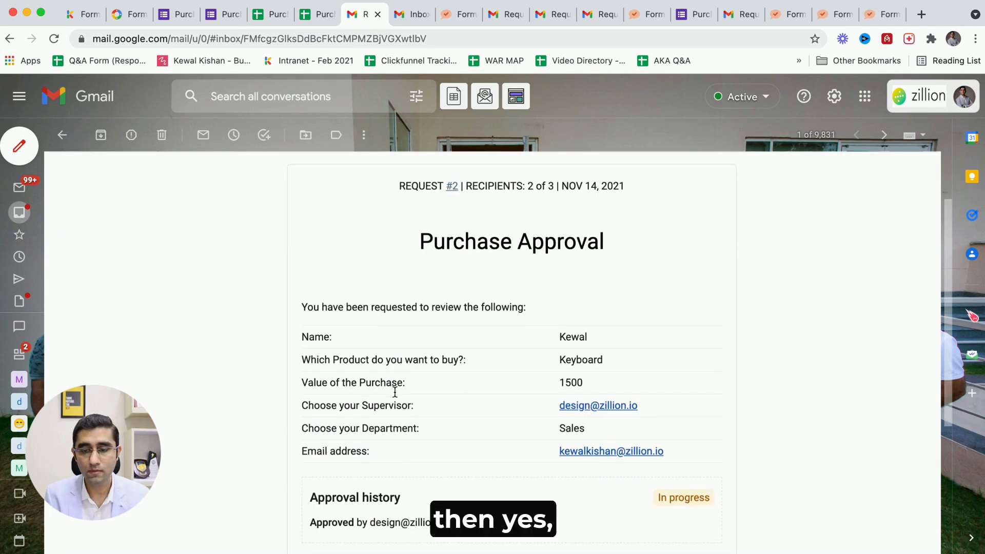
pyautogui.moveTo(554, 313); pyautogui.dragTo(609, 315)
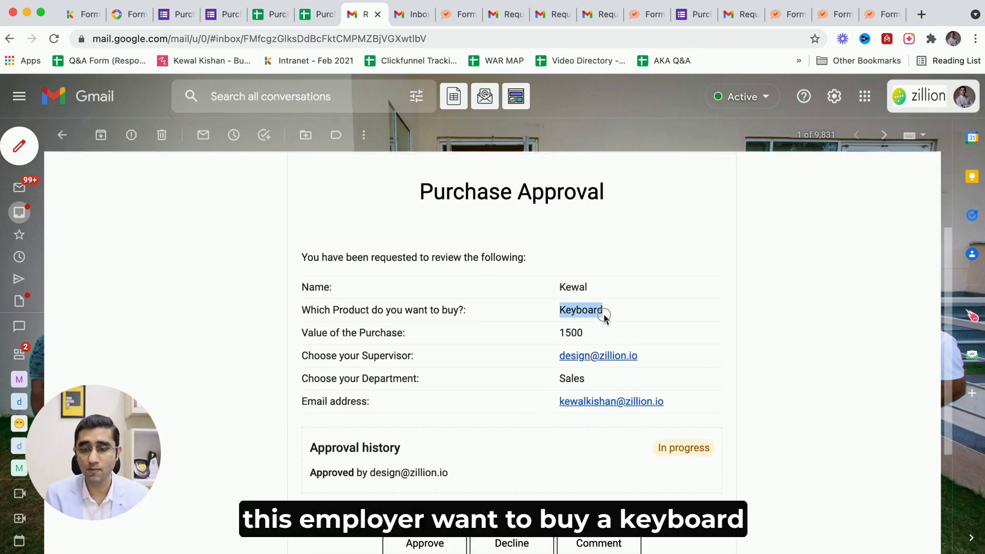
pyautogui.moveTo(561, 337); pyautogui.dragTo(627, 342)
pyautogui.scroll(-2, 450, 455)
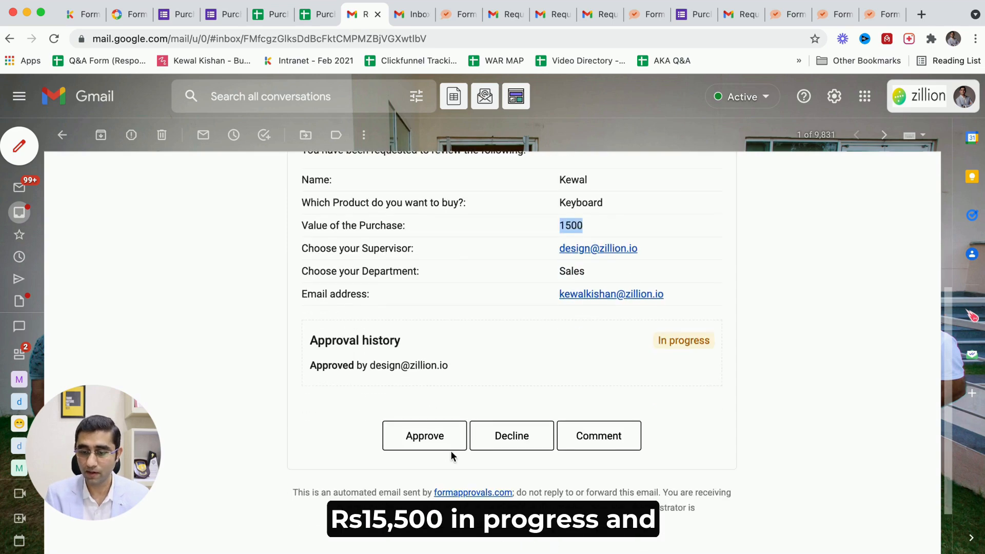
pyautogui.click(425, 436)
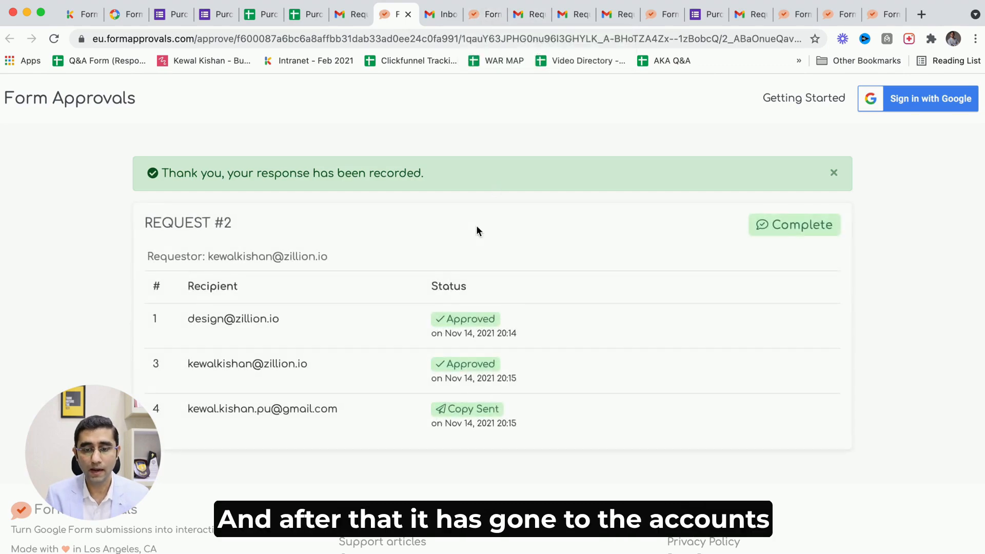
# Examine the Request #2 status page, then switch to the Form Approvals marketplace tab.
pyautogui.scroll(-2, 476, 226)
pyautogui.moveTo(280, 331); pyautogui.dragTo(545, 331)
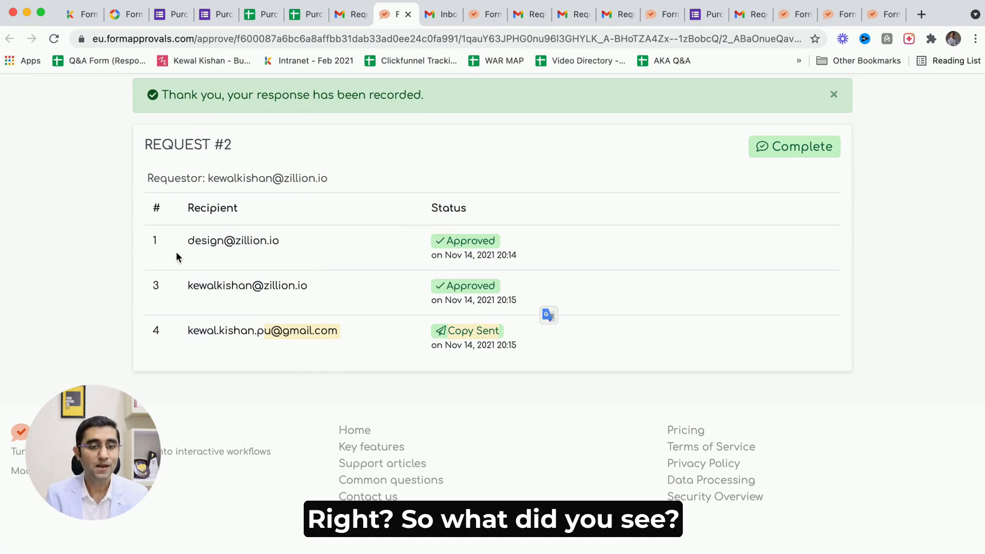
pyautogui.click(127, 14)
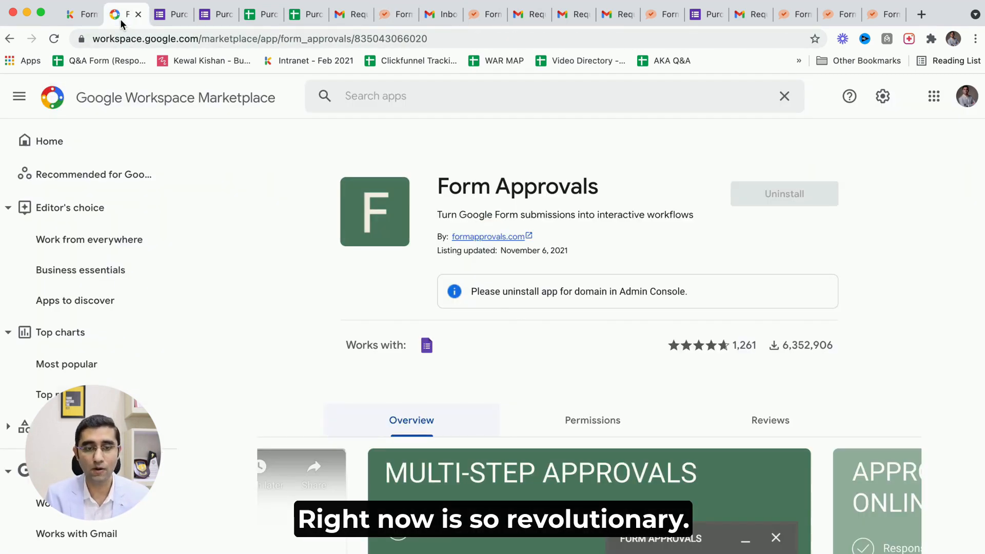